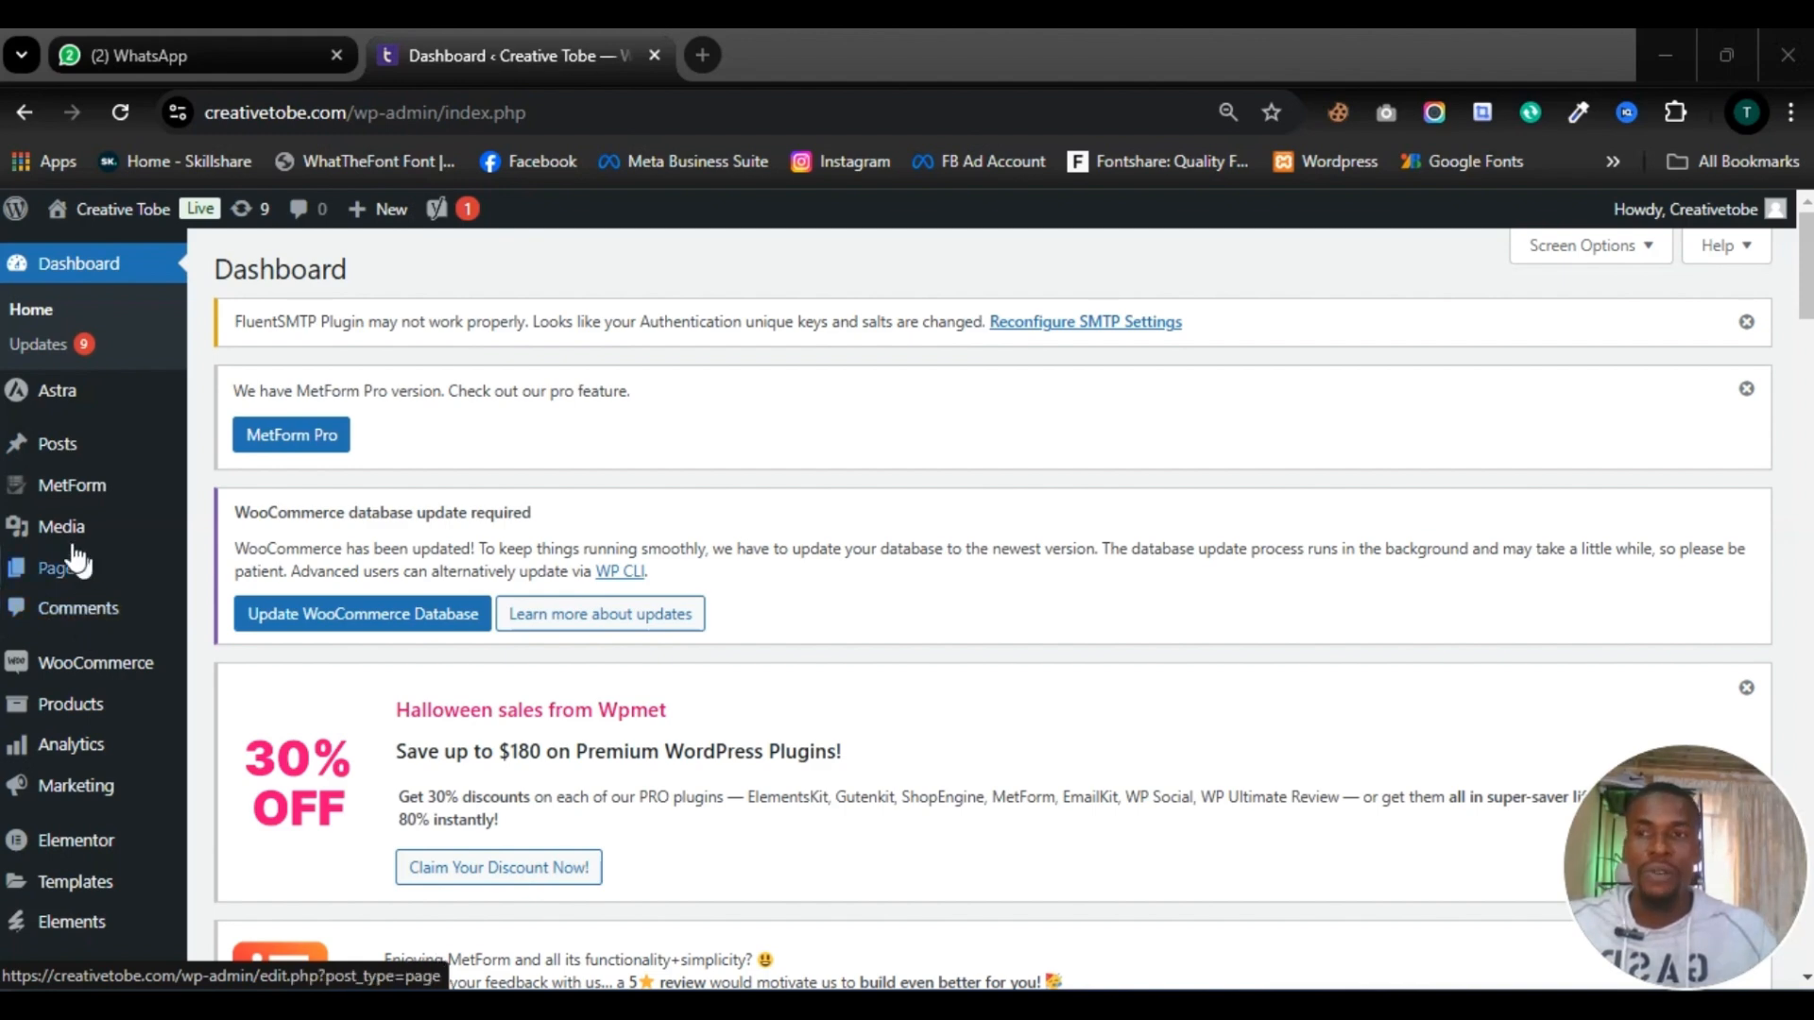
Open the page for adding a new plugin in the creativetobe.com WordPress admin
{"action": "scroll", "coordinate": [71, 562], "scroll_direction": "down", "scroll_amount": 2}
{"action": "scroll", "coordinate": [75, 569], "scroll_direction": "down", "scroll_amount": 1}
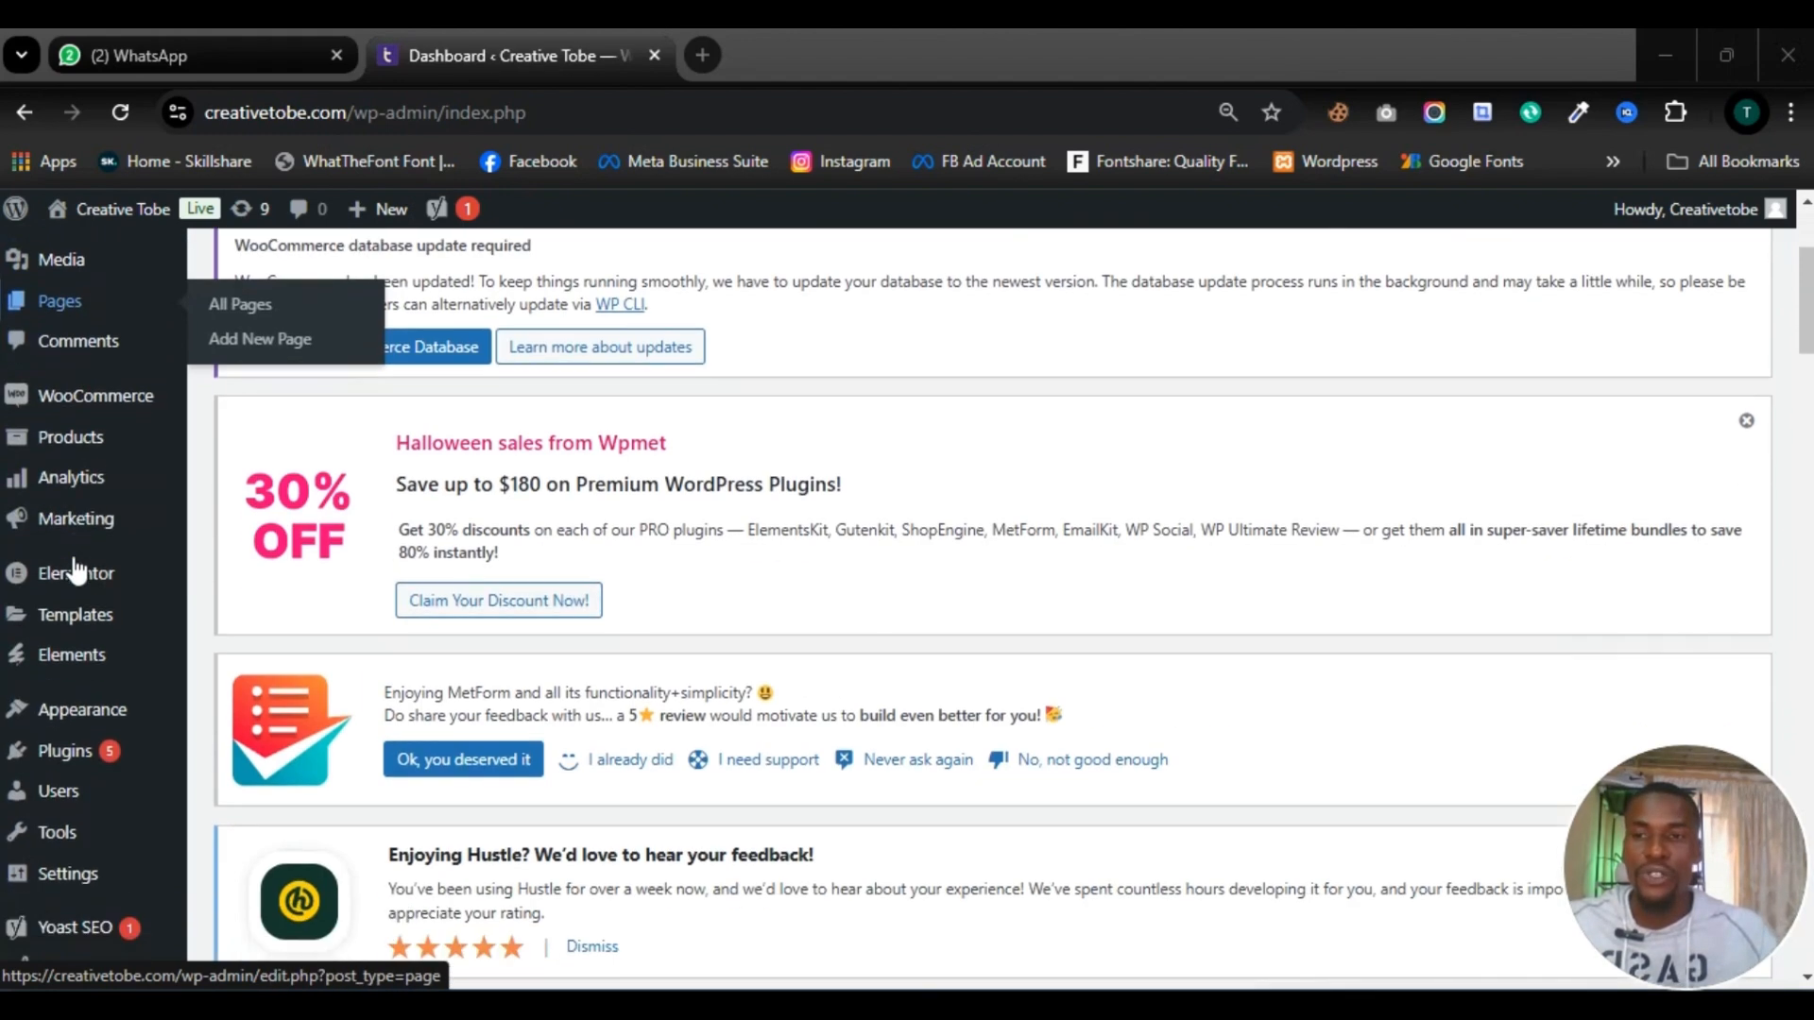
{"action": "mouse_move", "coordinate": [110, 529]}
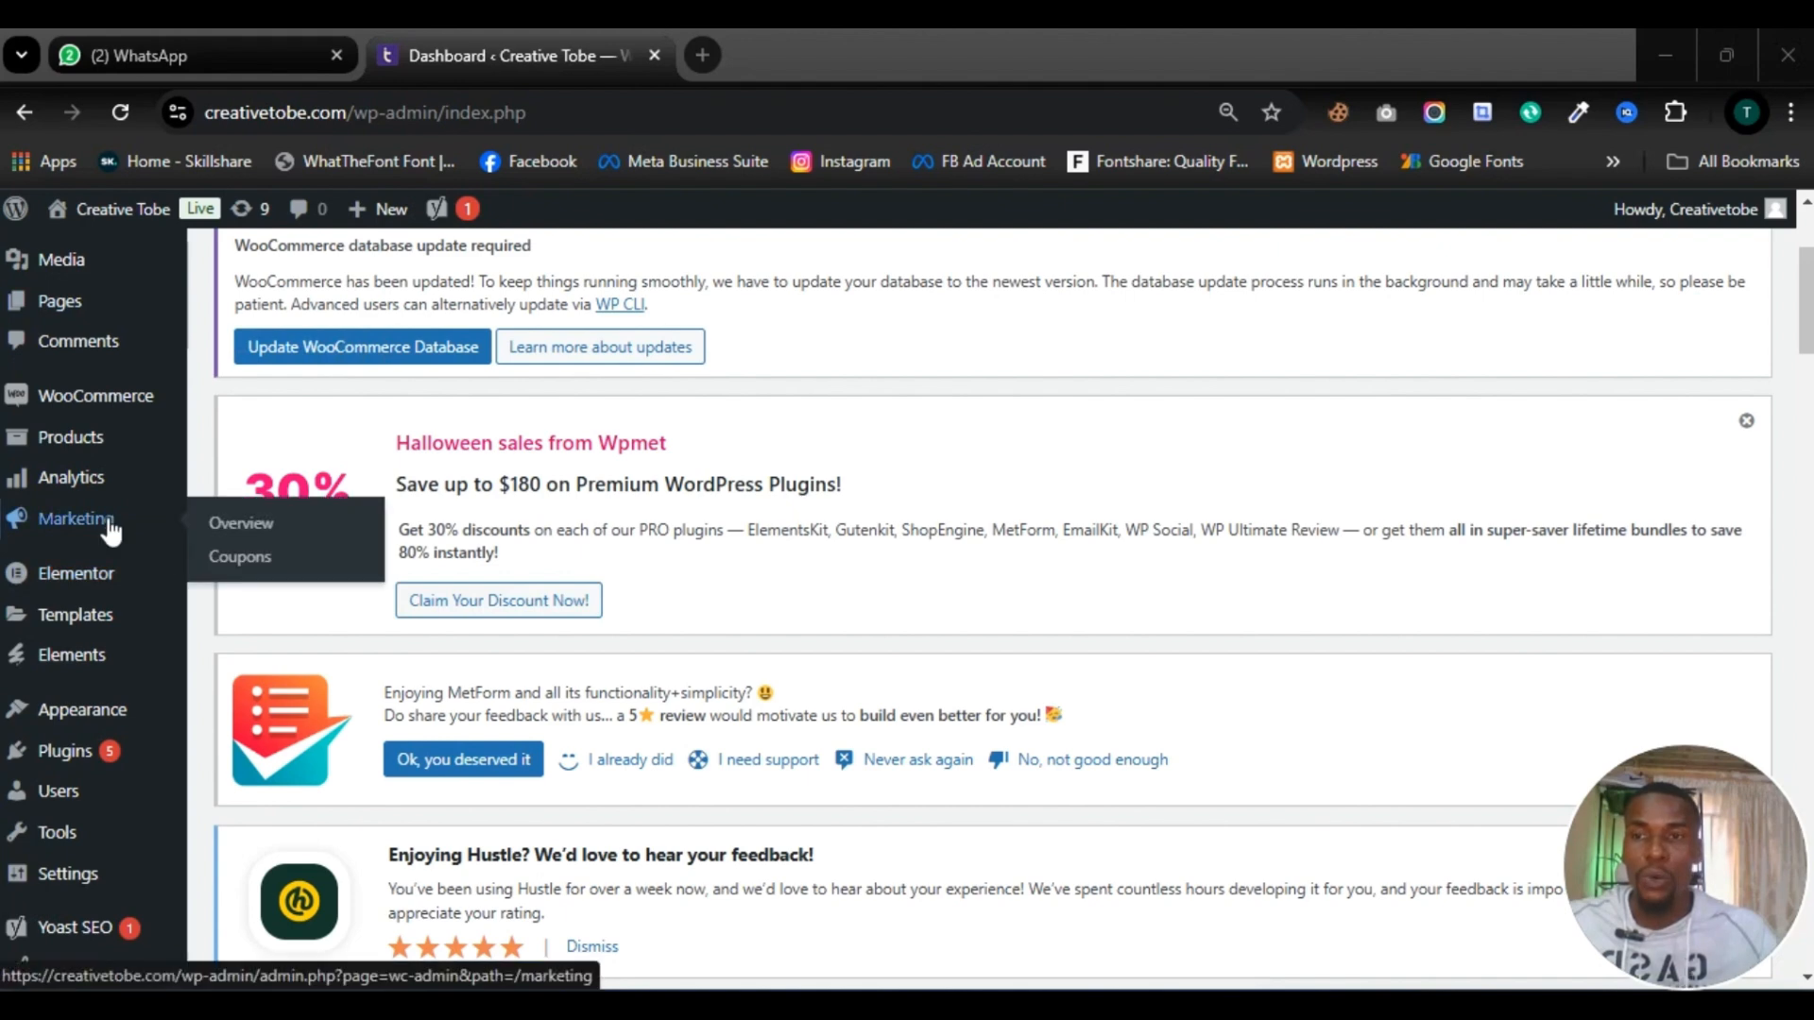
{"action": "scroll", "coordinate": [111, 529], "scroll_direction": "up", "scroll_amount": 3}
{"action": "scroll", "coordinate": [111, 529], "scroll_direction": "down", "scroll_amount": 3}
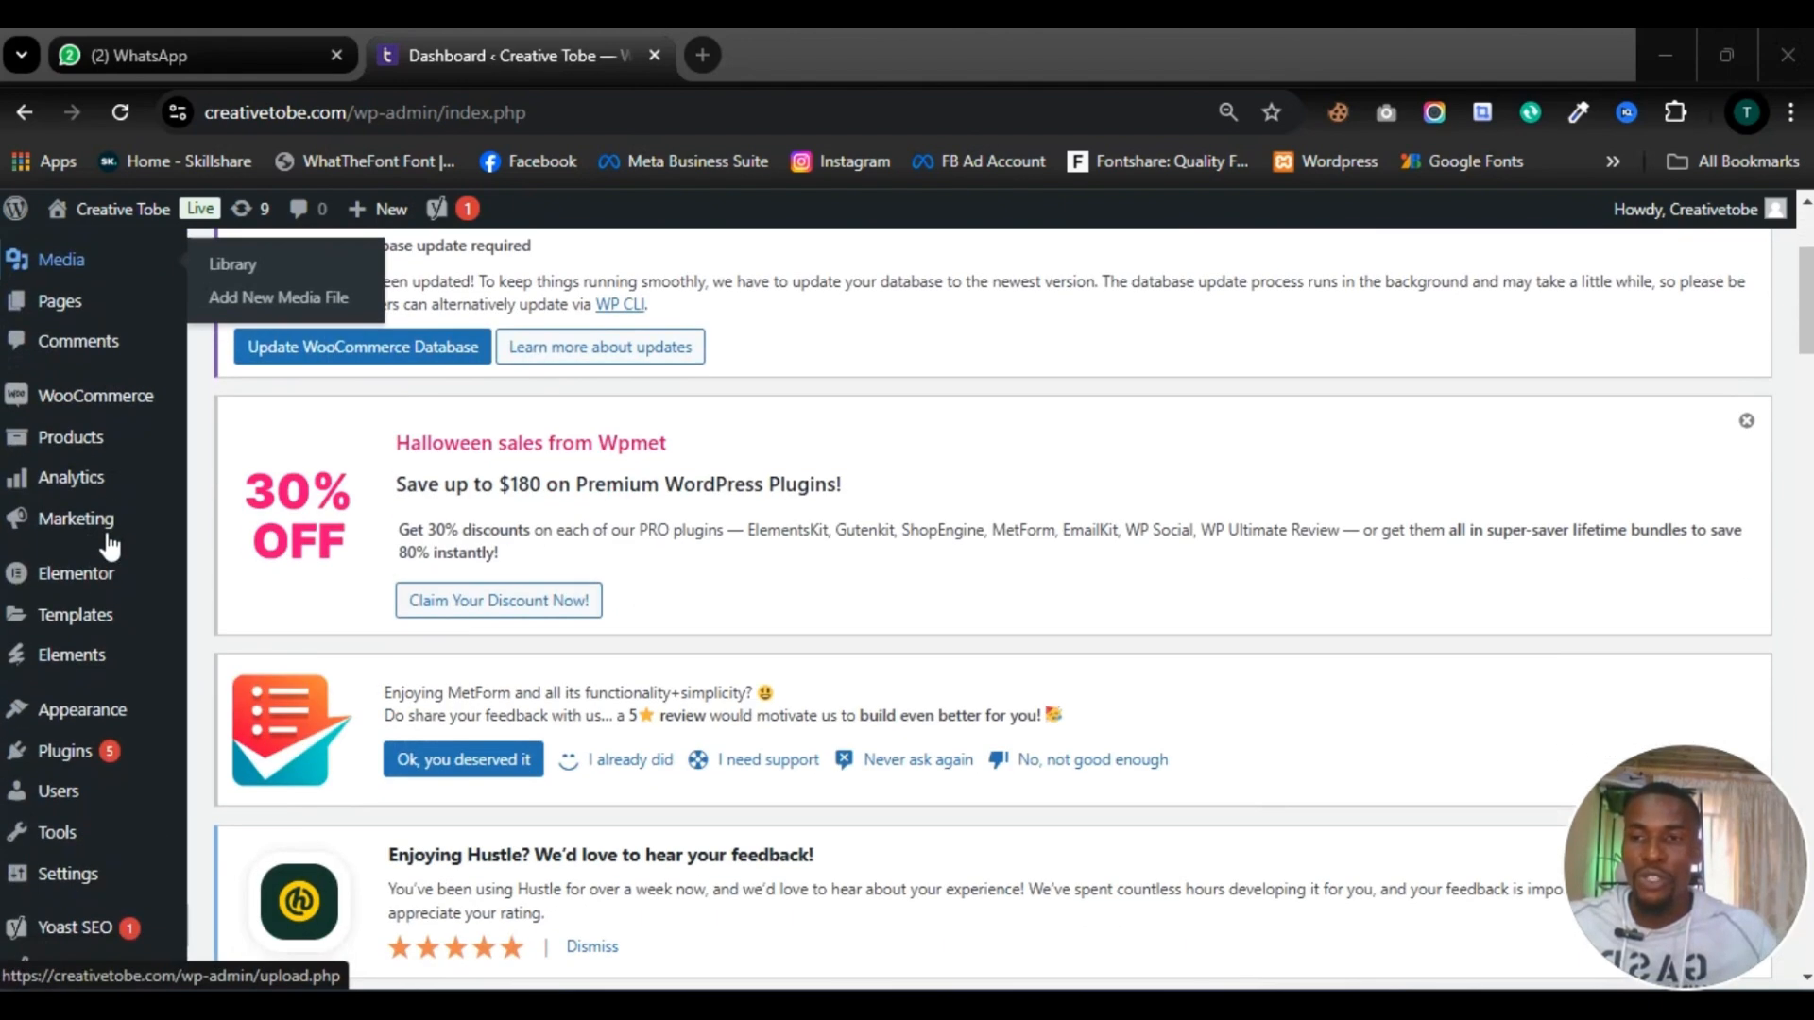
{"action": "mouse_move", "coordinate": [80, 703]}
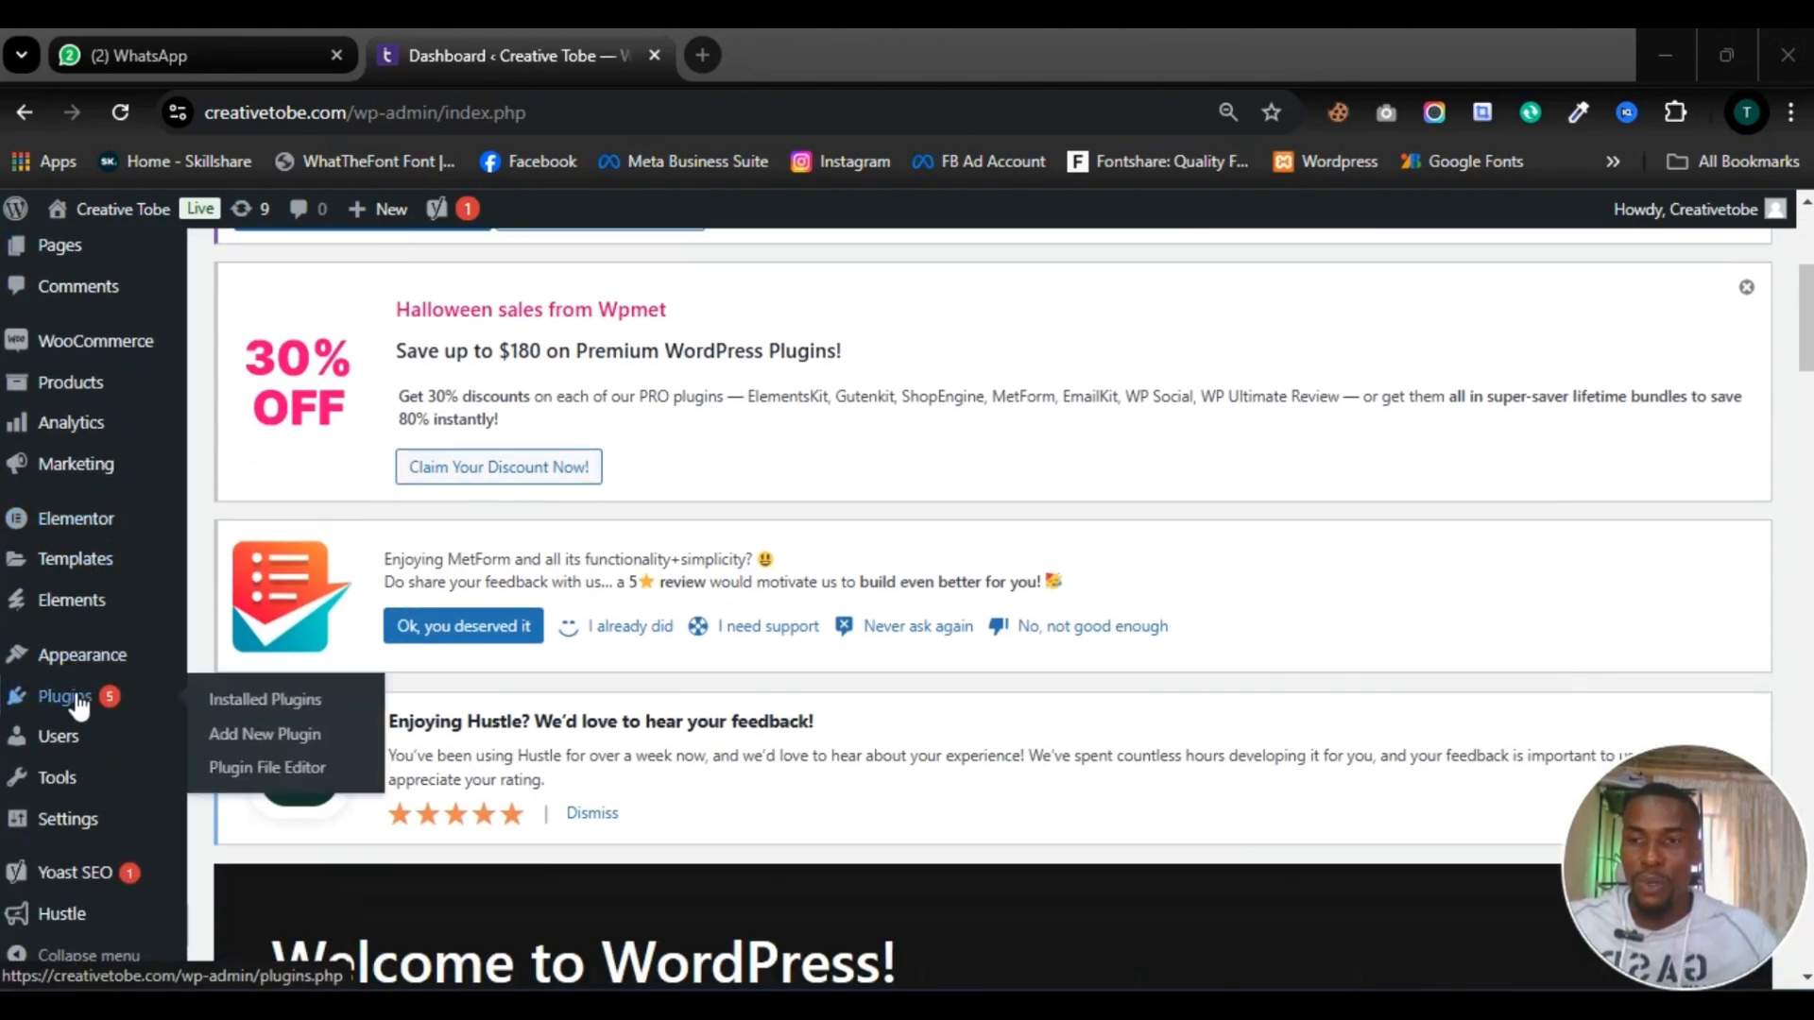
{"action": "left_click", "coordinate": [266, 738]}
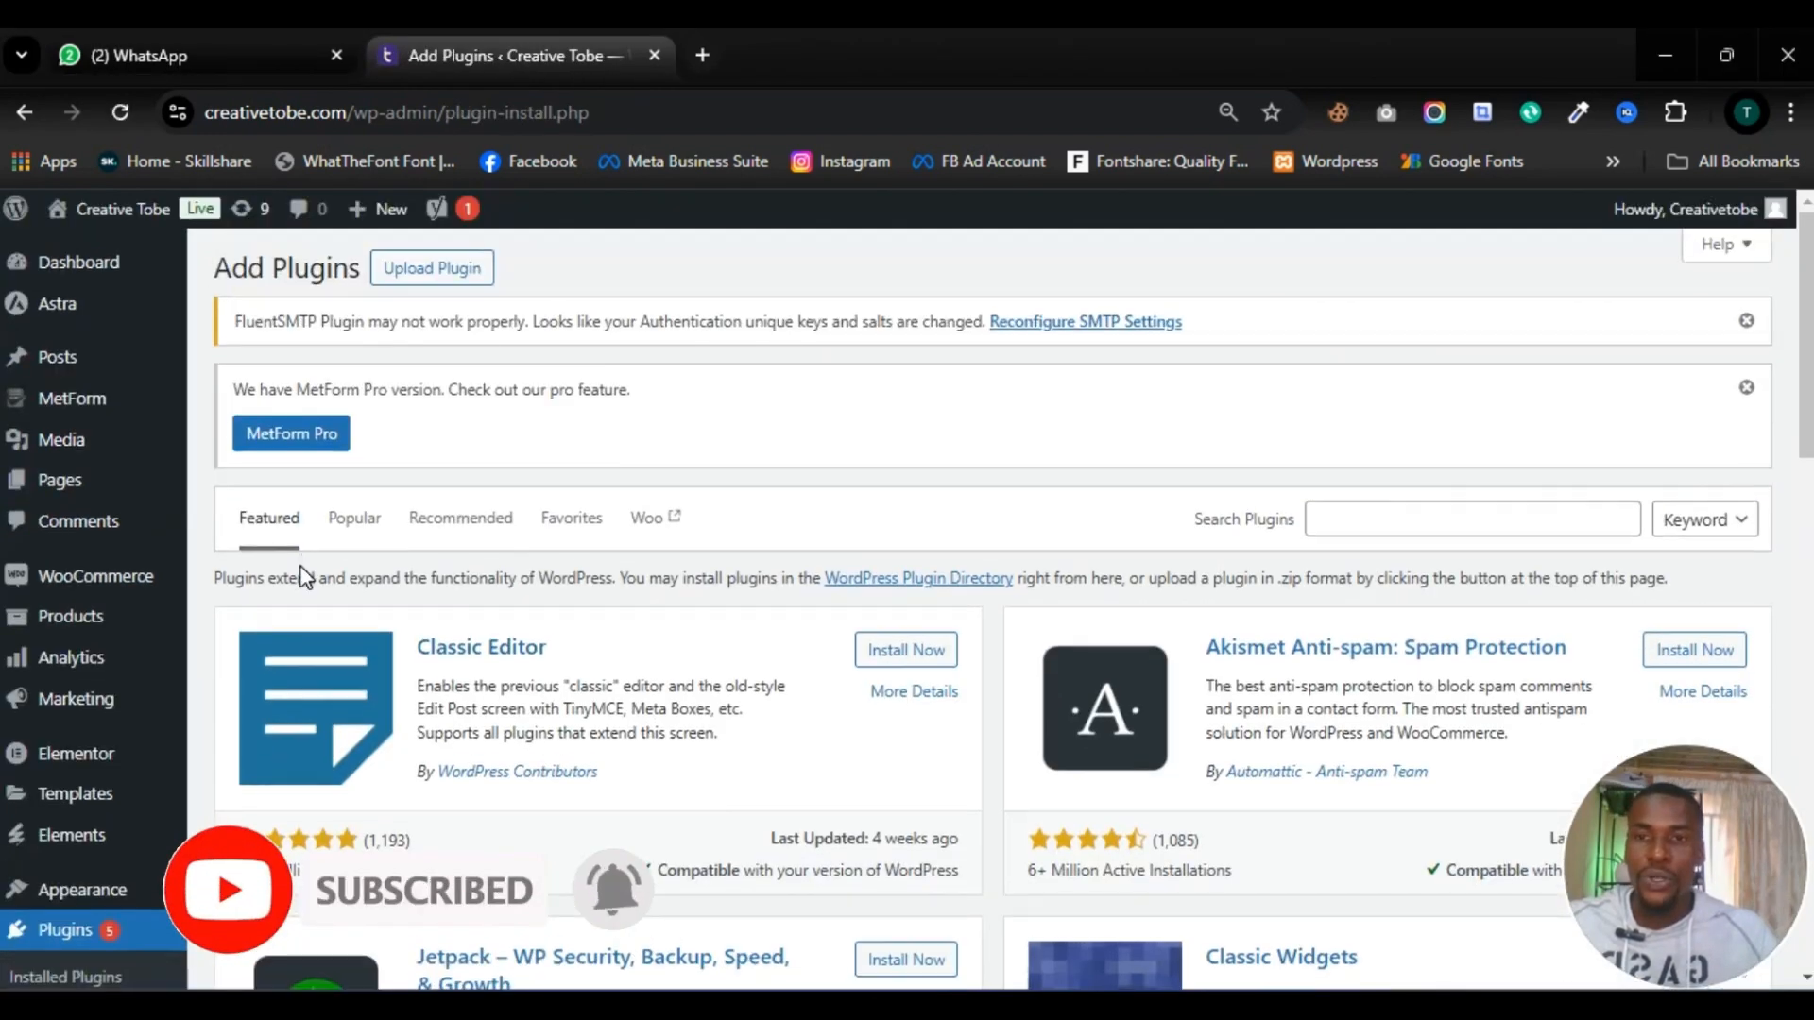
Search the plugin directory for "all in one", and install and activate All-in-One WP Migration and Backup
{"action": "scroll", "coordinate": [298, 588], "scroll_direction": "down", "scroll_amount": 1}
{"action": "left_click", "coordinate": [1503, 388]}
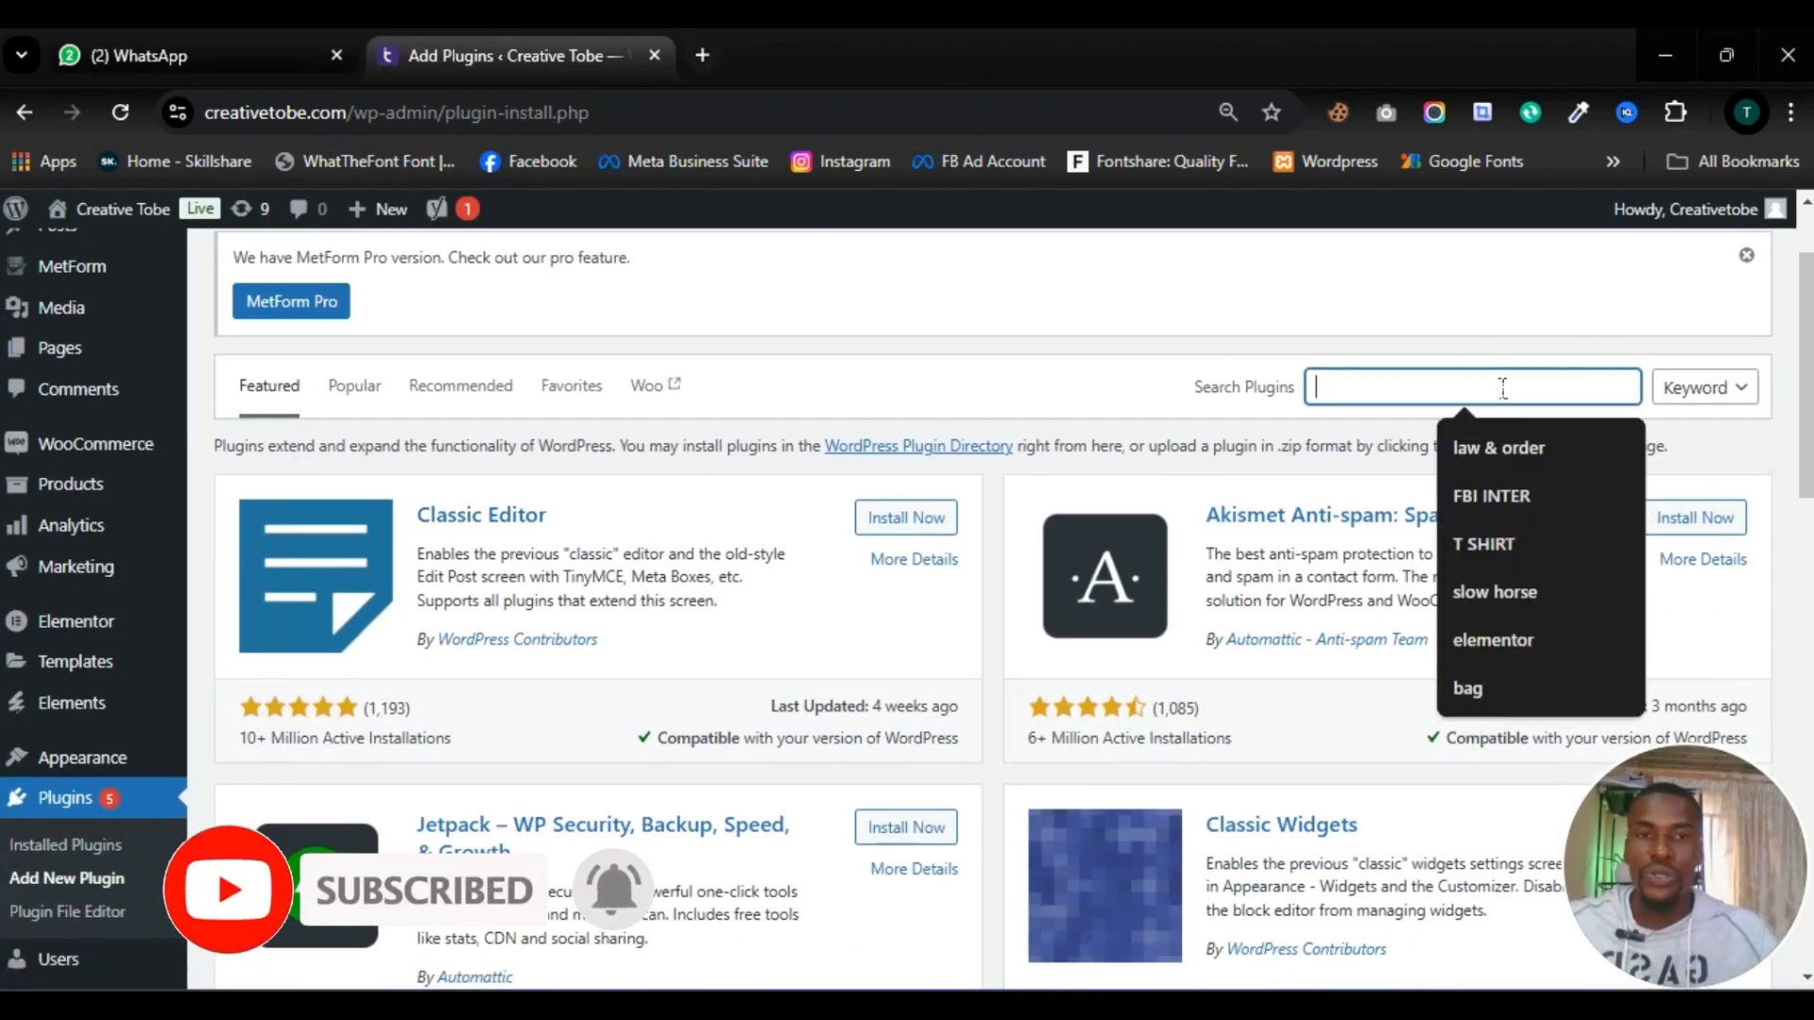
{"action": "type", "text": "all"}
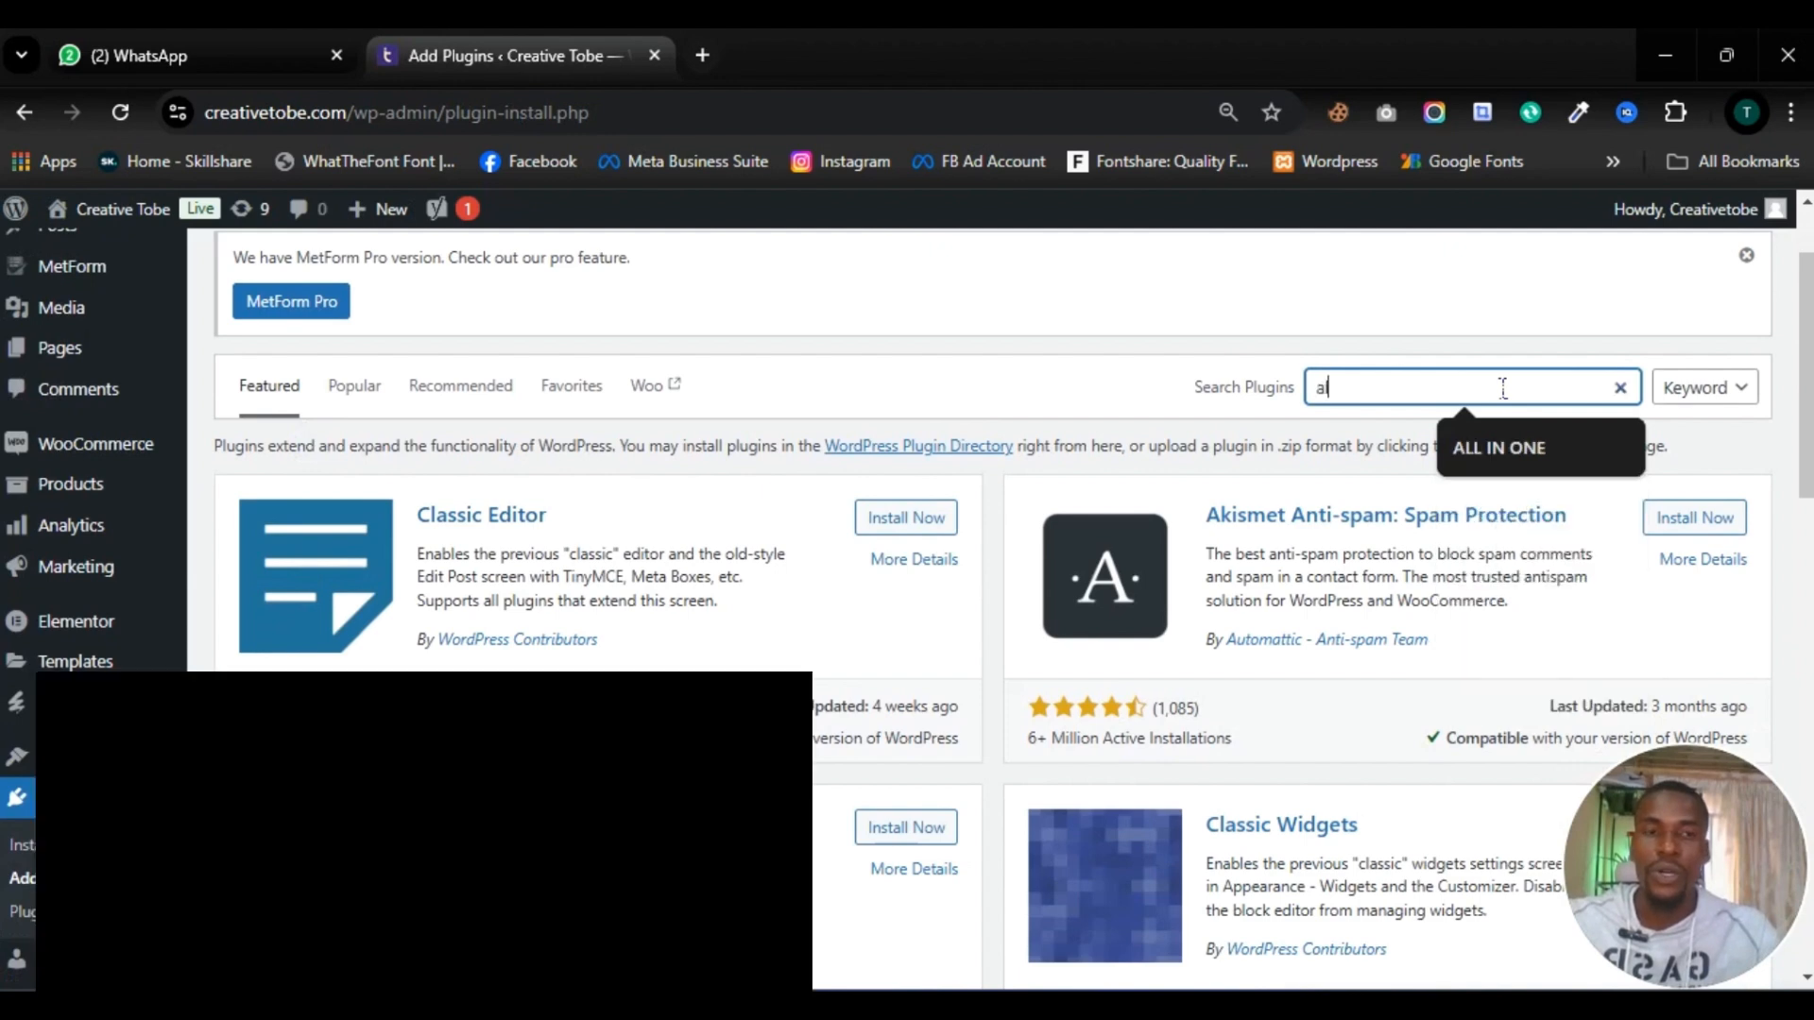
{"action": "type", "text": " o"}
{"action": "key", "text": "BackSpace"}
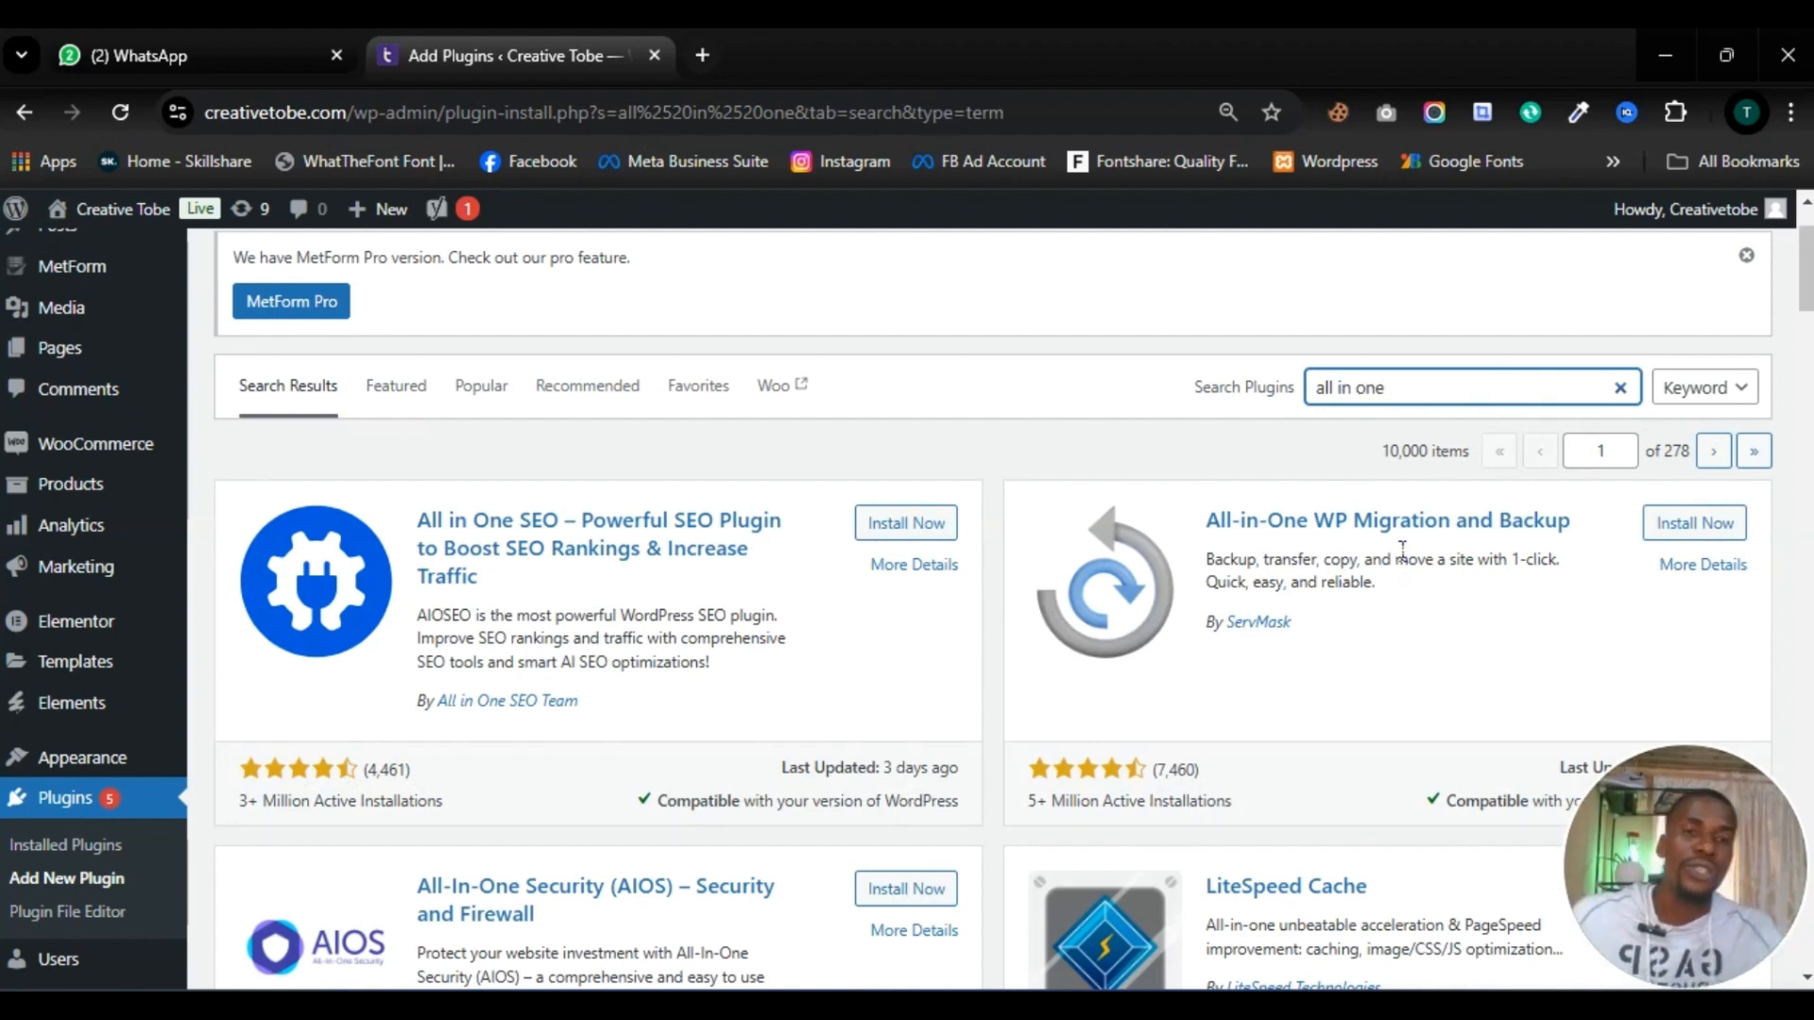
{"action": "left_click", "coordinate": [1680, 525]}
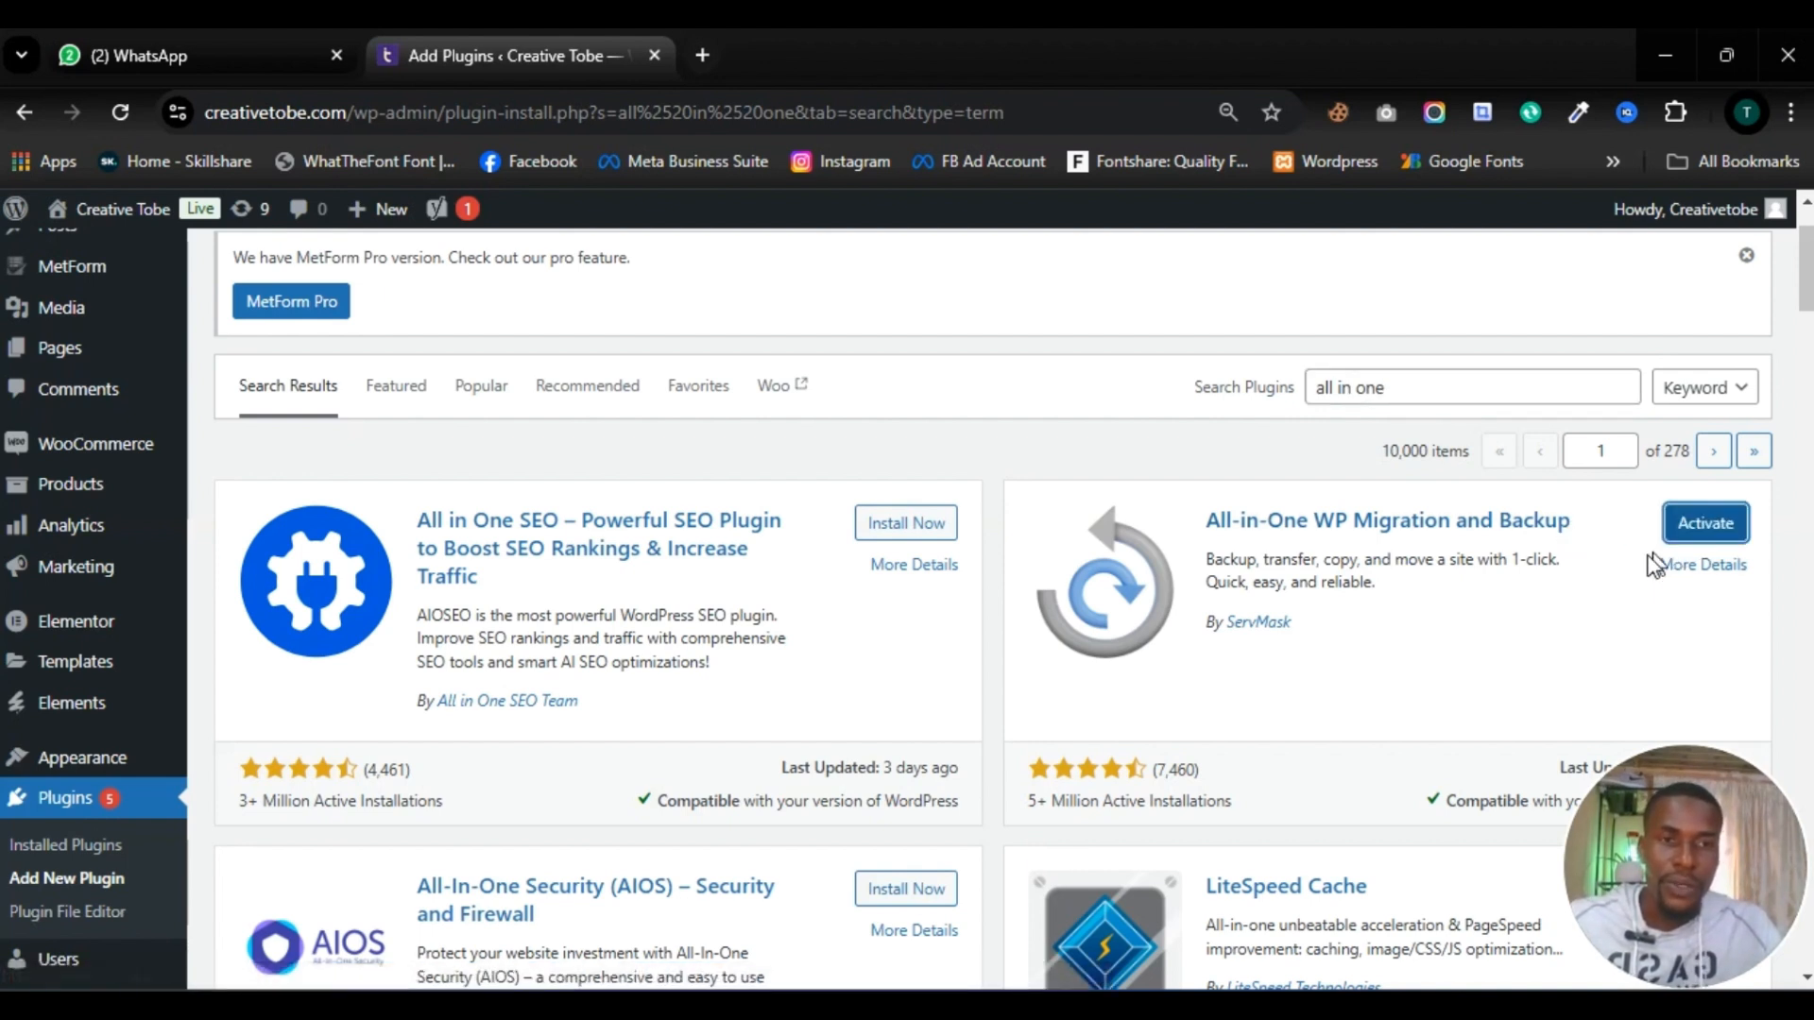
{"action": "left_click", "coordinate": [1700, 525]}
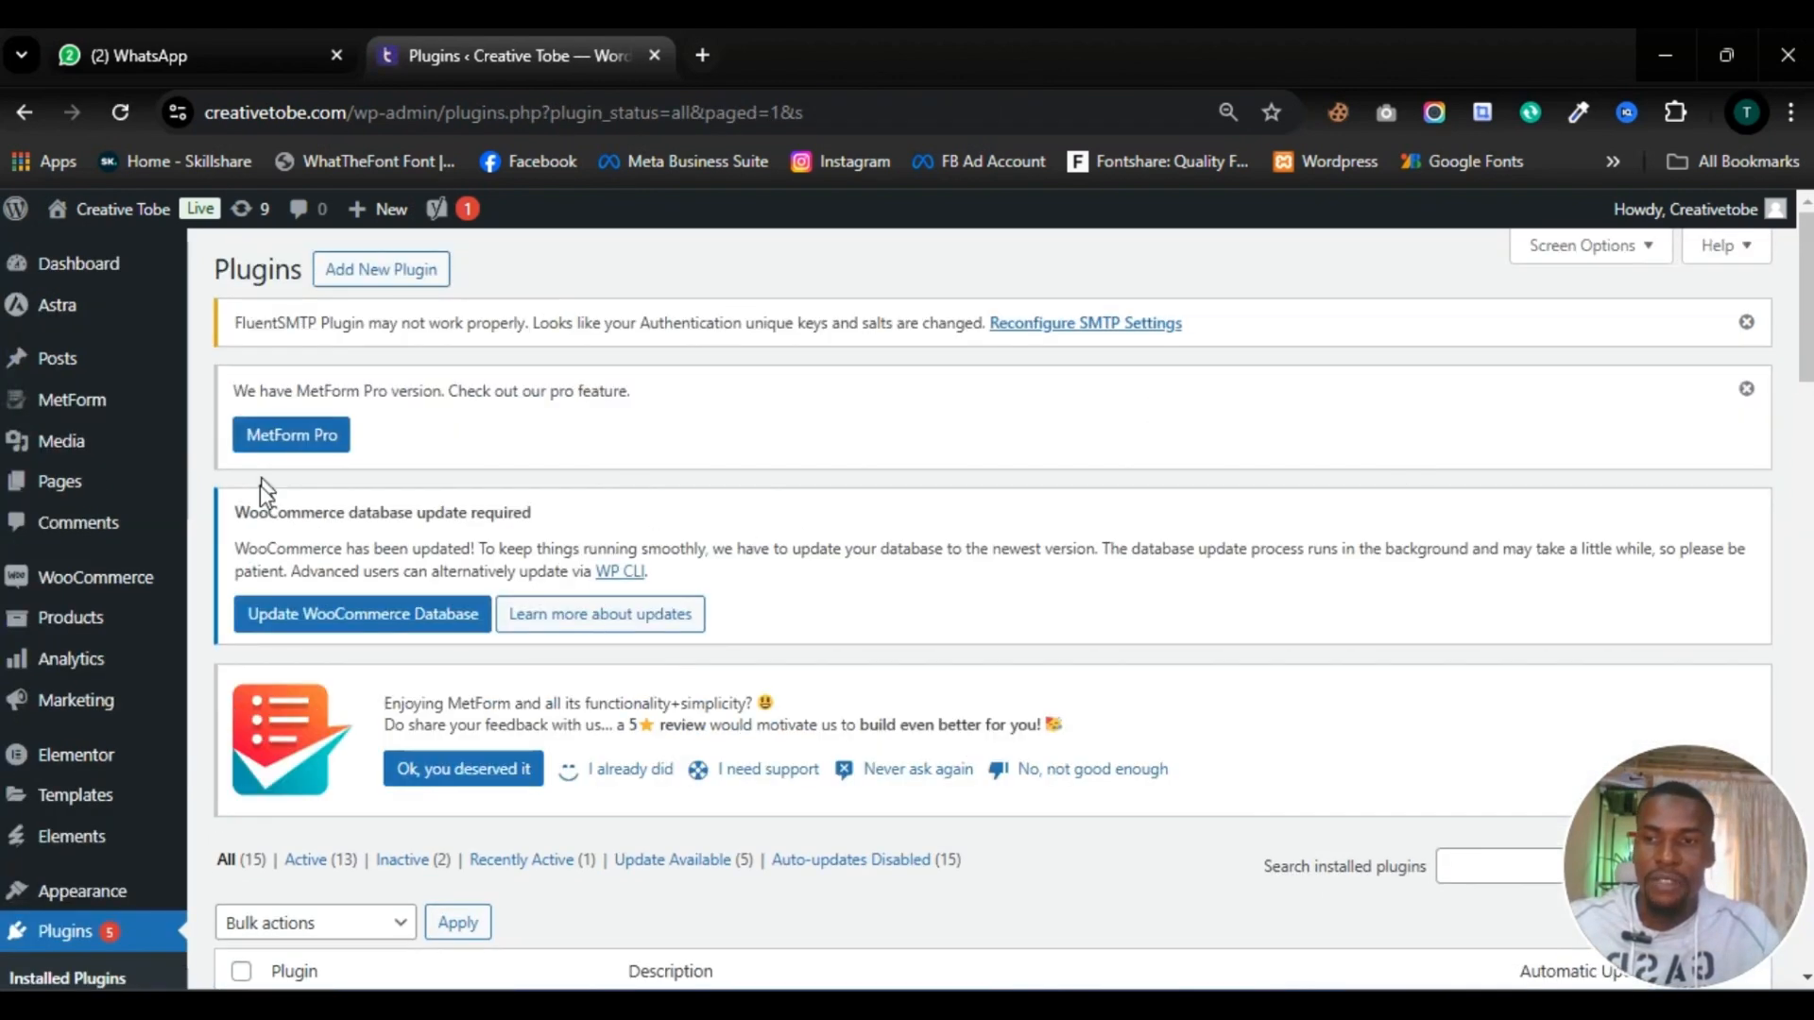
Open the export page of the All-in-One WP Migration plugin
{"action": "scroll", "coordinate": [97, 633], "scroll_direction": "down", "scroll_amount": 5}
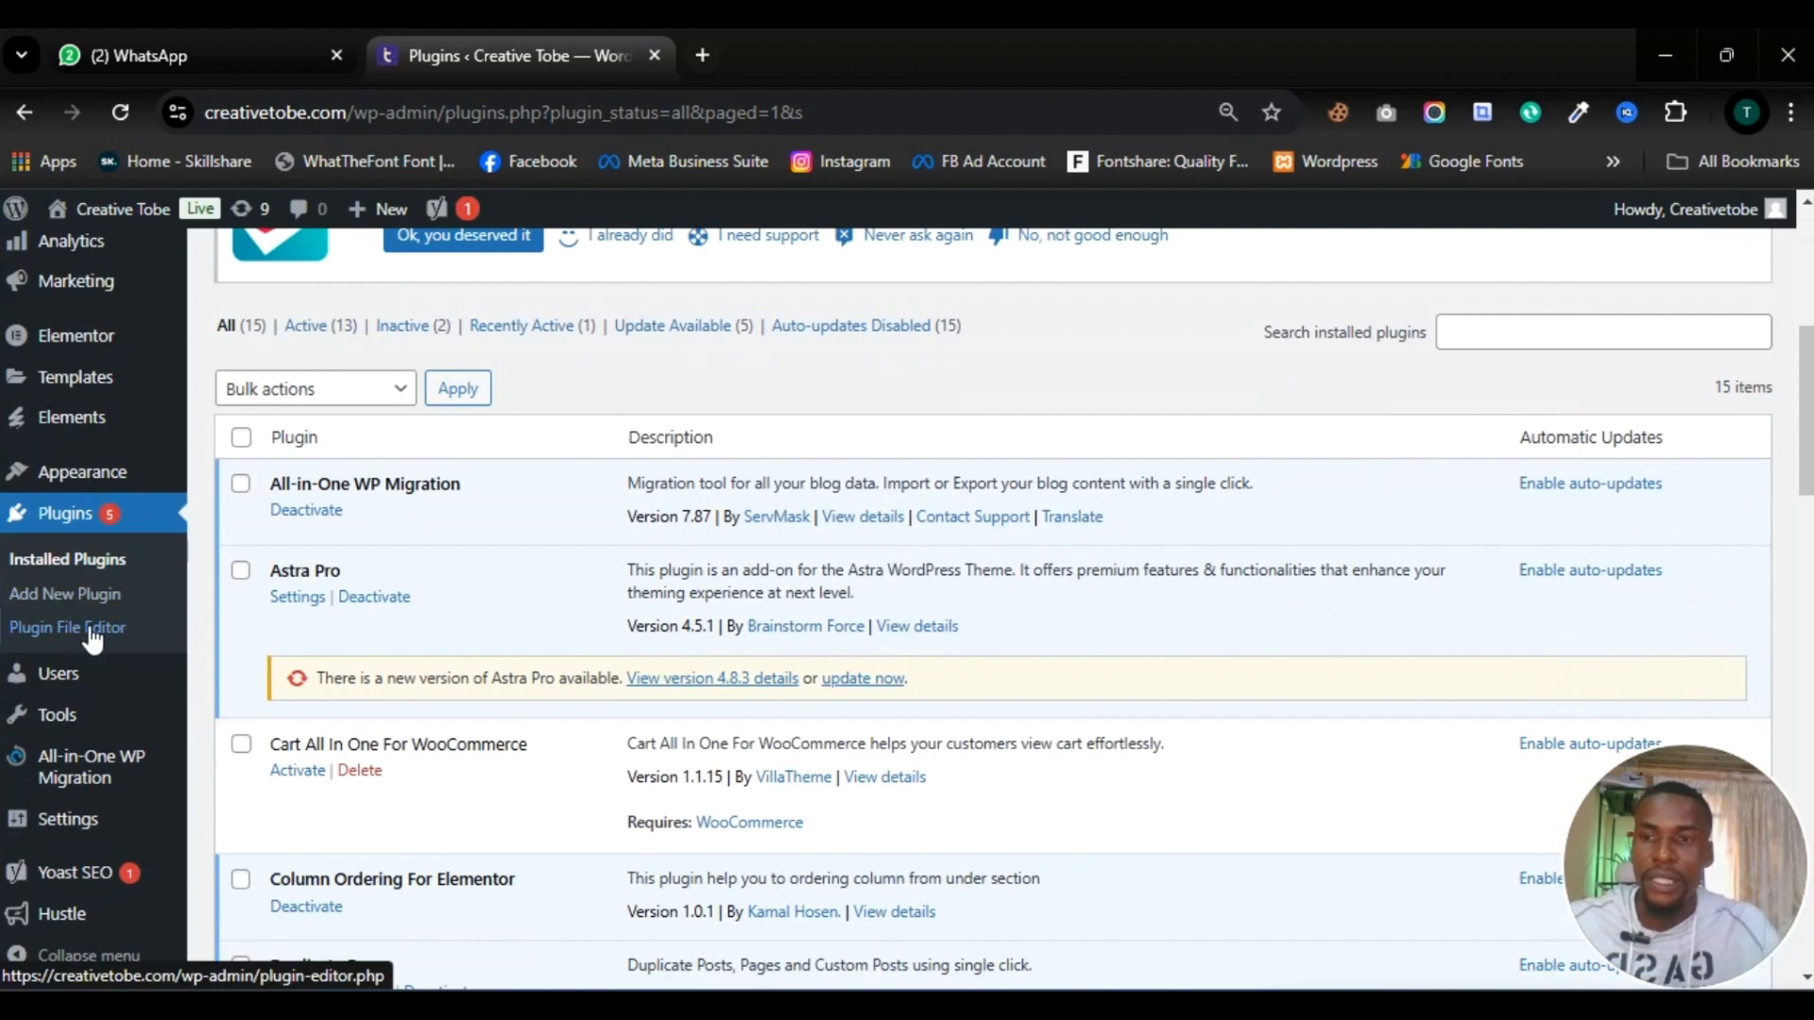
{"action": "scroll", "coordinate": [92, 652], "scroll_direction": "down", "scroll_amount": 1}
{"action": "mouse_move", "coordinate": [101, 784]}
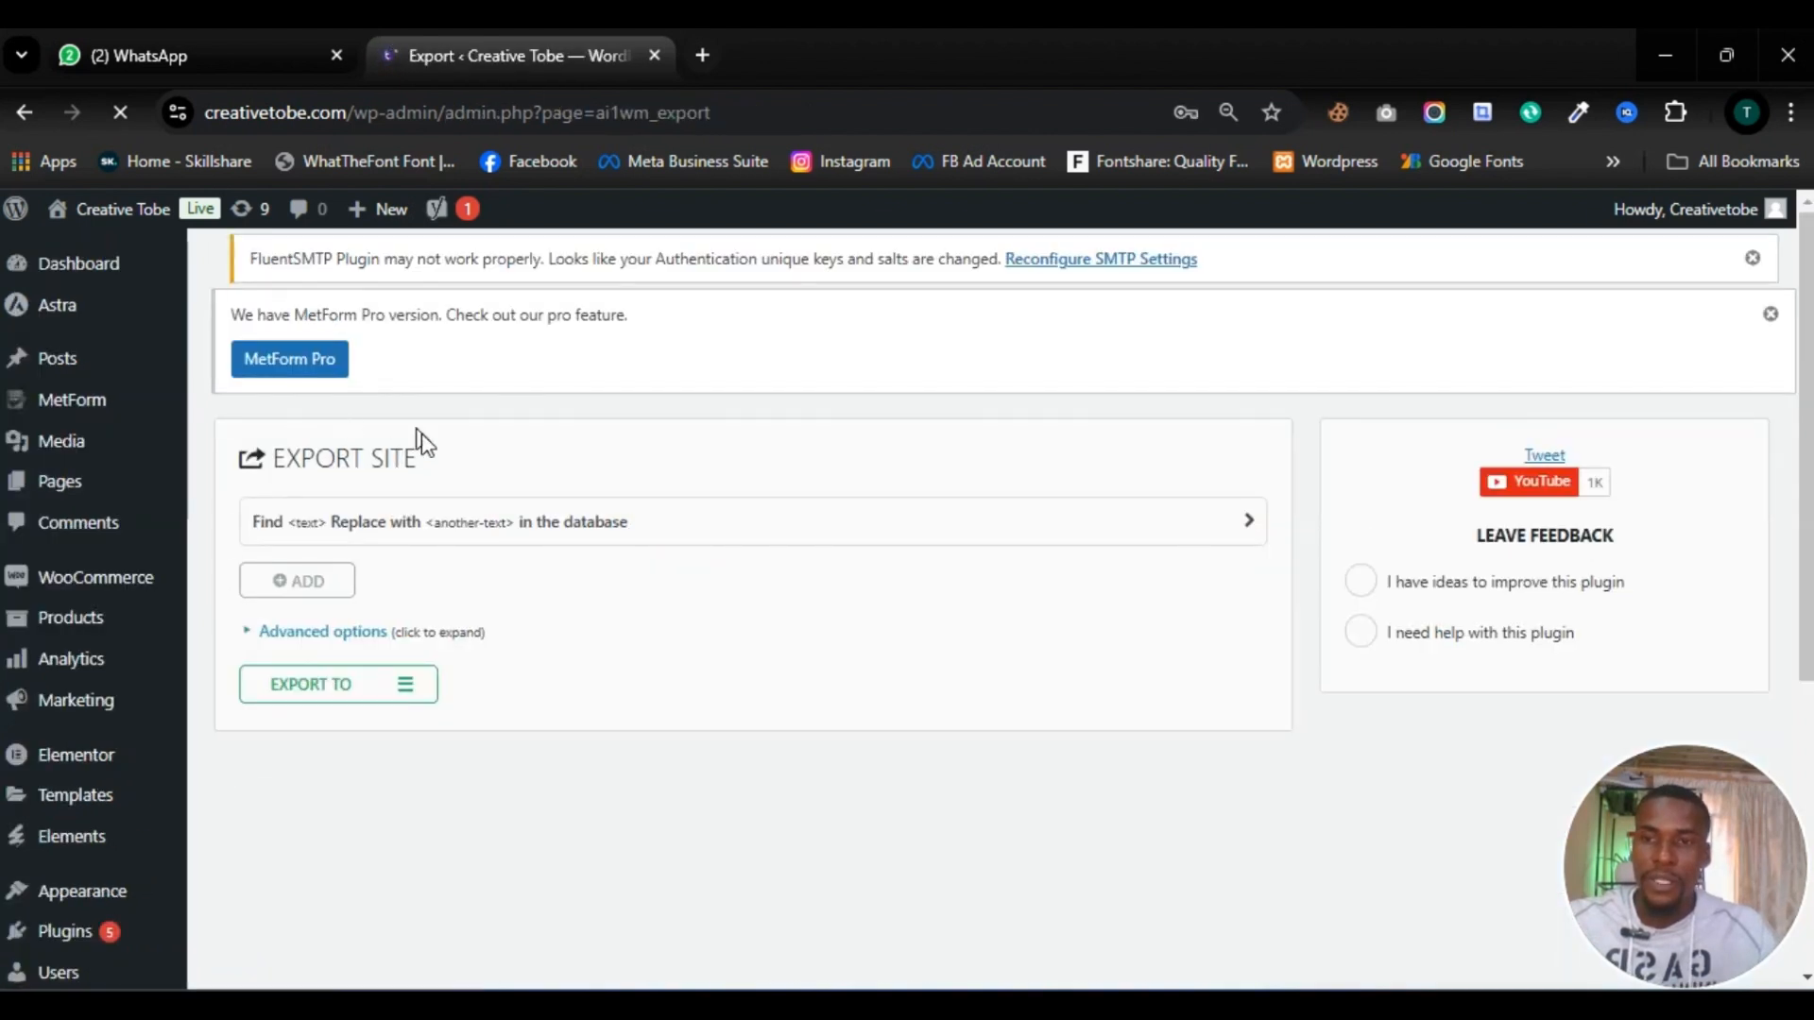
Export the site to a file and download the finished creativetobe.com backup archive
{"action": "scroll", "coordinate": [413, 614], "scroll_direction": "down", "scroll_amount": 1}
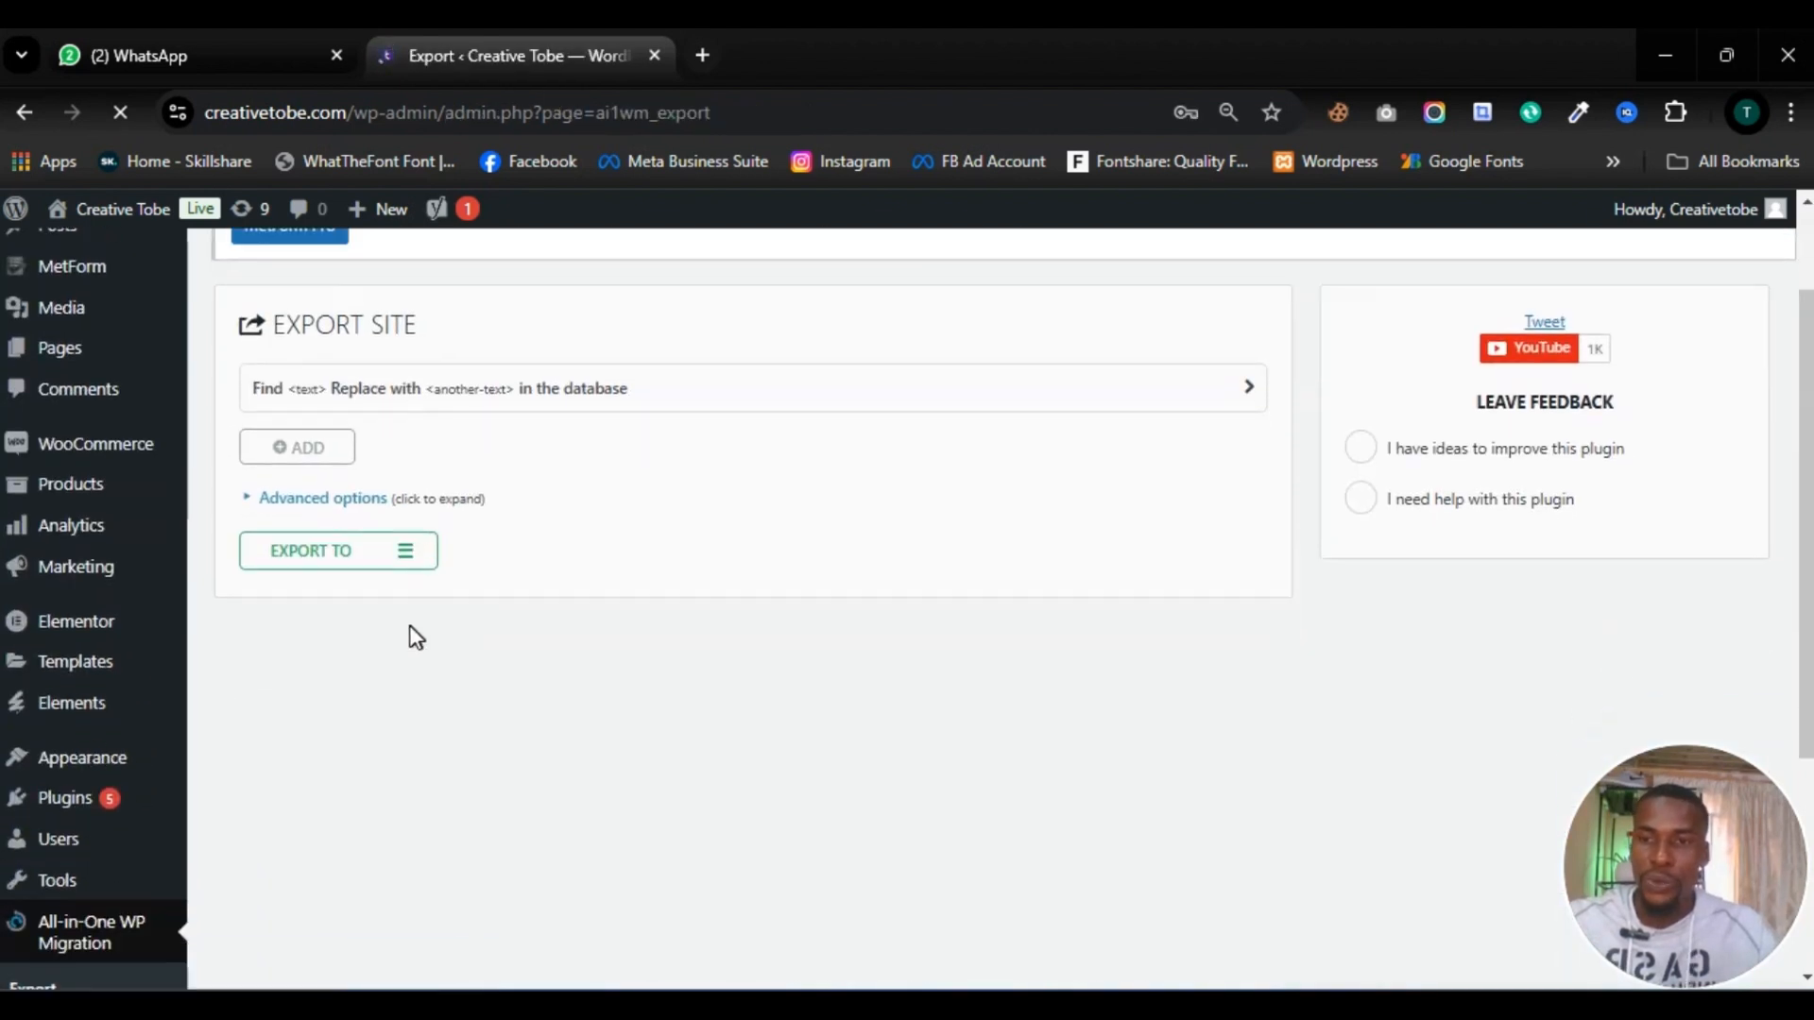
{"action": "left_click", "coordinate": [403, 565]}
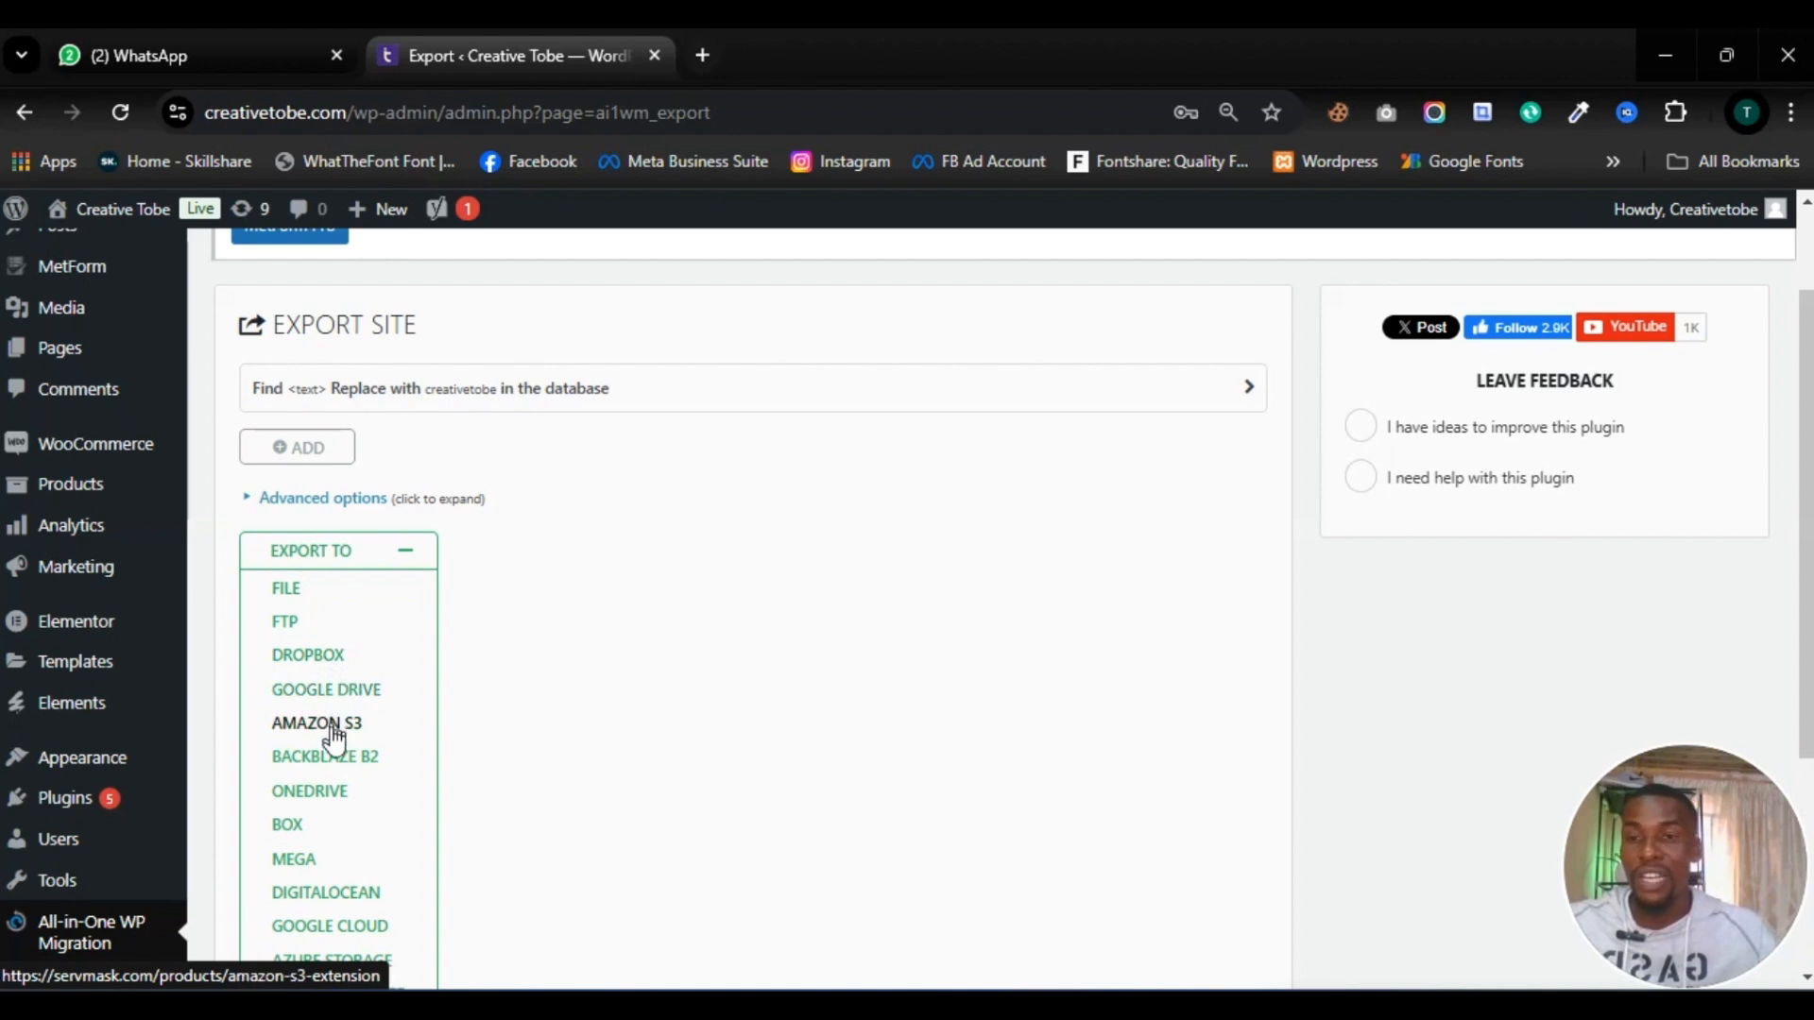
{"action": "scroll", "coordinate": [332, 746], "scroll_direction": "down", "scroll_amount": 3}
{"action": "scroll", "coordinate": [321, 761], "scroll_direction": "up", "scroll_amount": 3}
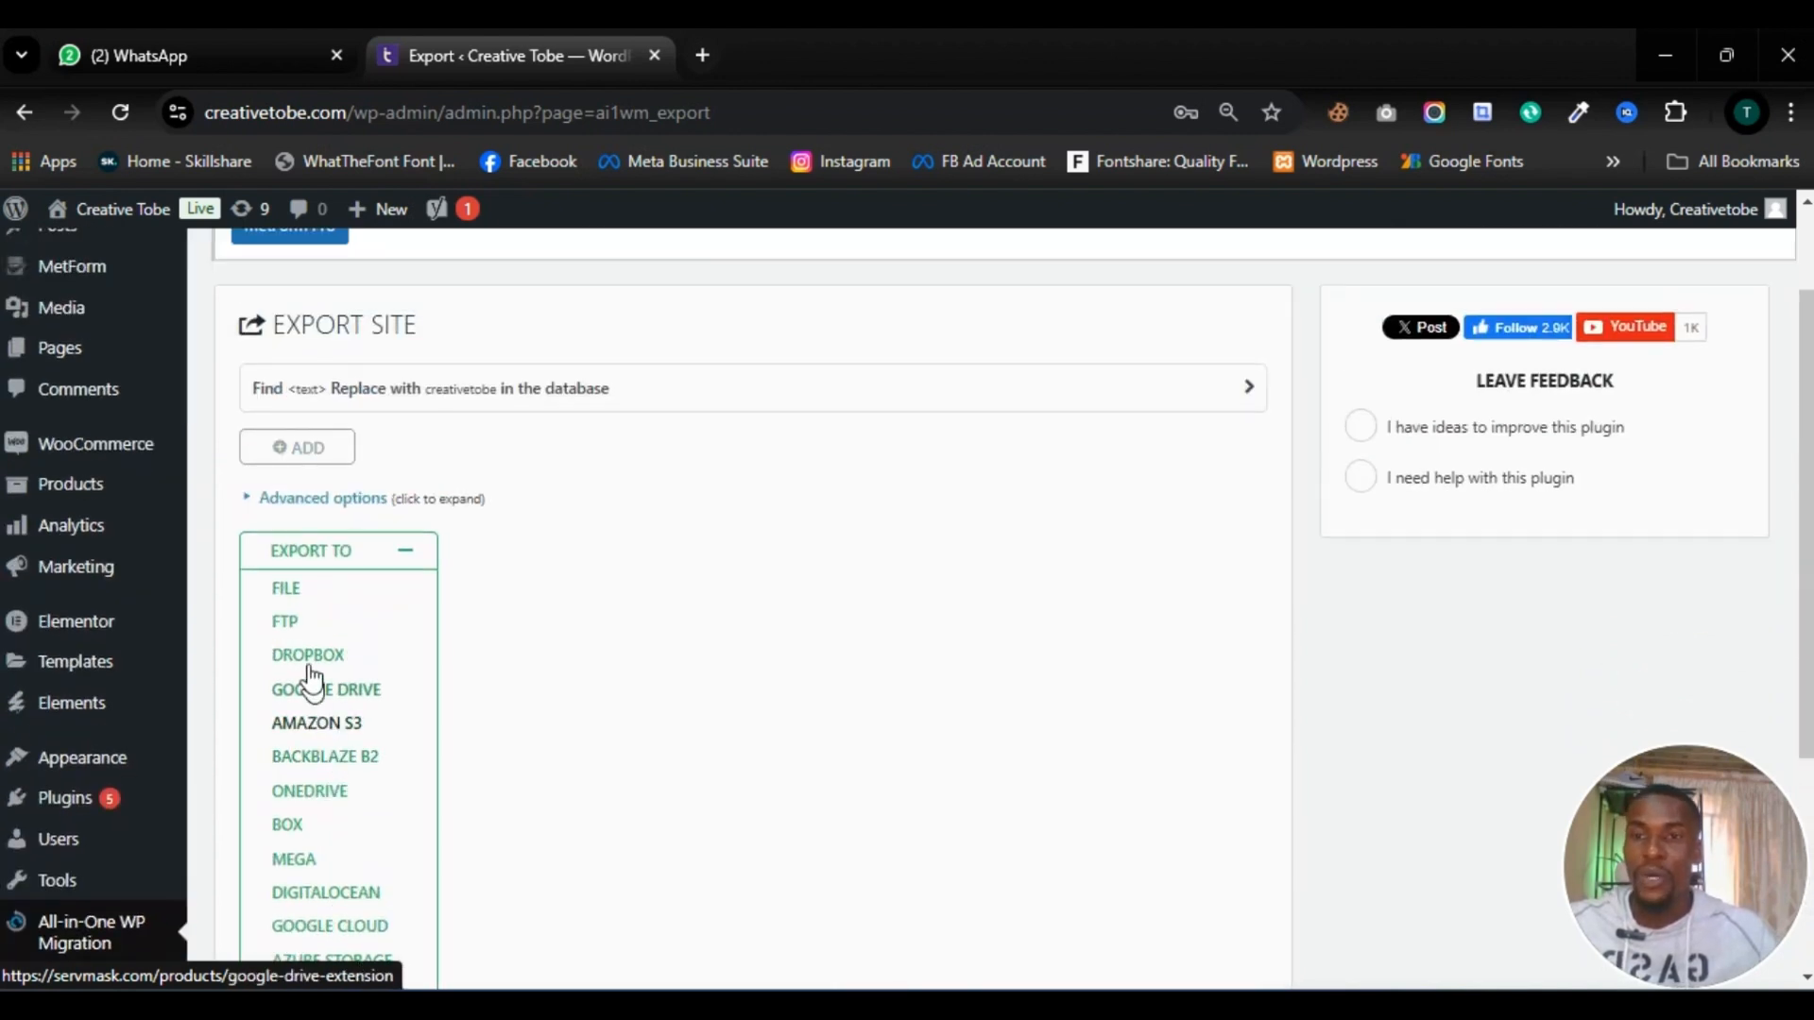
{"action": "left_click", "coordinate": [286, 593]}
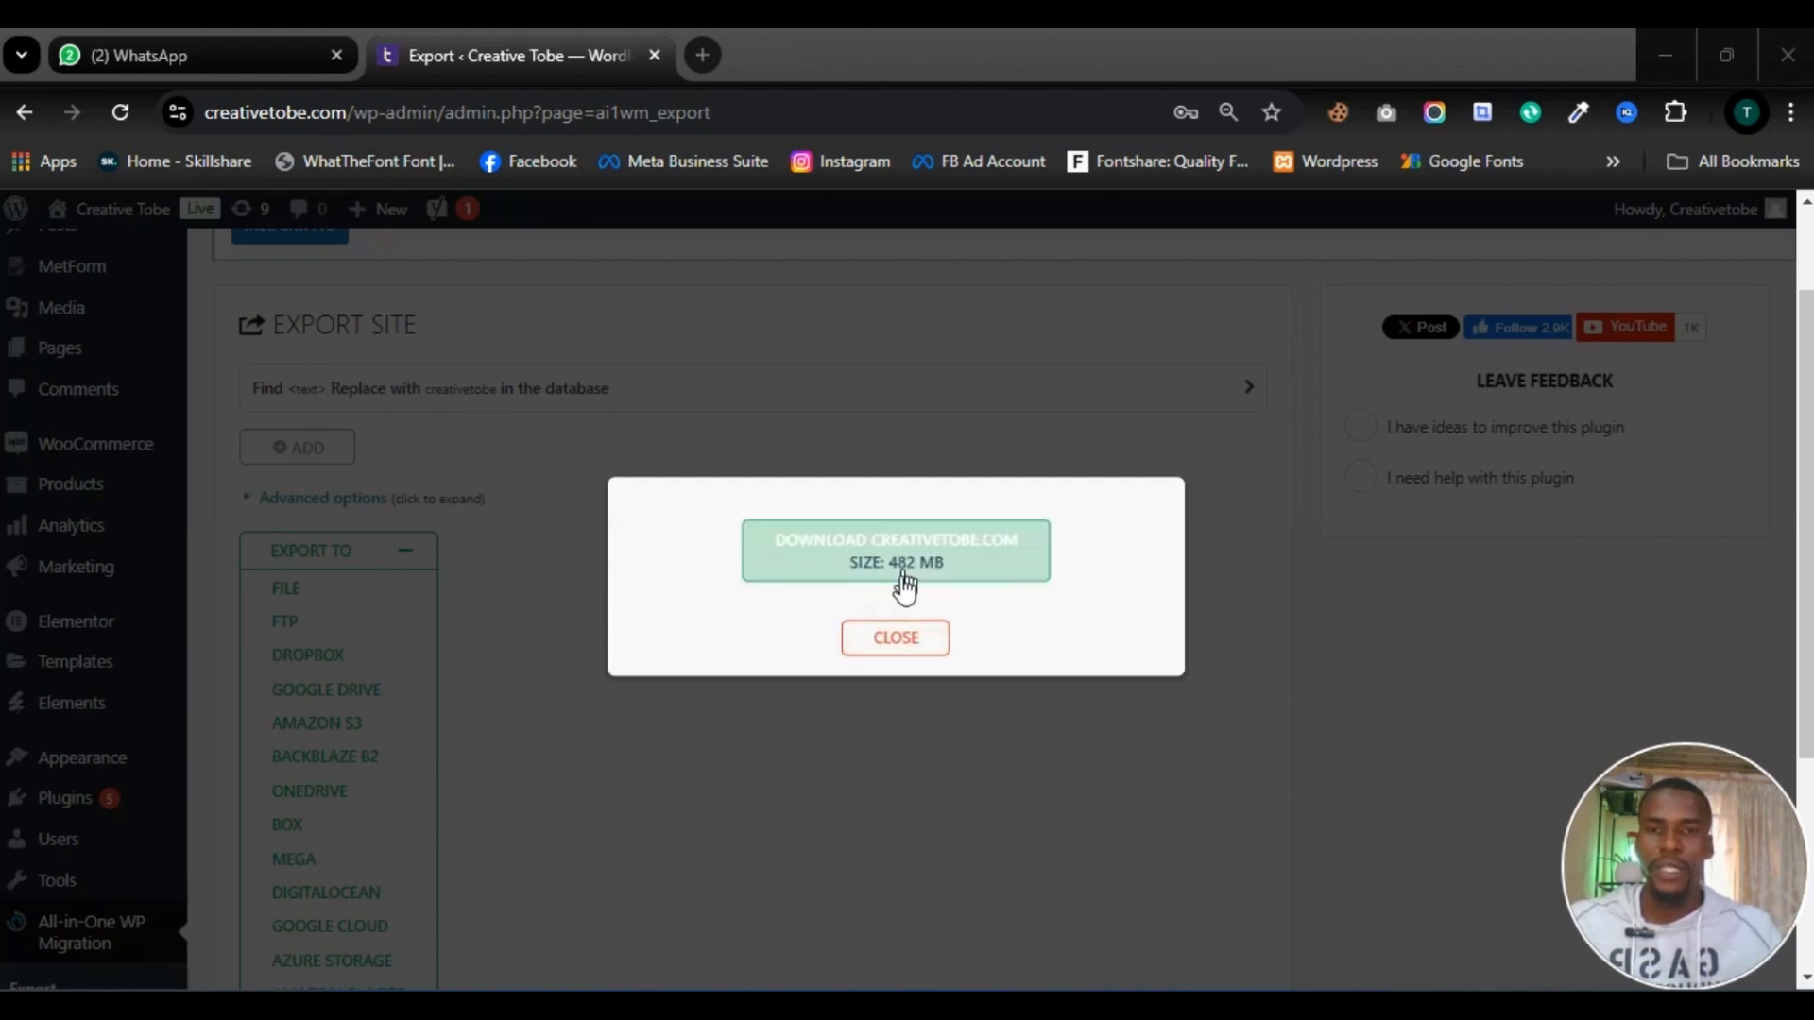
{"action": "left_click", "coordinate": [847, 573]}
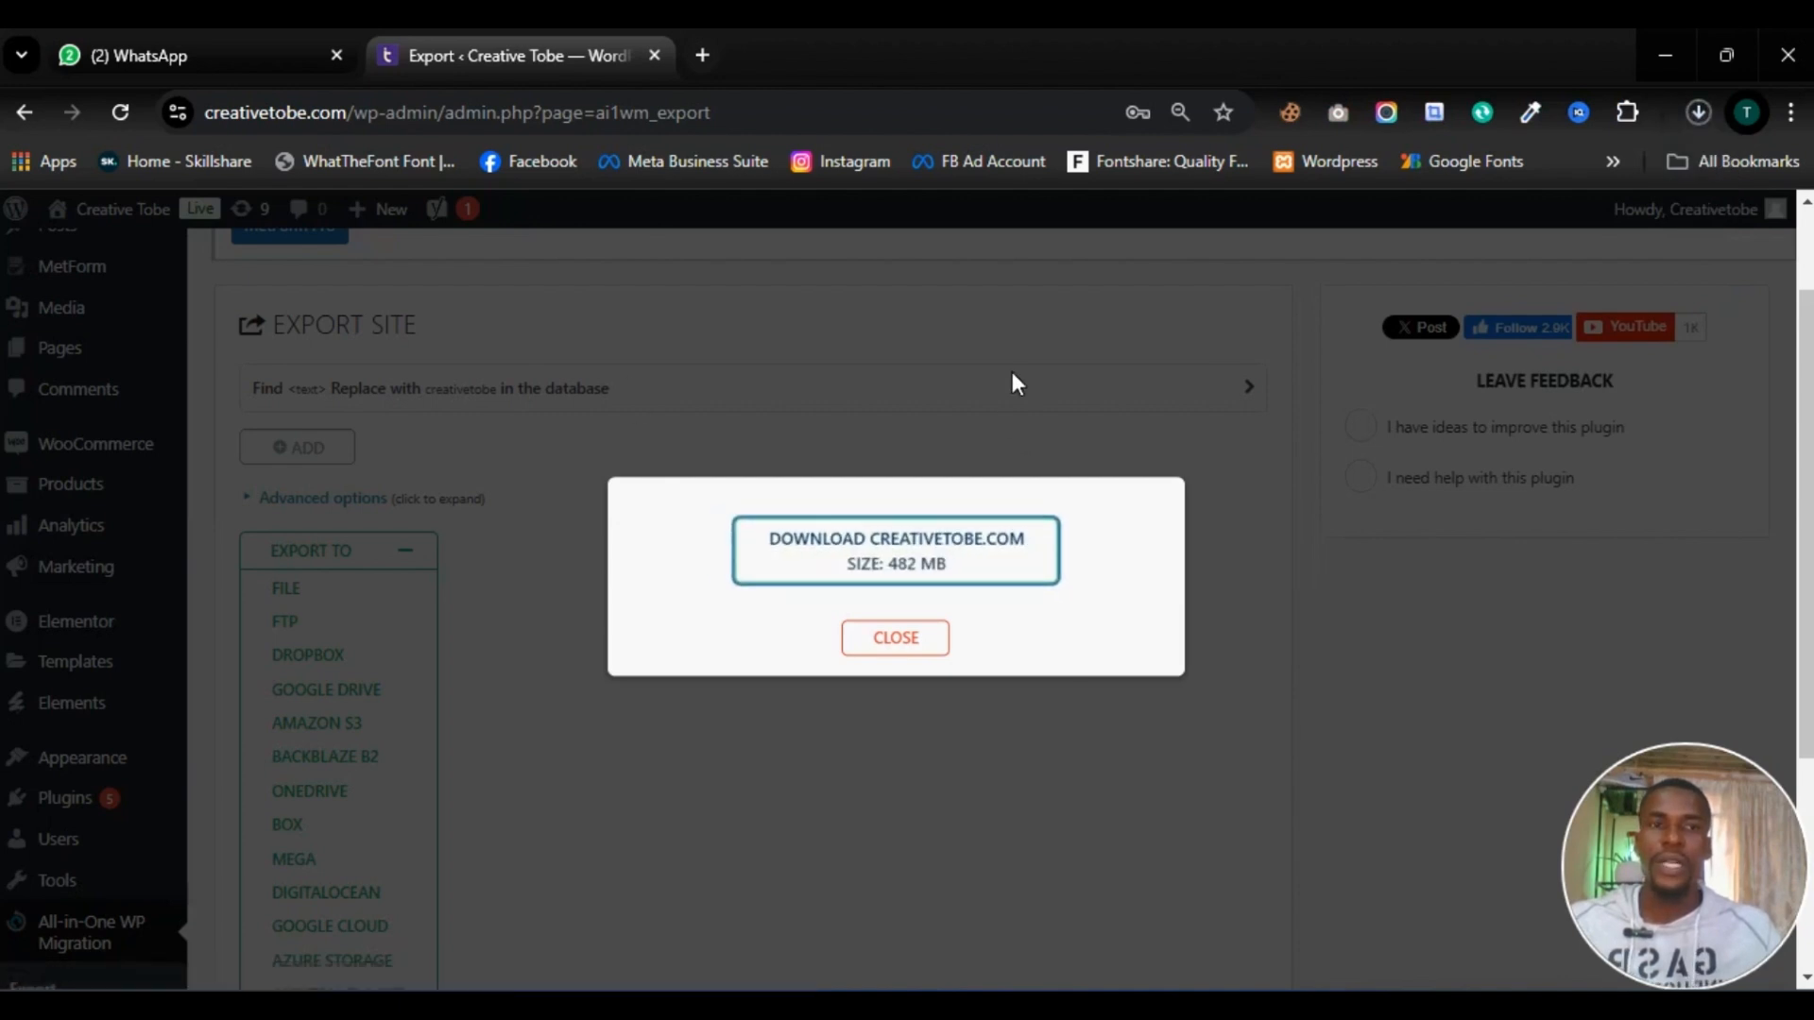
{"action": "left_click", "coordinate": [1698, 113]}
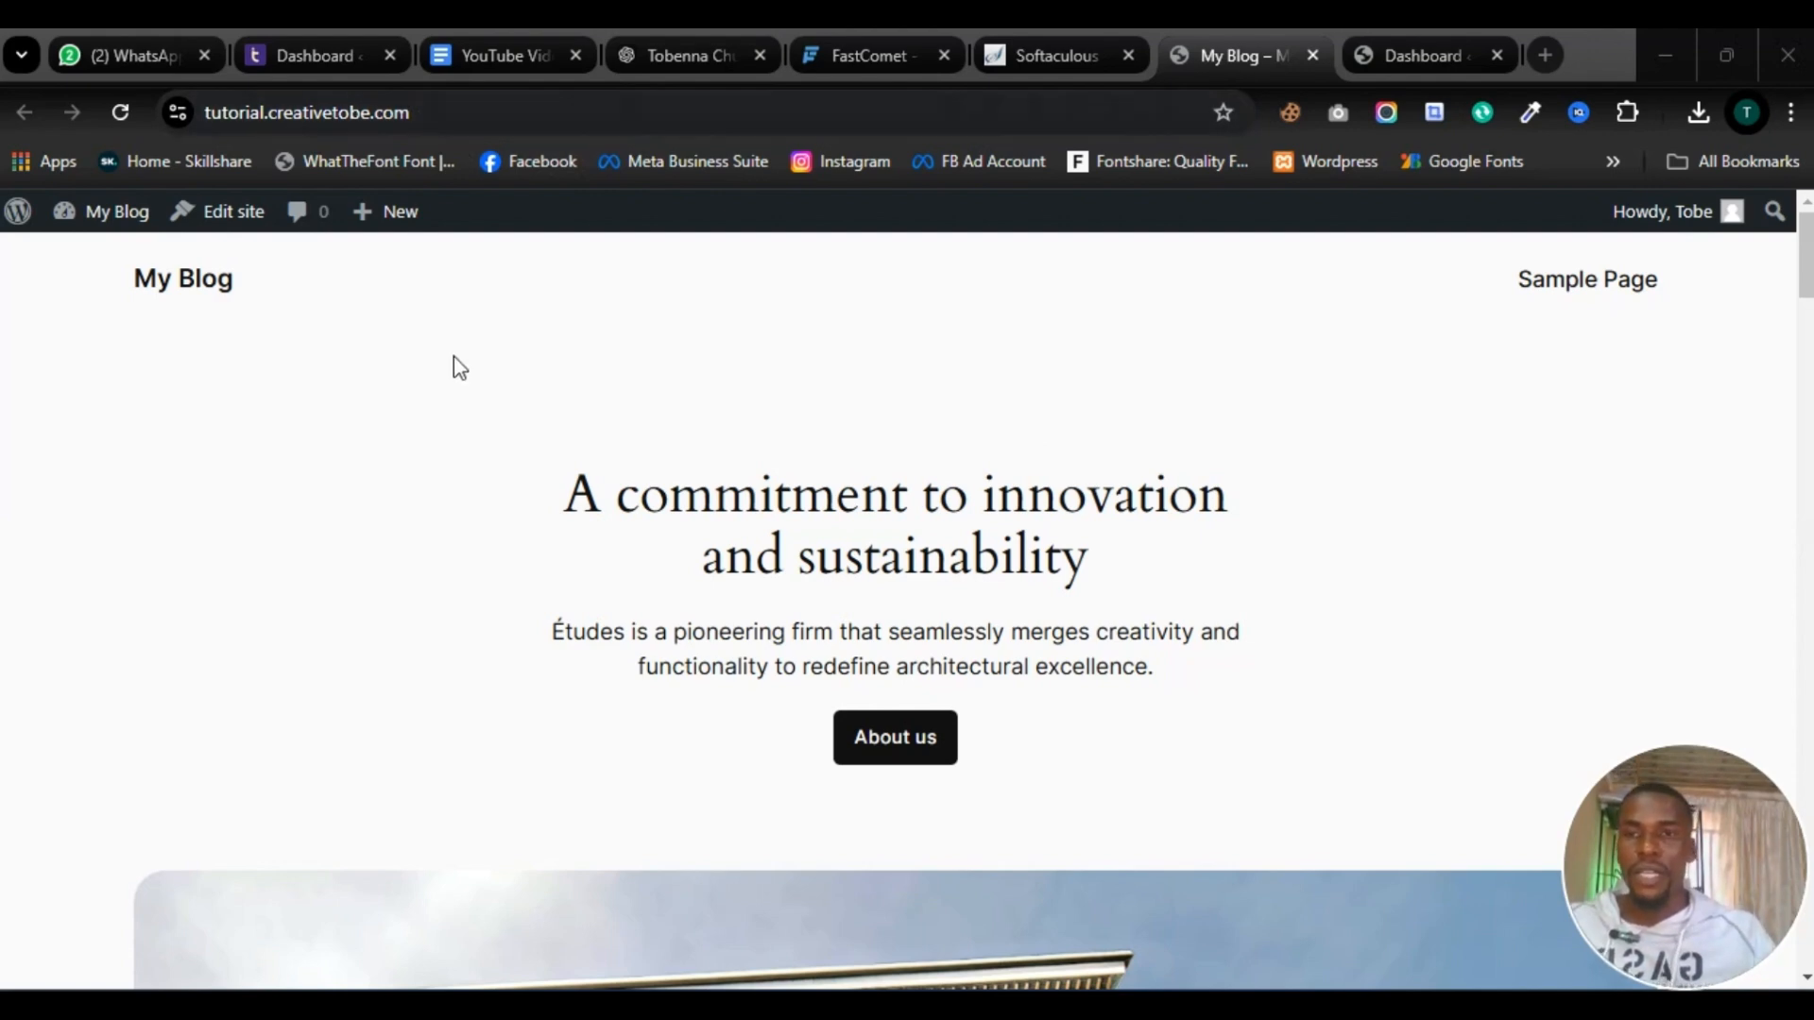
{"action": "scroll", "coordinate": [494, 402], "scroll_direction": "down", "scroll_amount": 15}
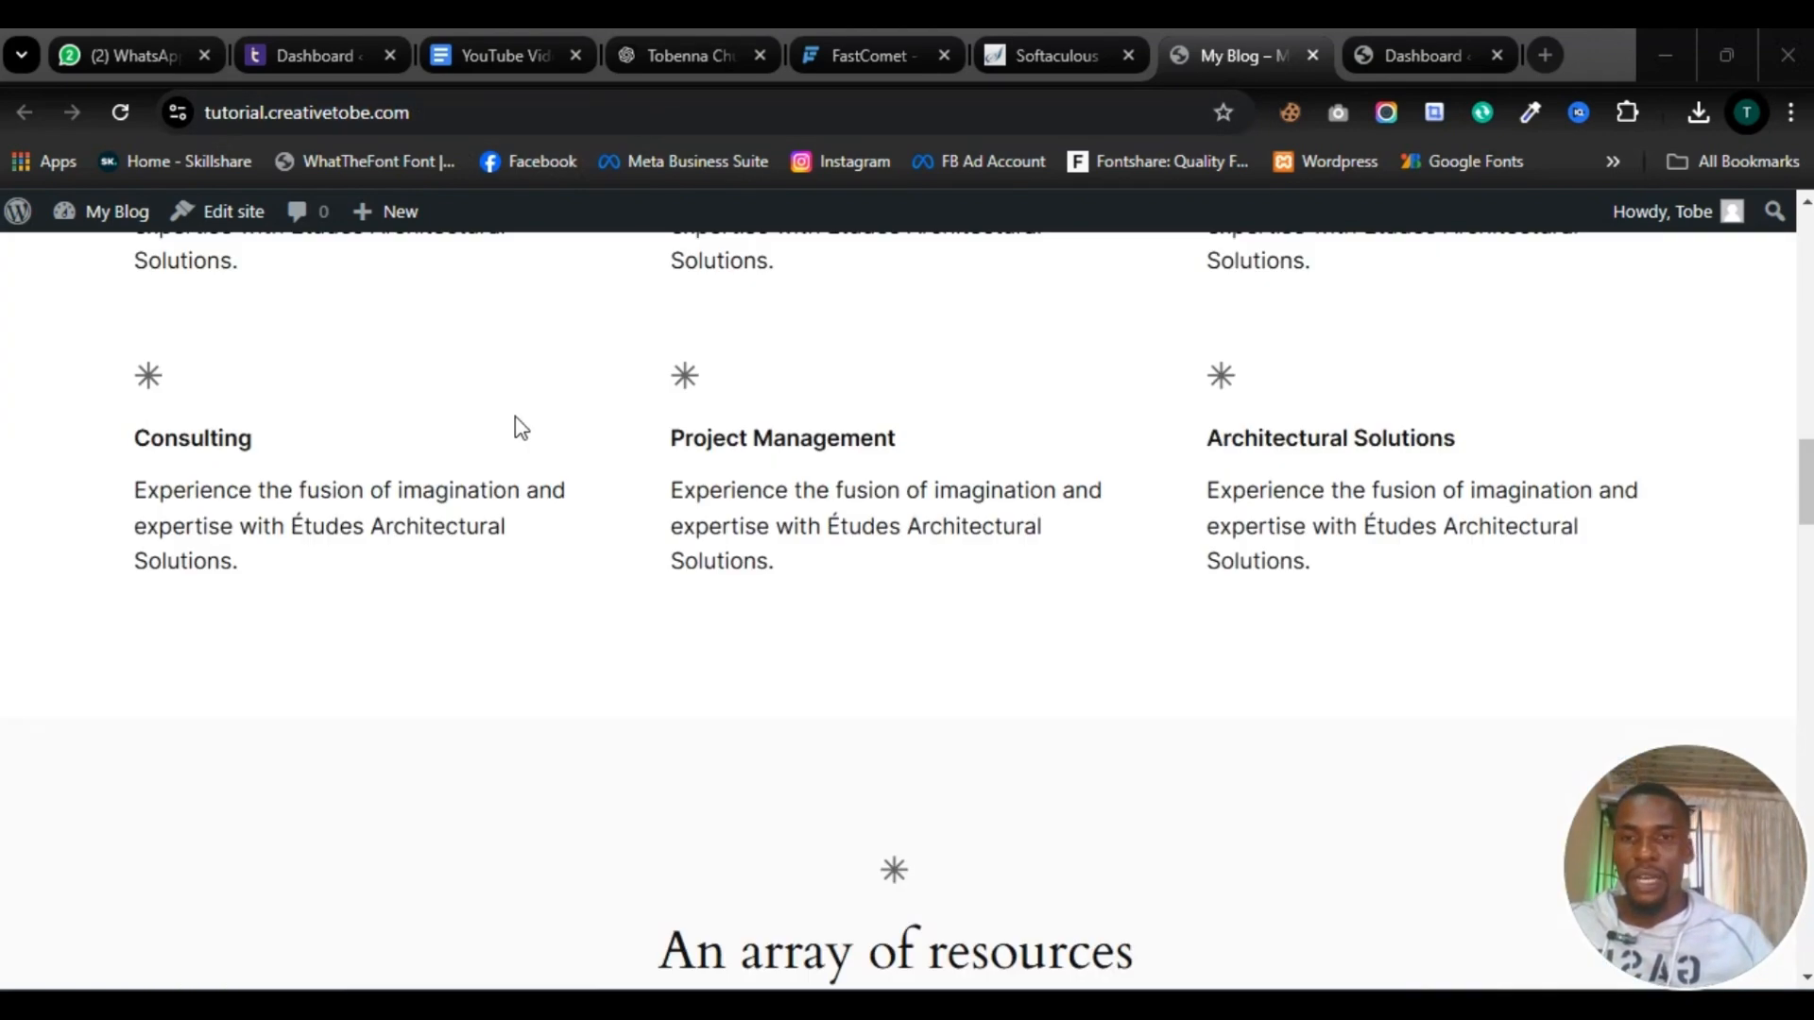
{"action": "scroll", "coordinate": [522, 428], "scroll_direction": "down", "scroll_amount": 5}
{"action": "scroll", "coordinate": [515, 421], "scroll_direction": "up", "scroll_amount": 10}
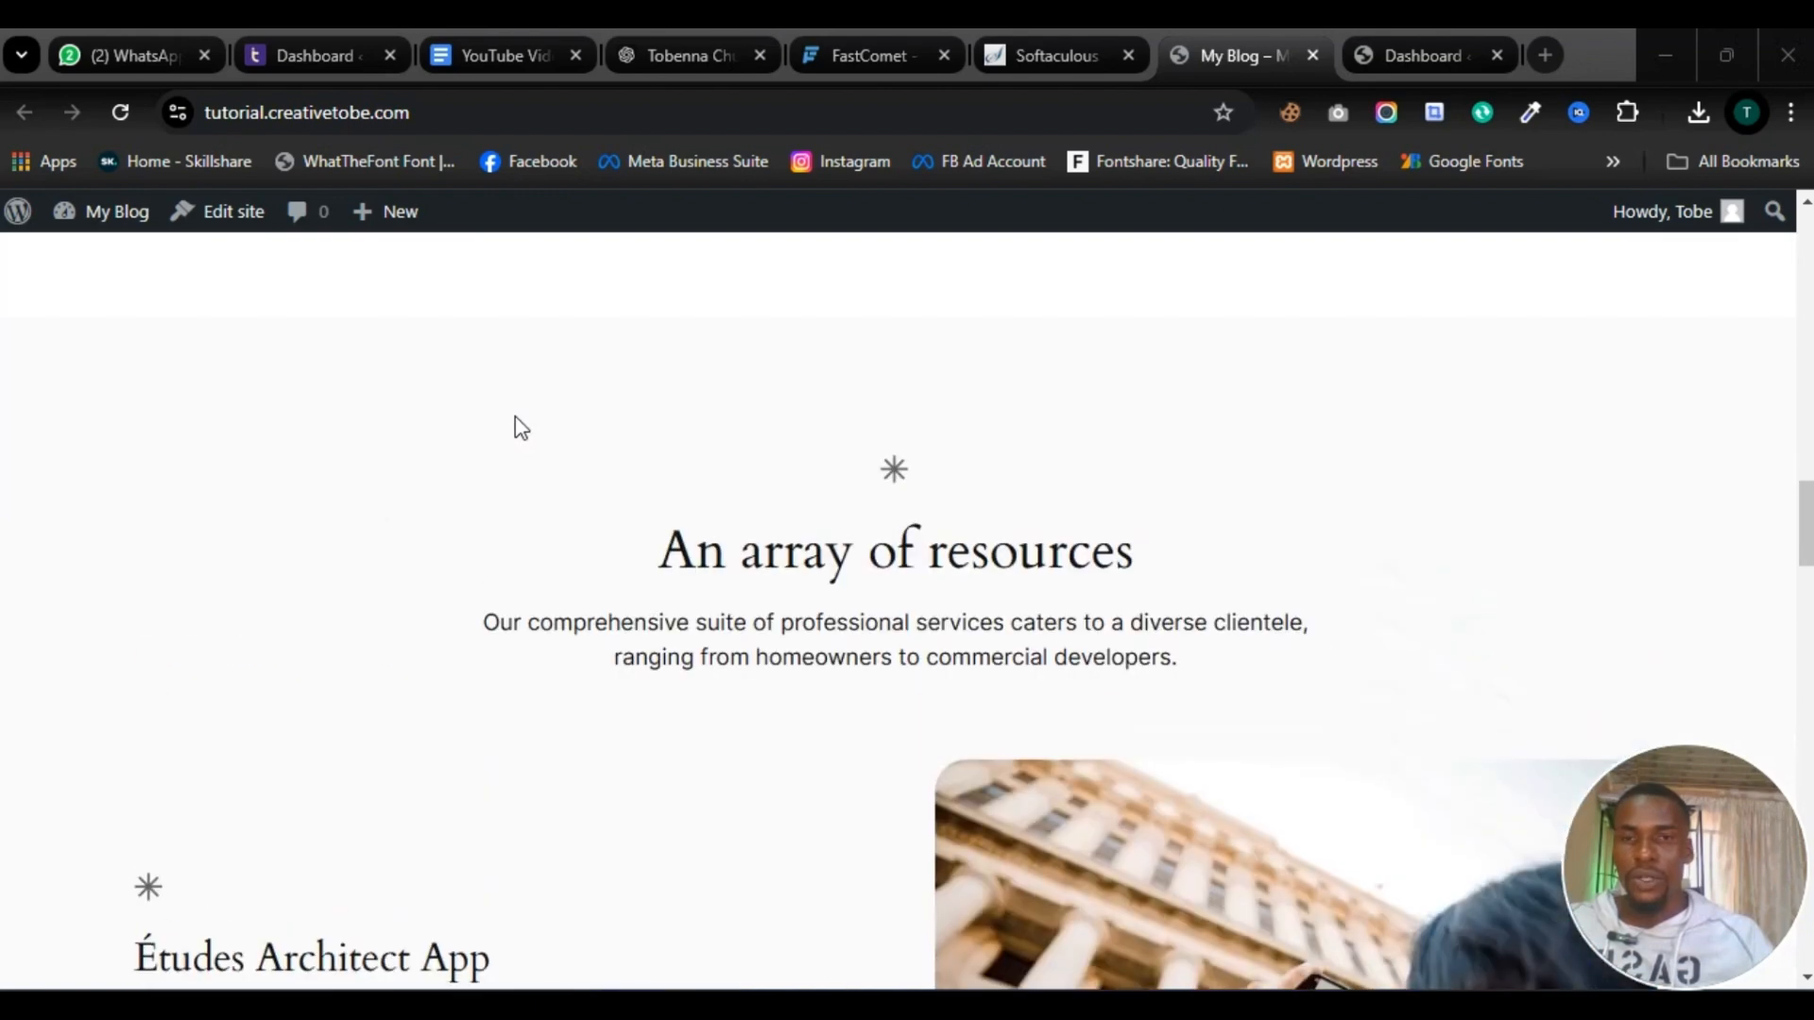
{"action": "scroll", "coordinate": [519, 425], "scroll_direction": "up", "scroll_amount": 10}
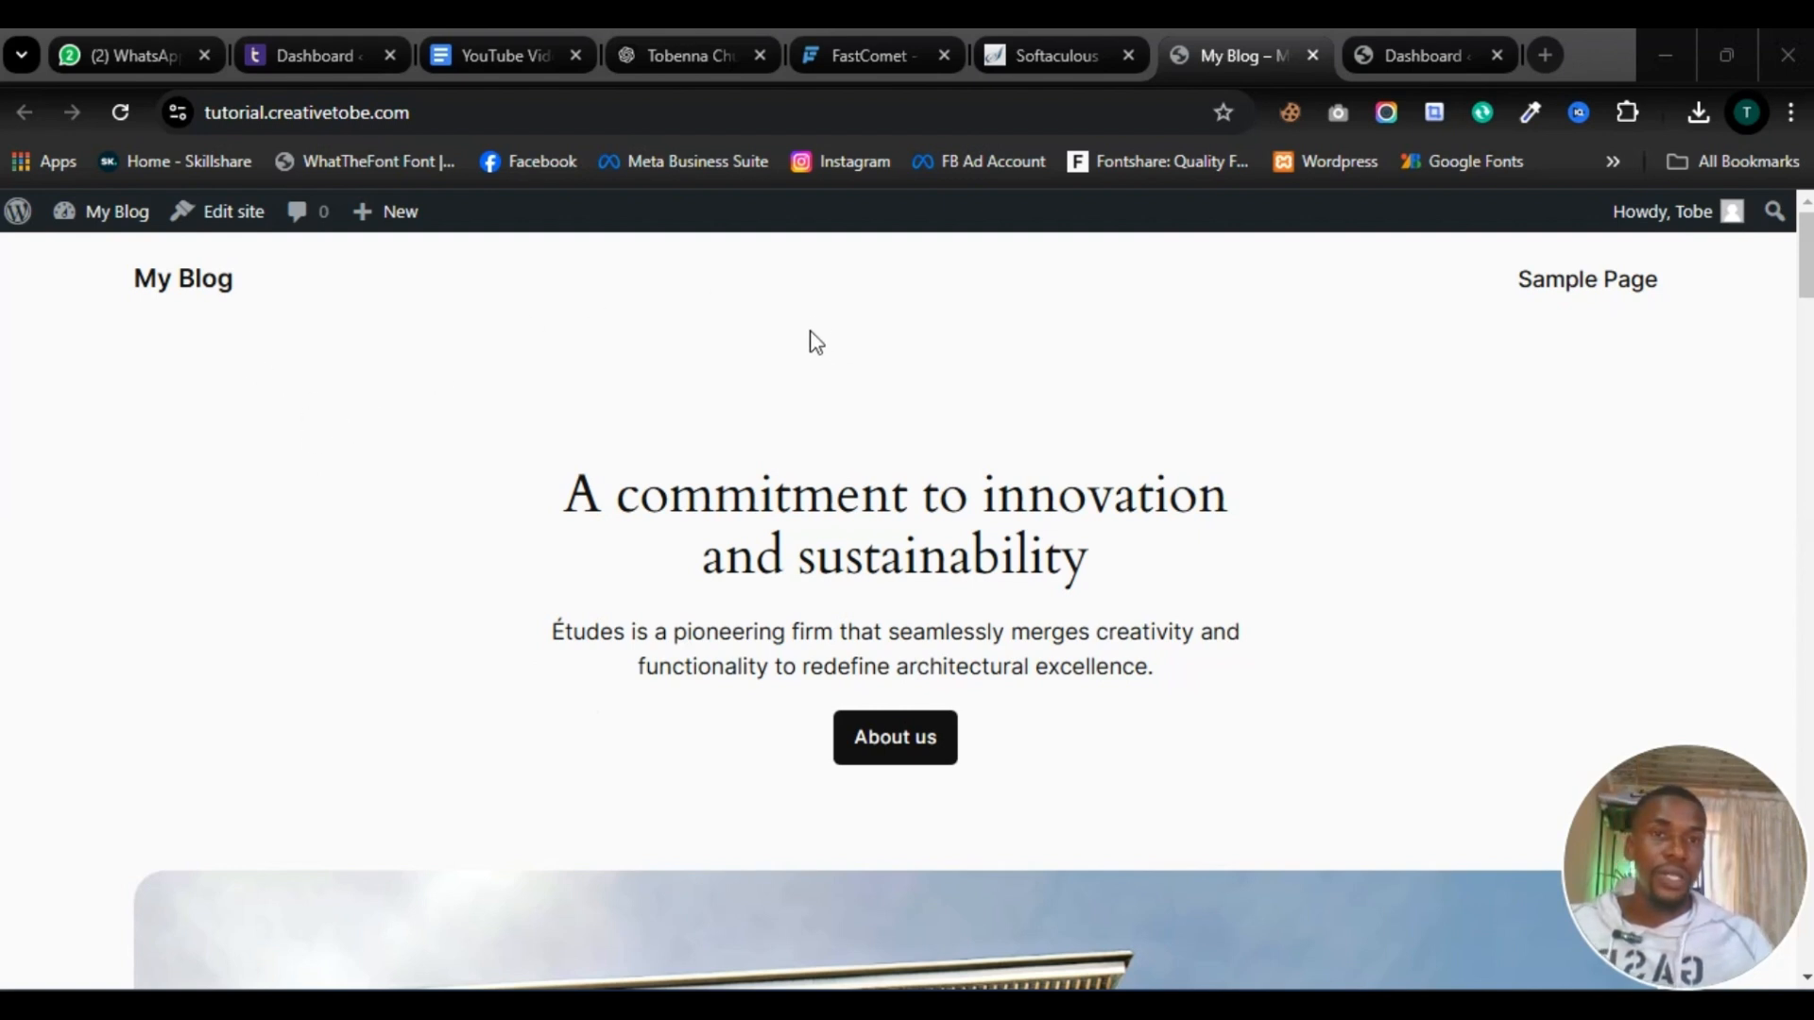
Switch to the tutorial.creativetobe.com dashboard and open its page for adding a new plugin
{"action": "left_click", "coordinate": [1409, 54]}
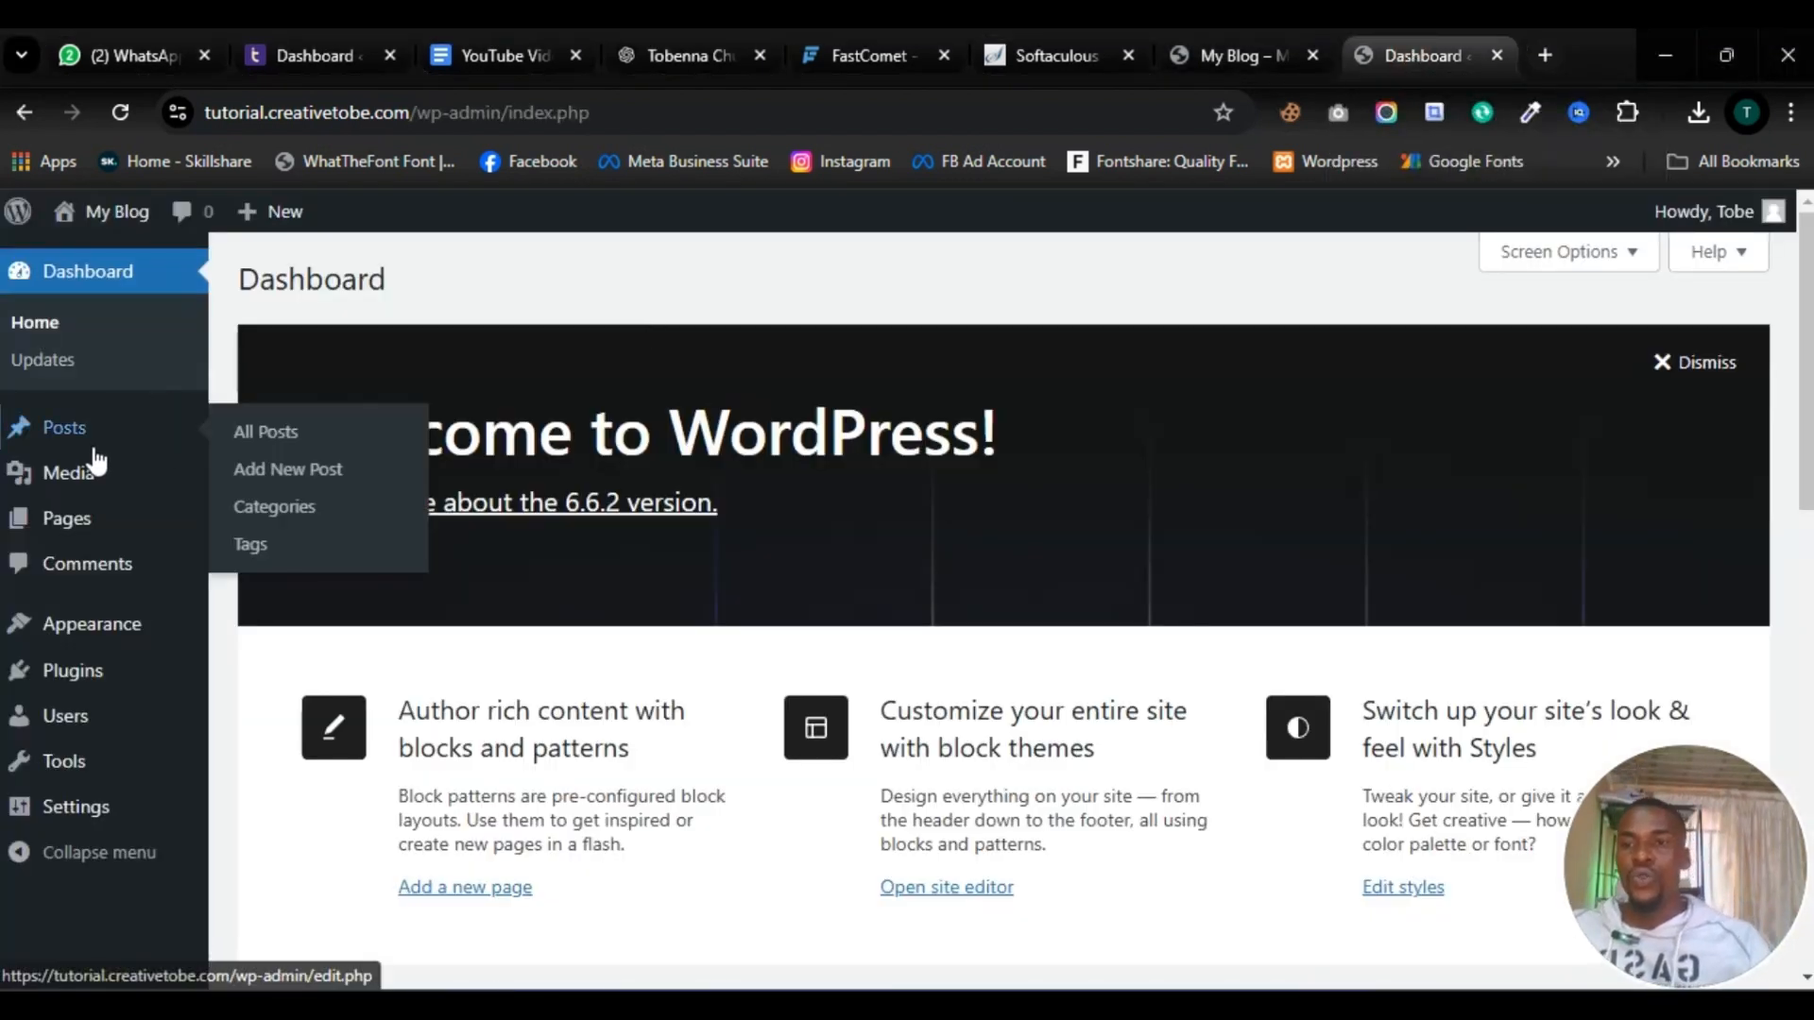
{"action": "scroll", "coordinate": [94, 498], "scroll_direction": "down", "scroll_amount": 1}
{"action": "mouse_move", "coordinate": [107, 680]}
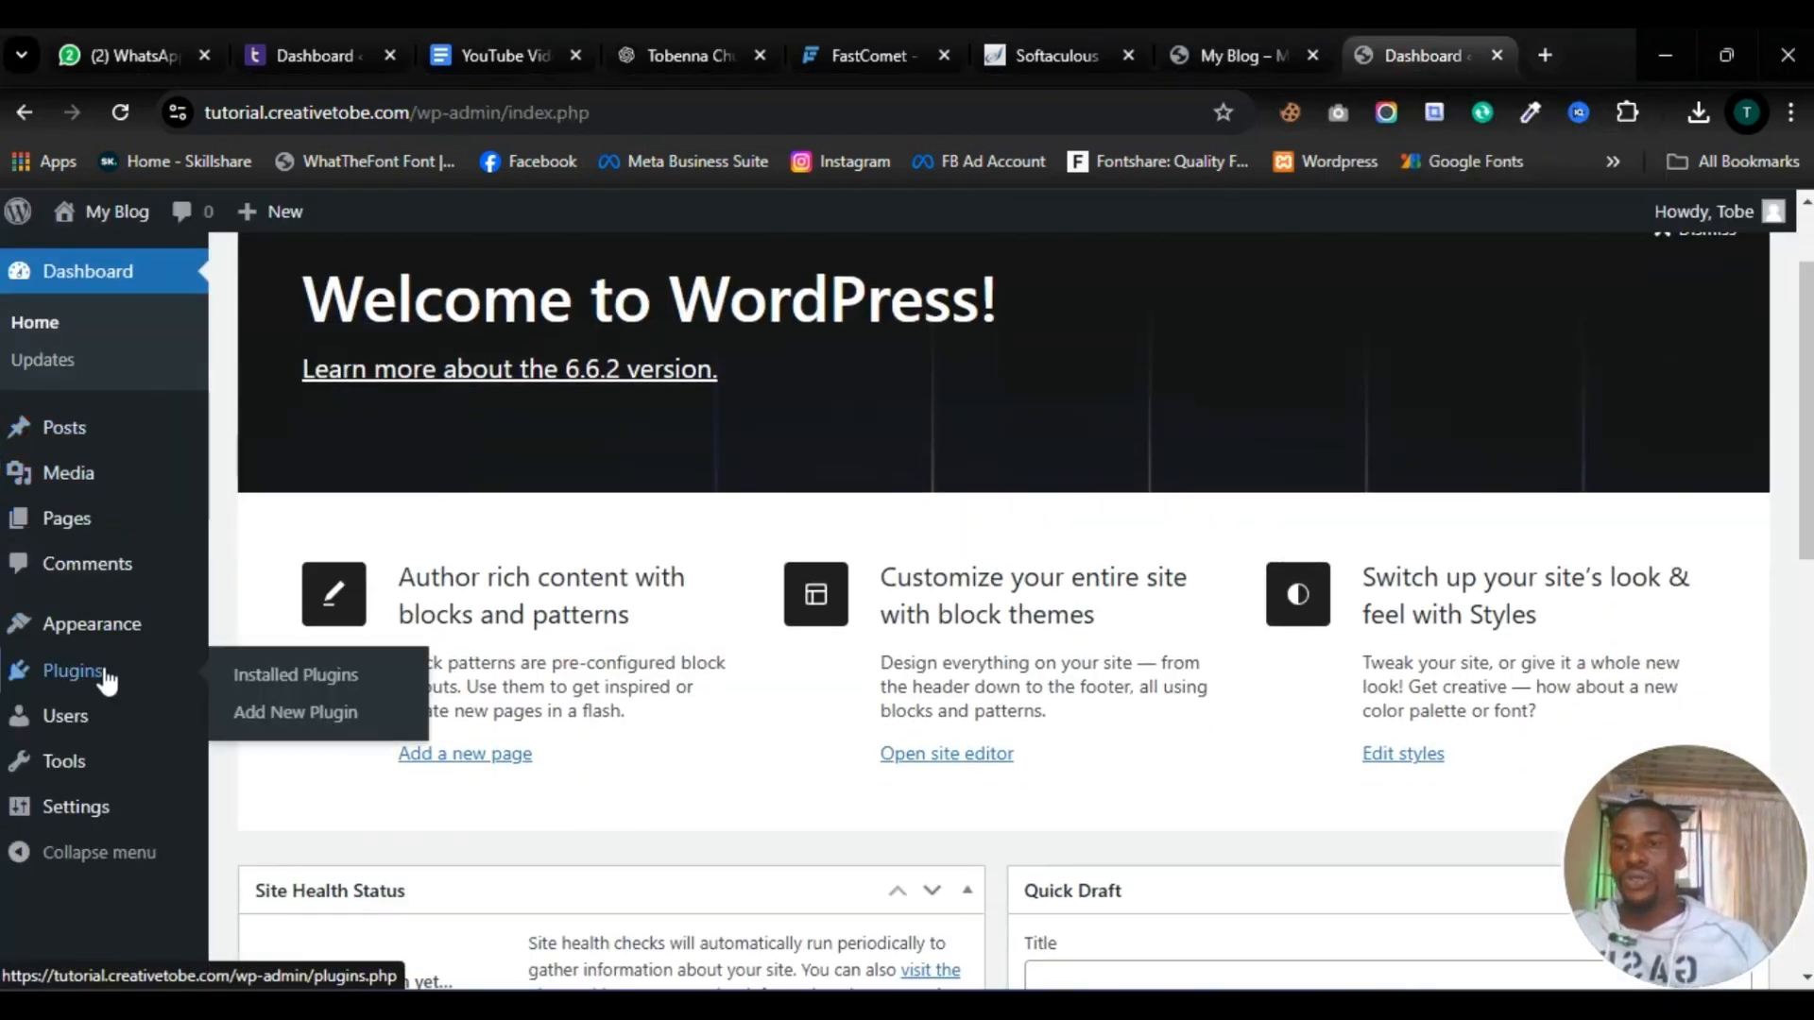
{"action": "left_click", "coordinate": [253, 718]}
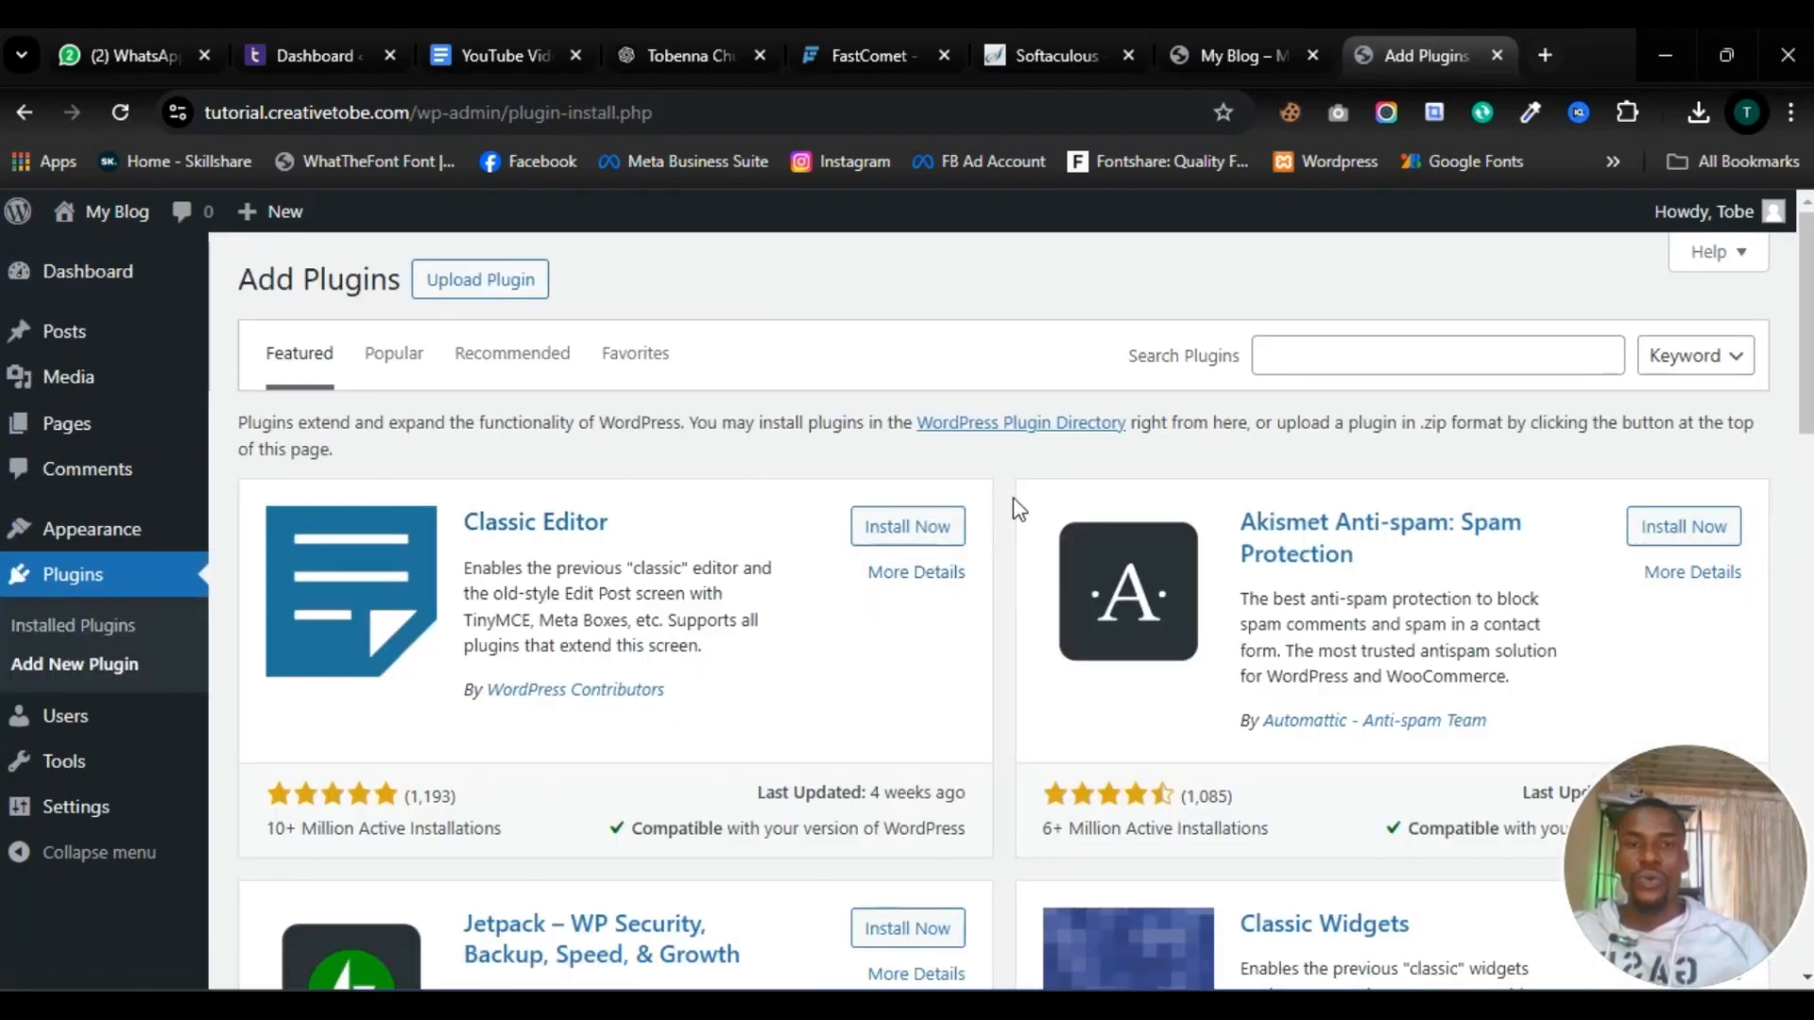
{"action": "scroll", "coordinate": [1130, 446], "scroll_direction": "down", "scroll_amount": 4}
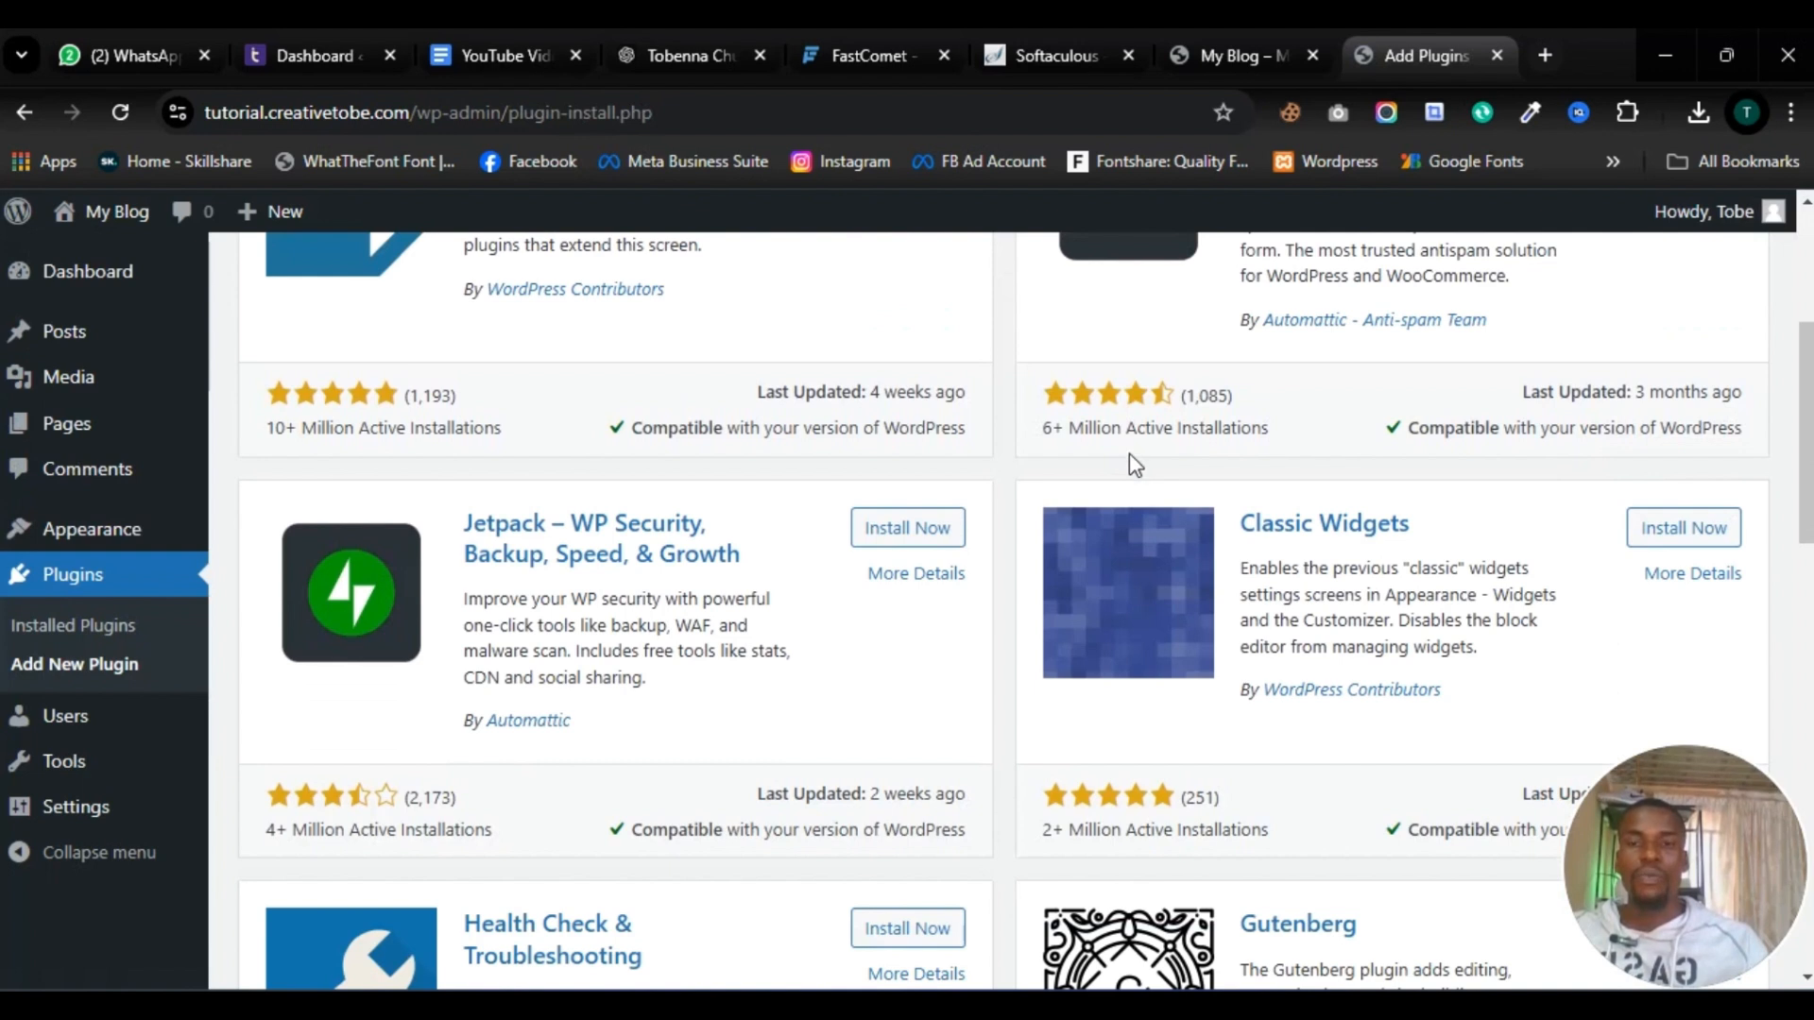
{"action": "scroll", "coordinate": [1130, 451], "scroll_direction": "down", "scroll_amount": 1}
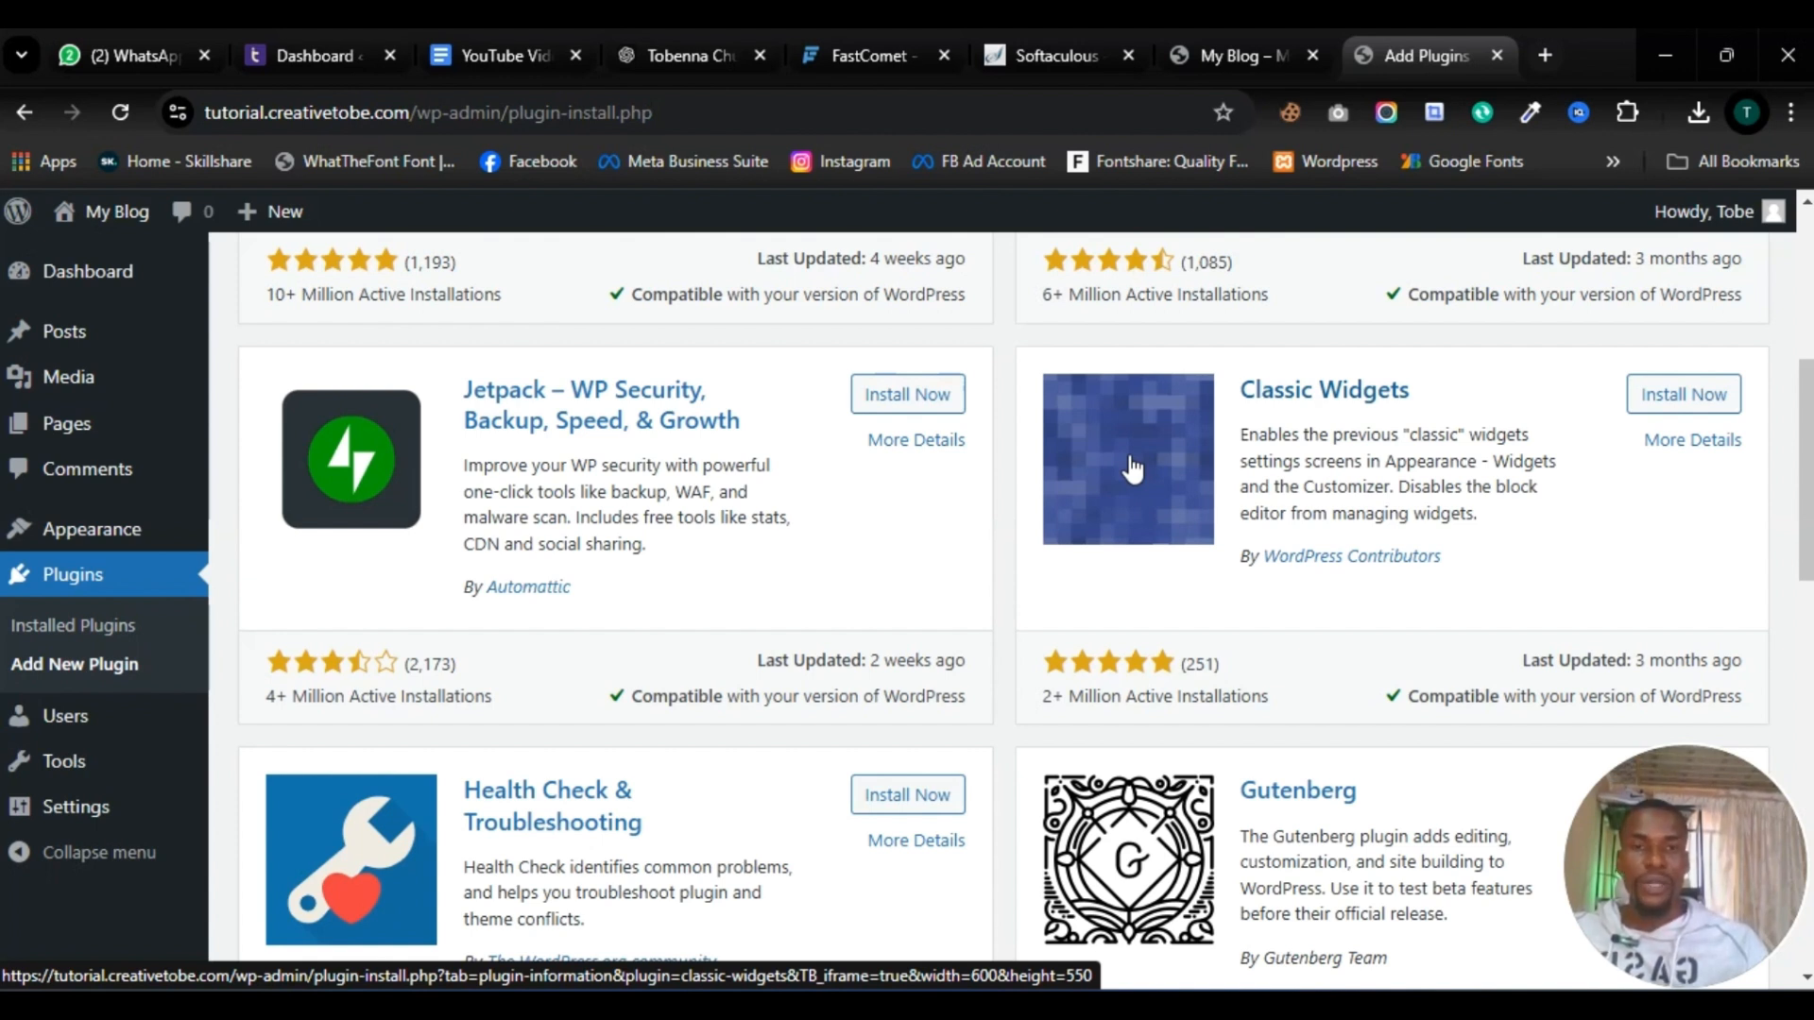
{"action": "scroll", "coordinate": [1132, 469], "scroll_direction": "up", "scroll_amount": 5}
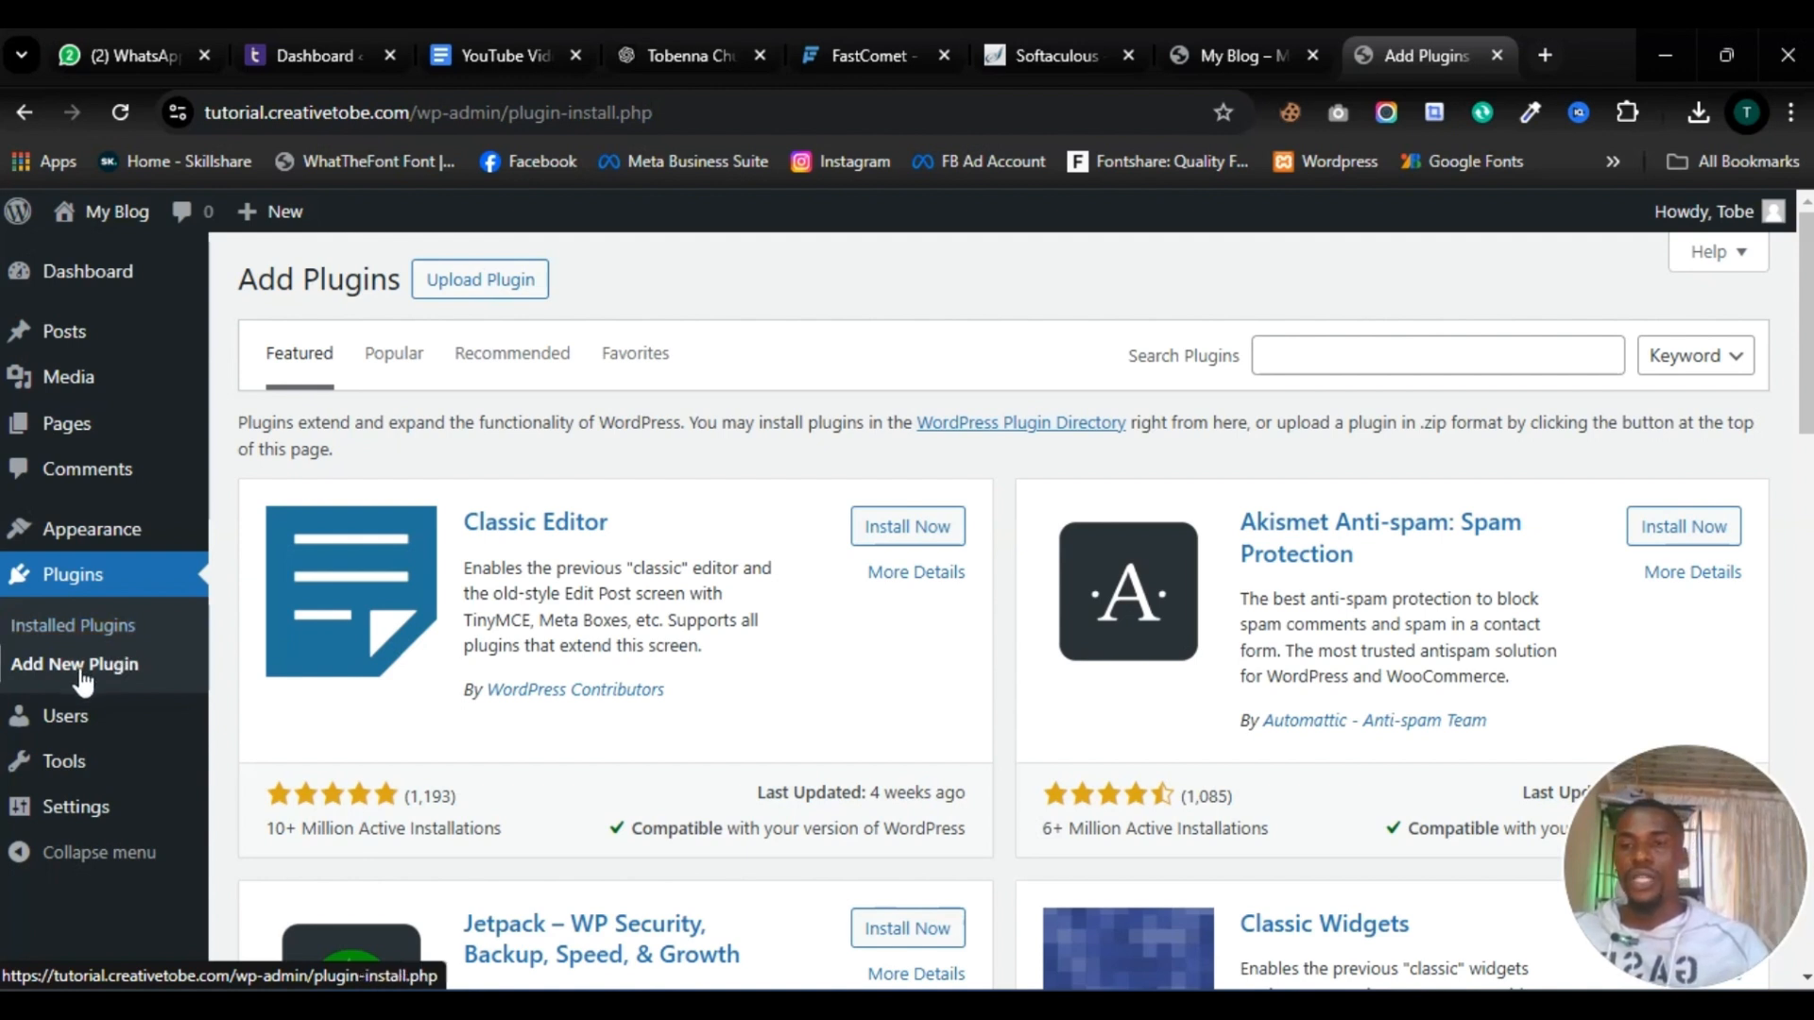
Upload all-in-one-wp-migration-100GB.zip from the Desktop folder as a plugin, and install and activate it
{"action": "left_click", "coordinate": [473, 283]}
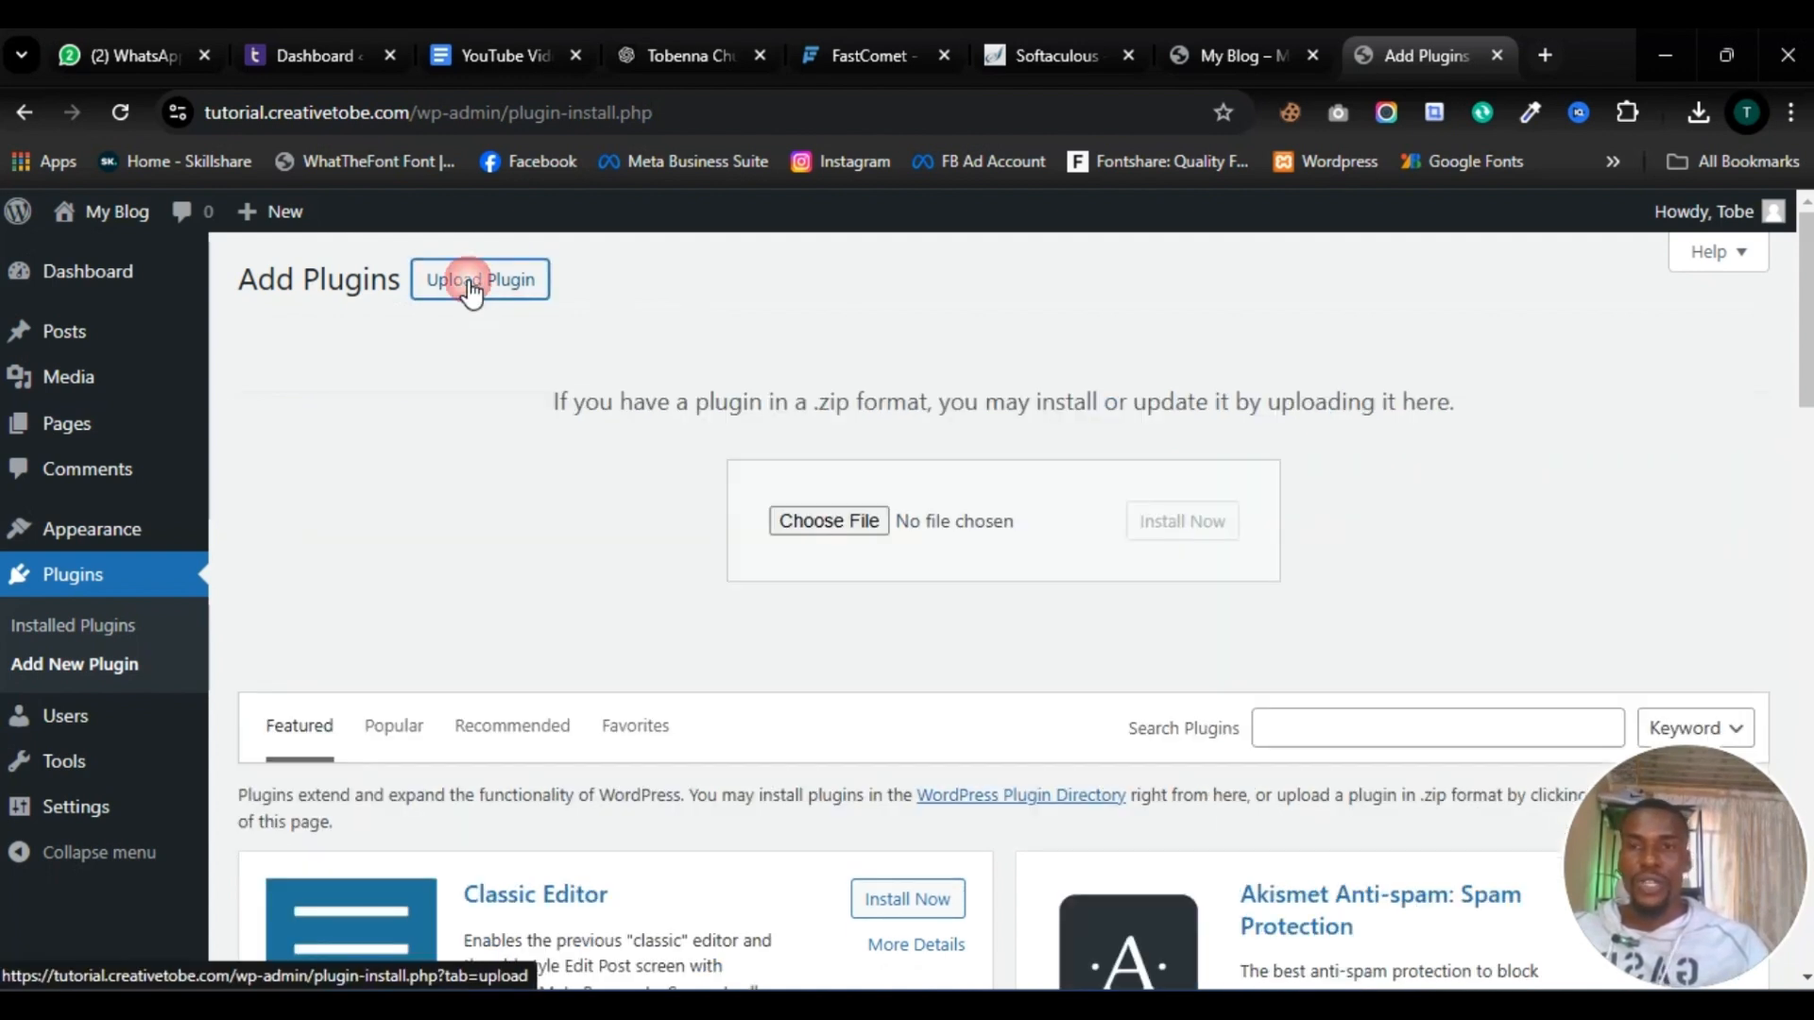
{"action": "left_click", "coordinate": [839, 526]}
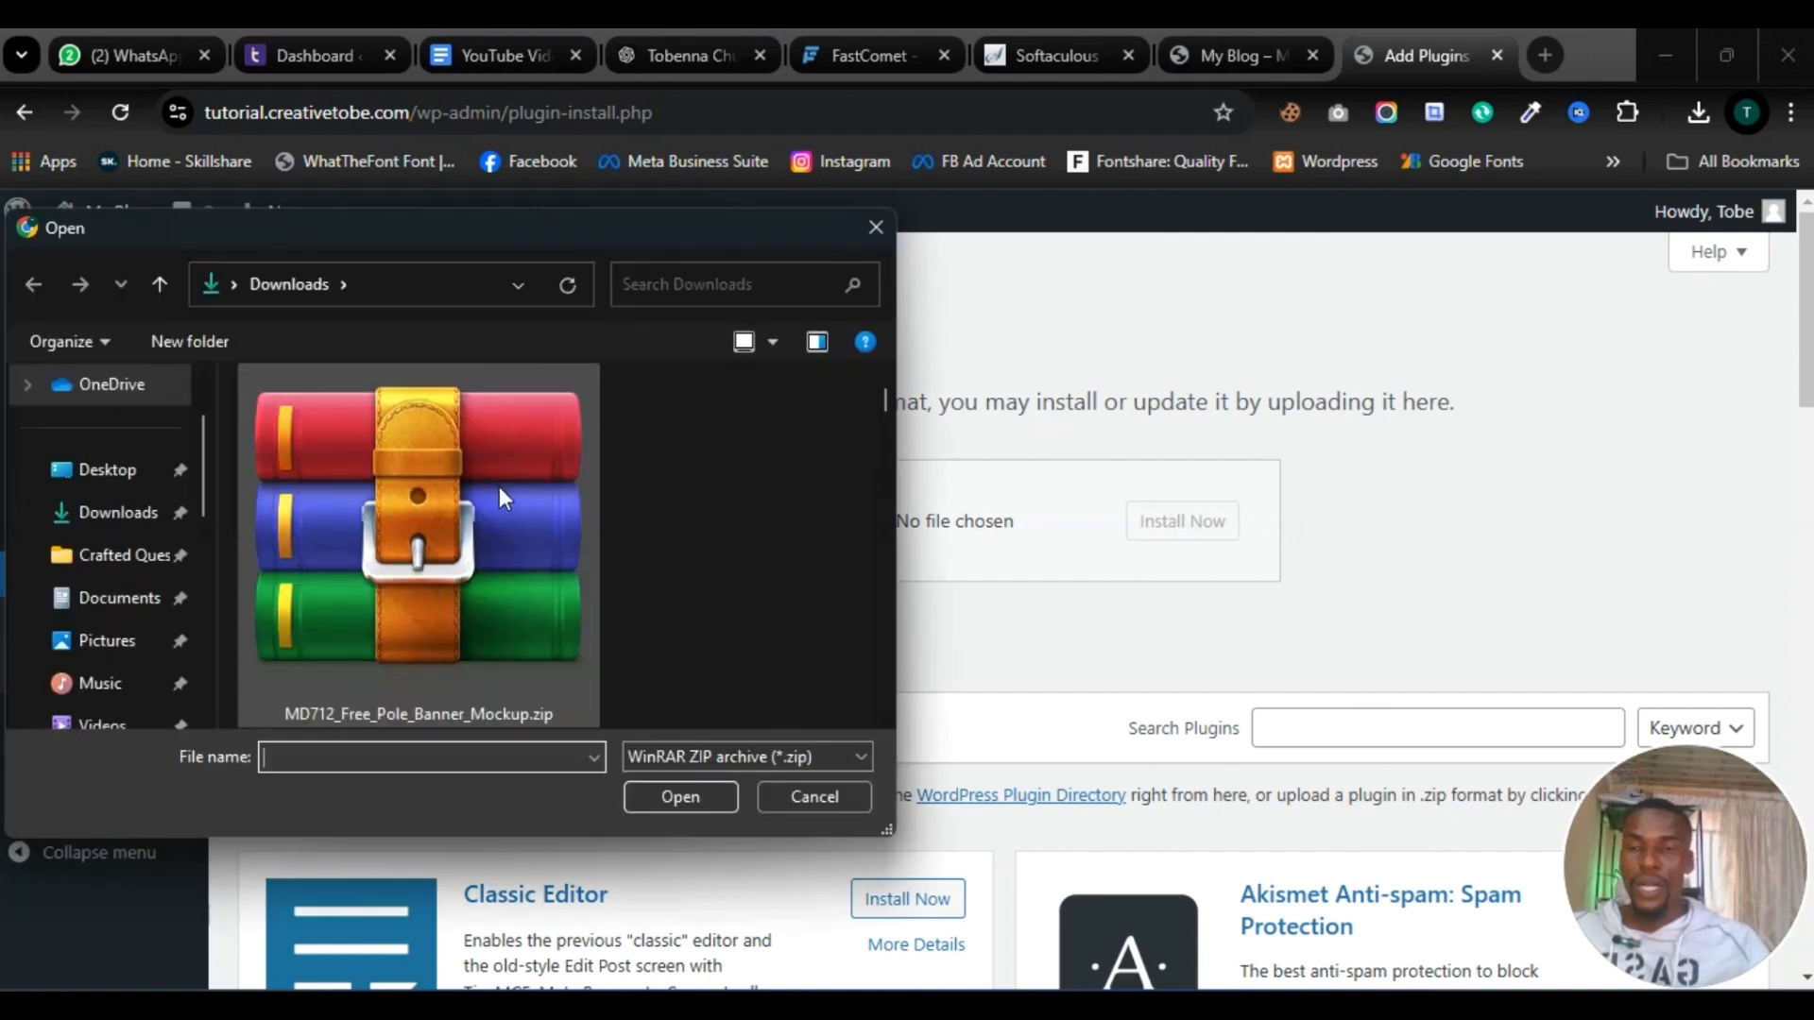
{"action": "left_click", "coordinate": [120, 484]}
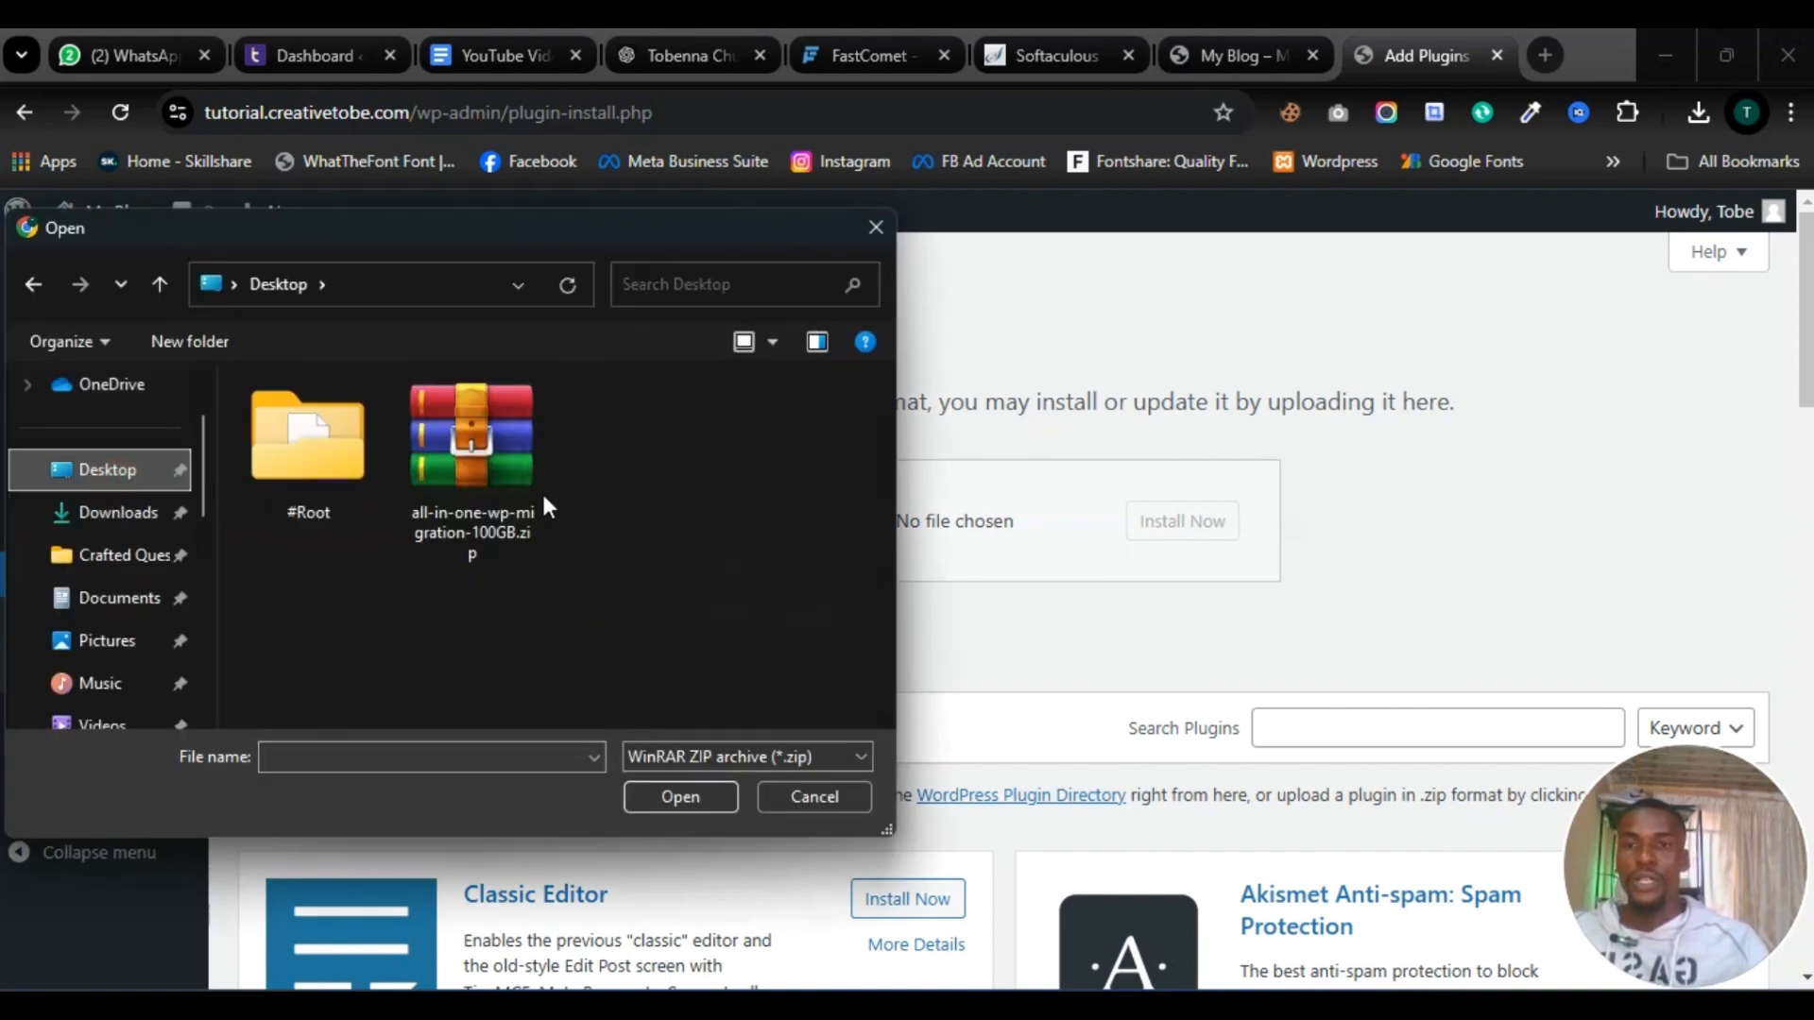
{"action": "left_click", "coordinate": [506, 541]}
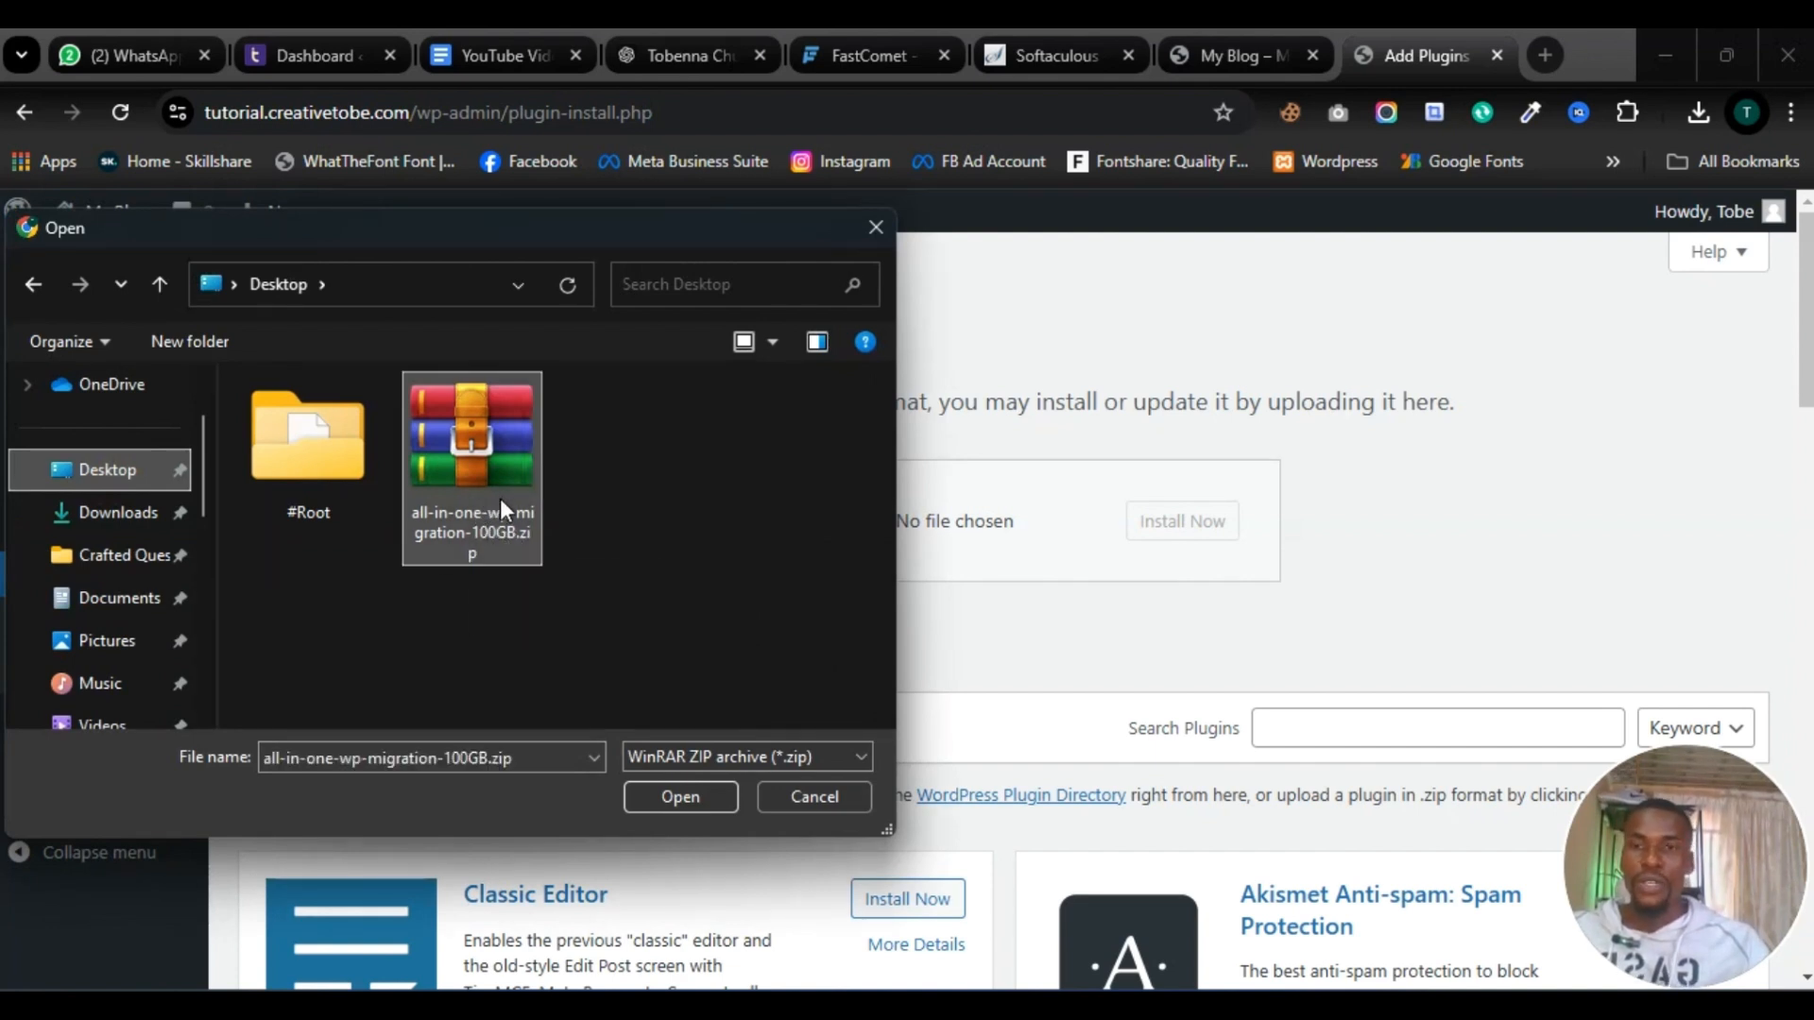
{"action": "left_click", "coordinate": [666, 794]}
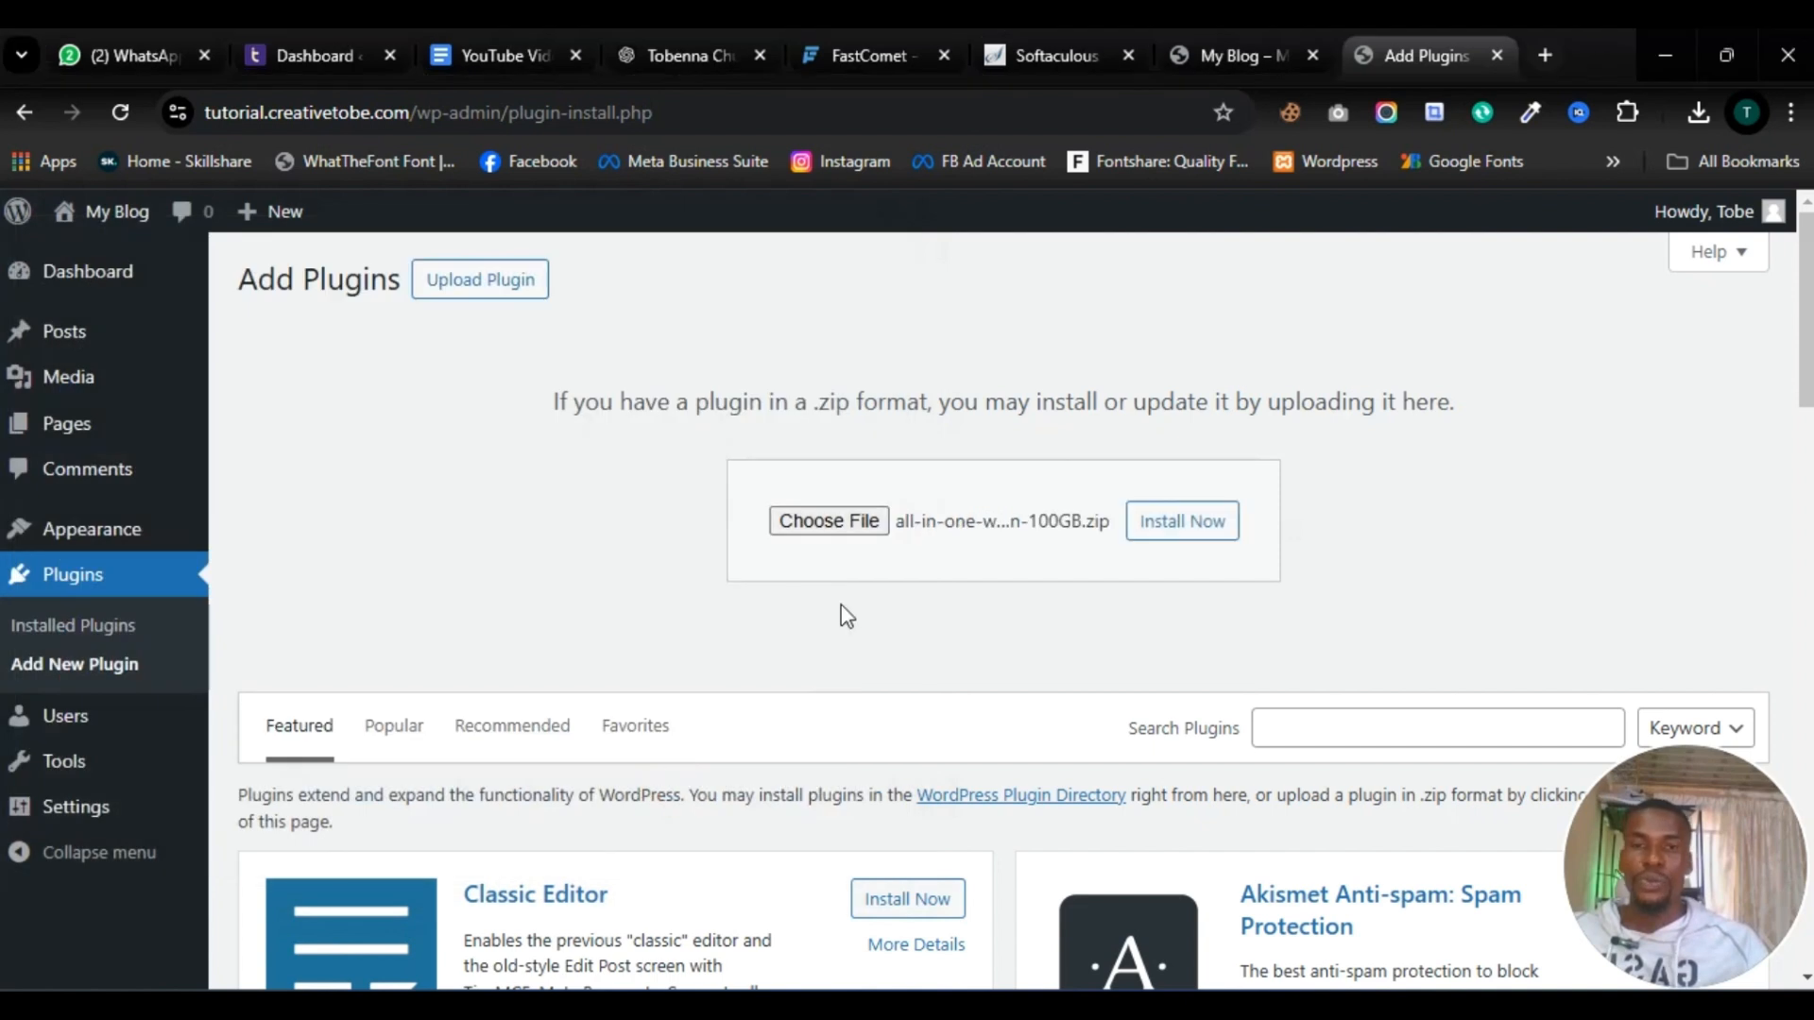
{"action": "left_click", "coordinate": [1176, 529]}
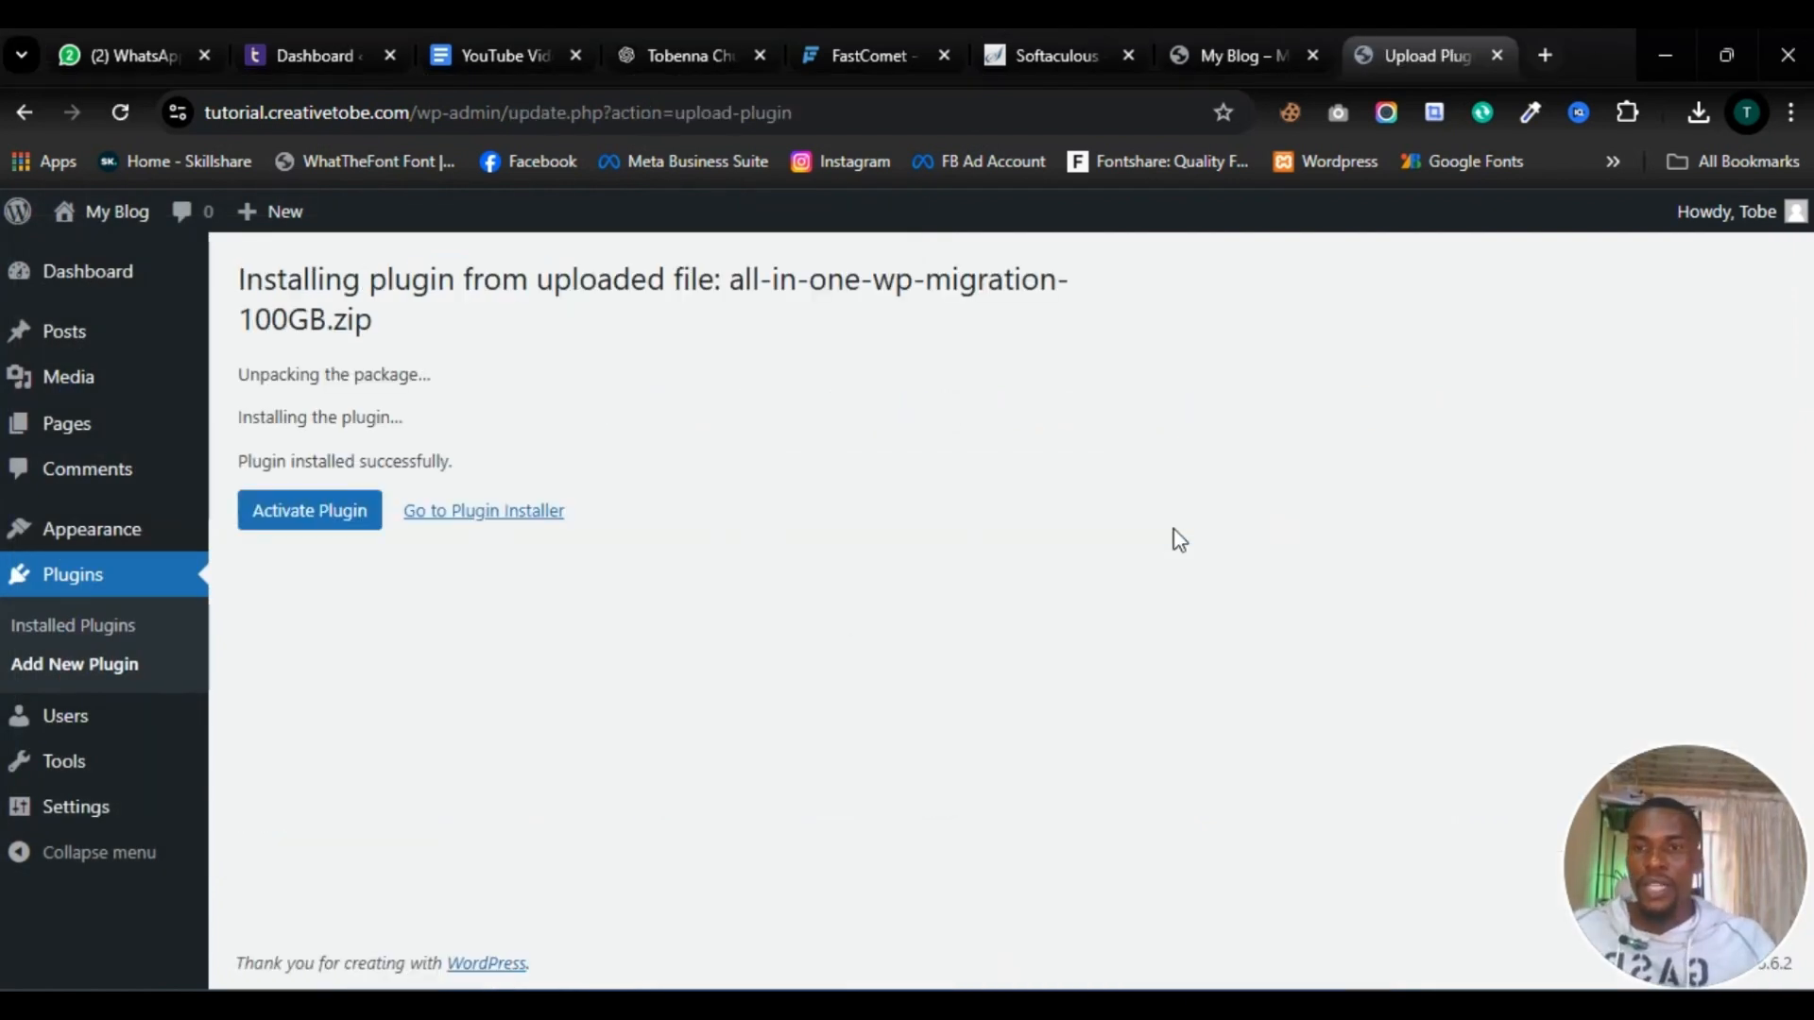
{"action": "left_click", "coordinate": [347, 532]}
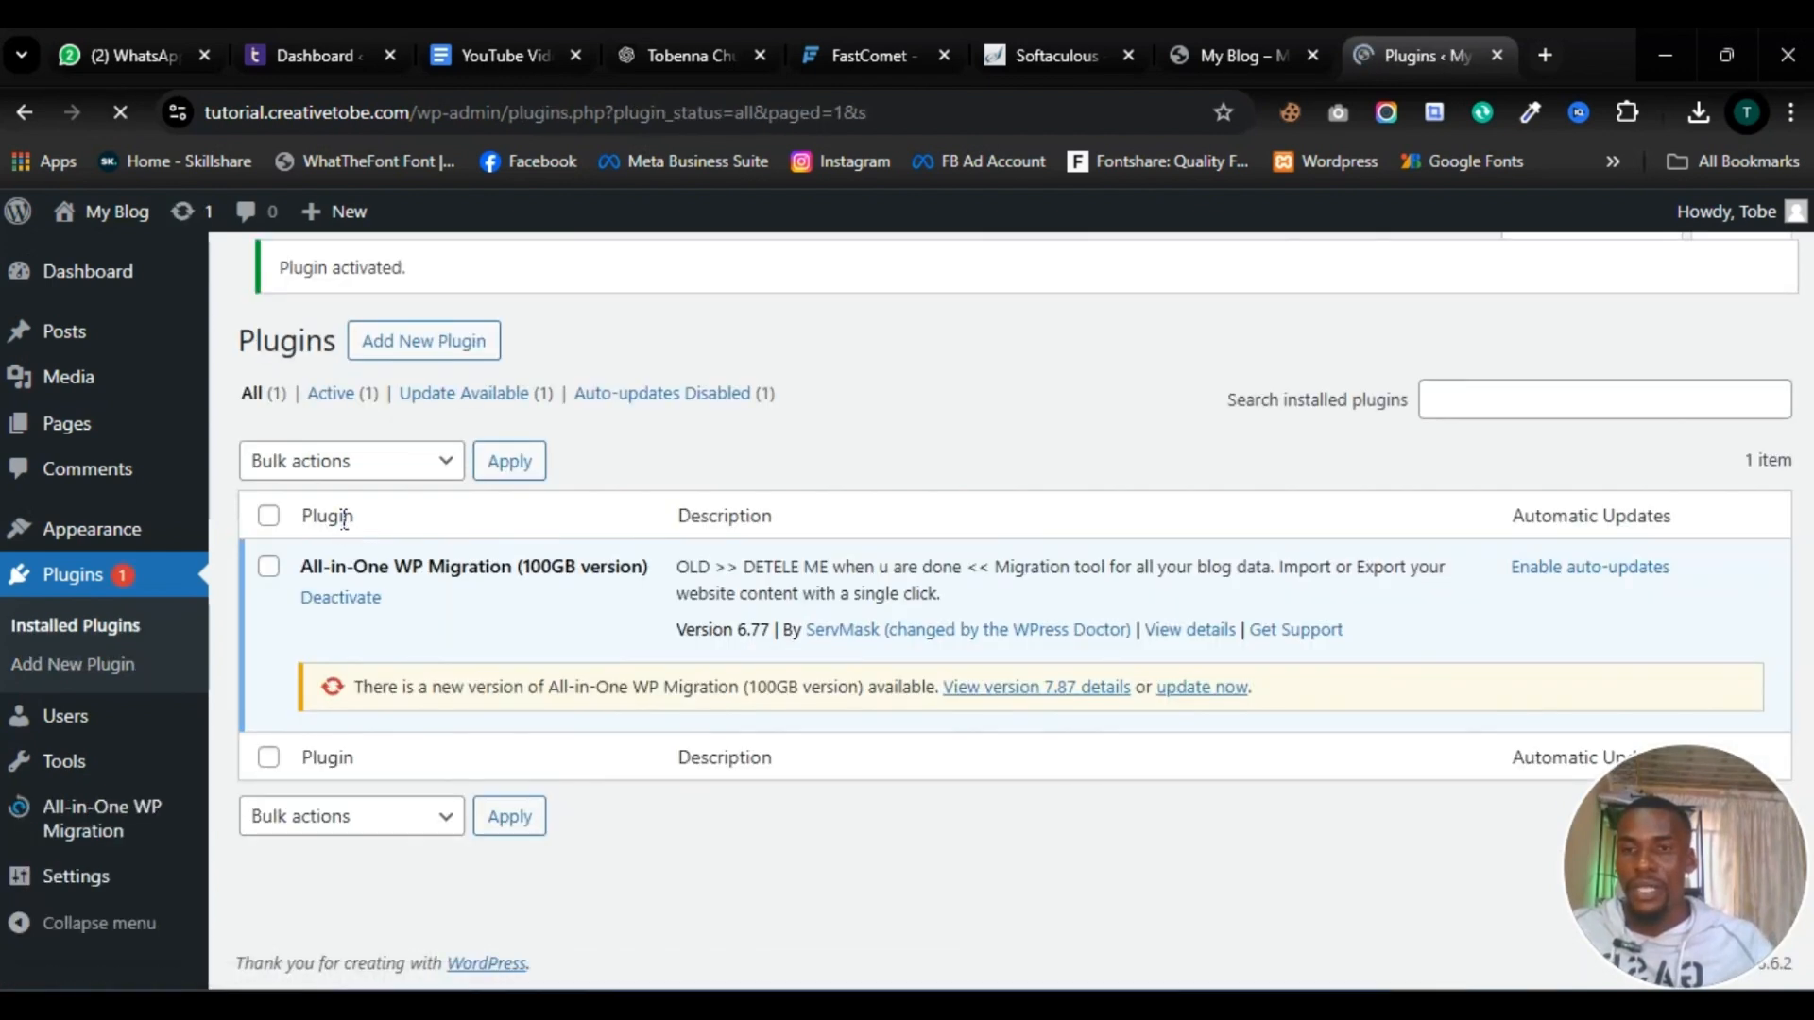
{"action": "mouse_move", "coordinate": [137, 827]}
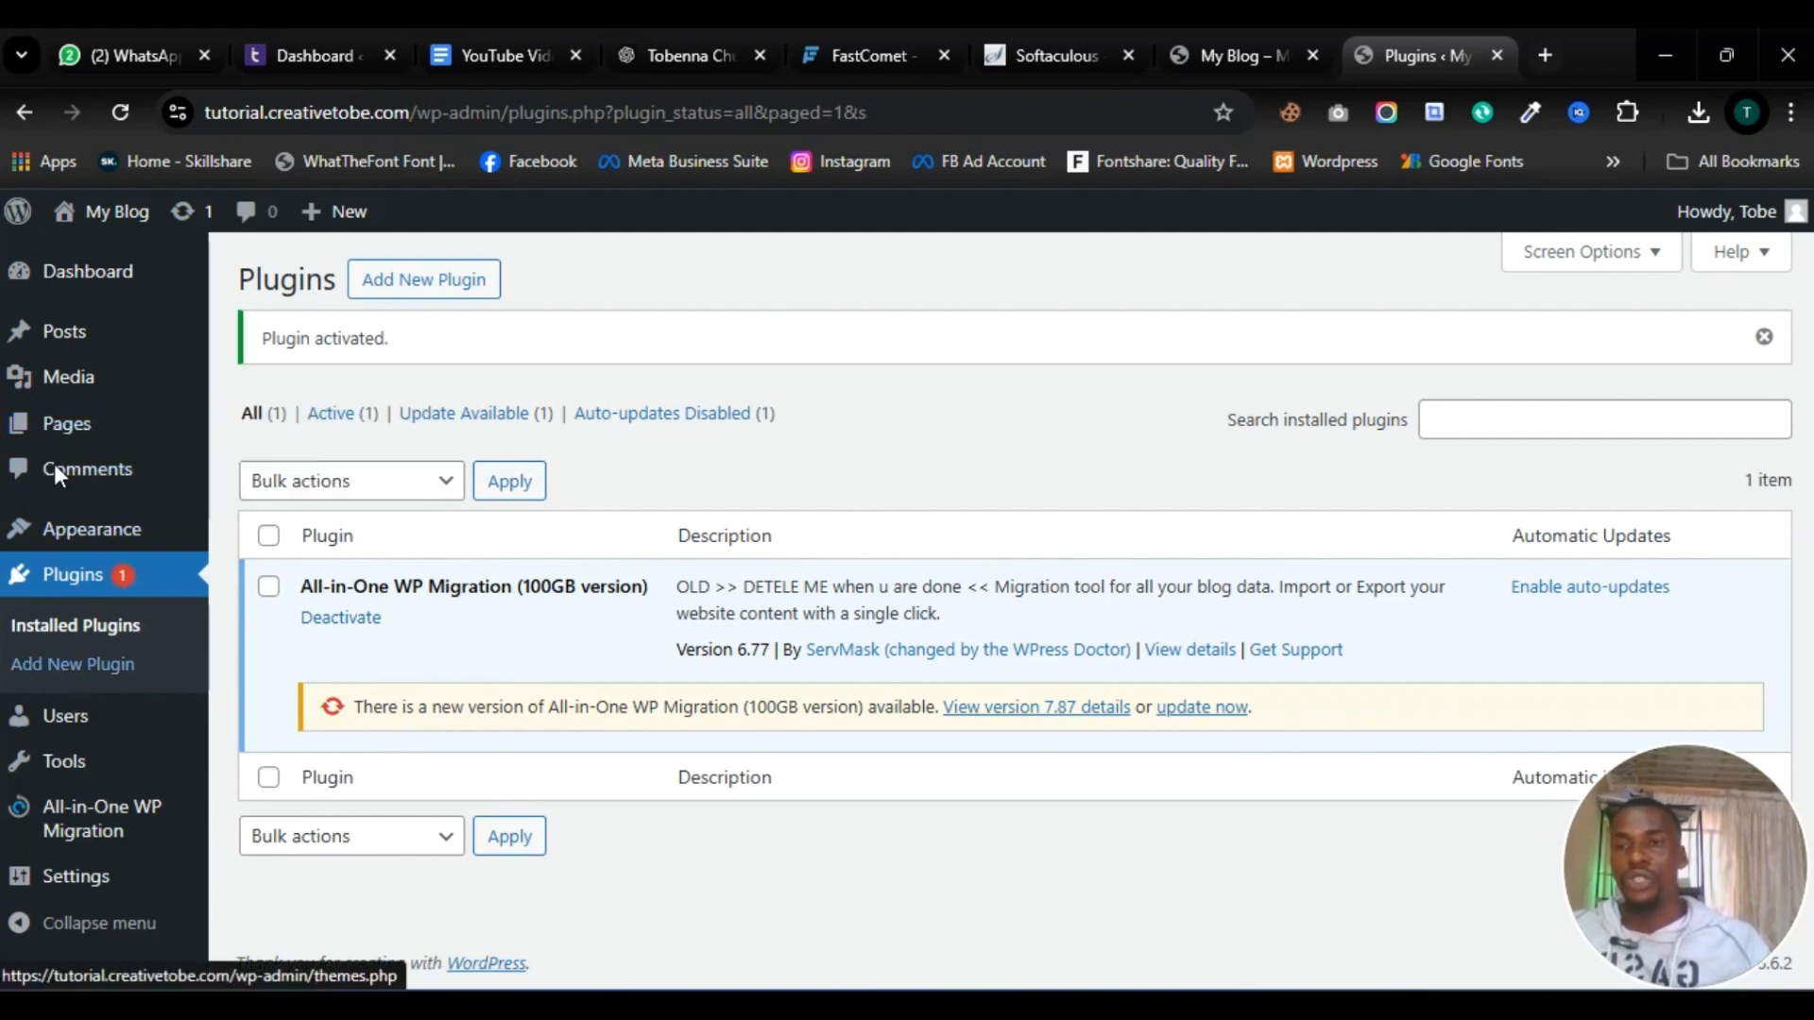
Try to import the creativetobe.com .wpress backup from the Downloads folder through All-in-One WP Migration's import page
{"action": "mouse_move", "coordinate": [74, 352]}
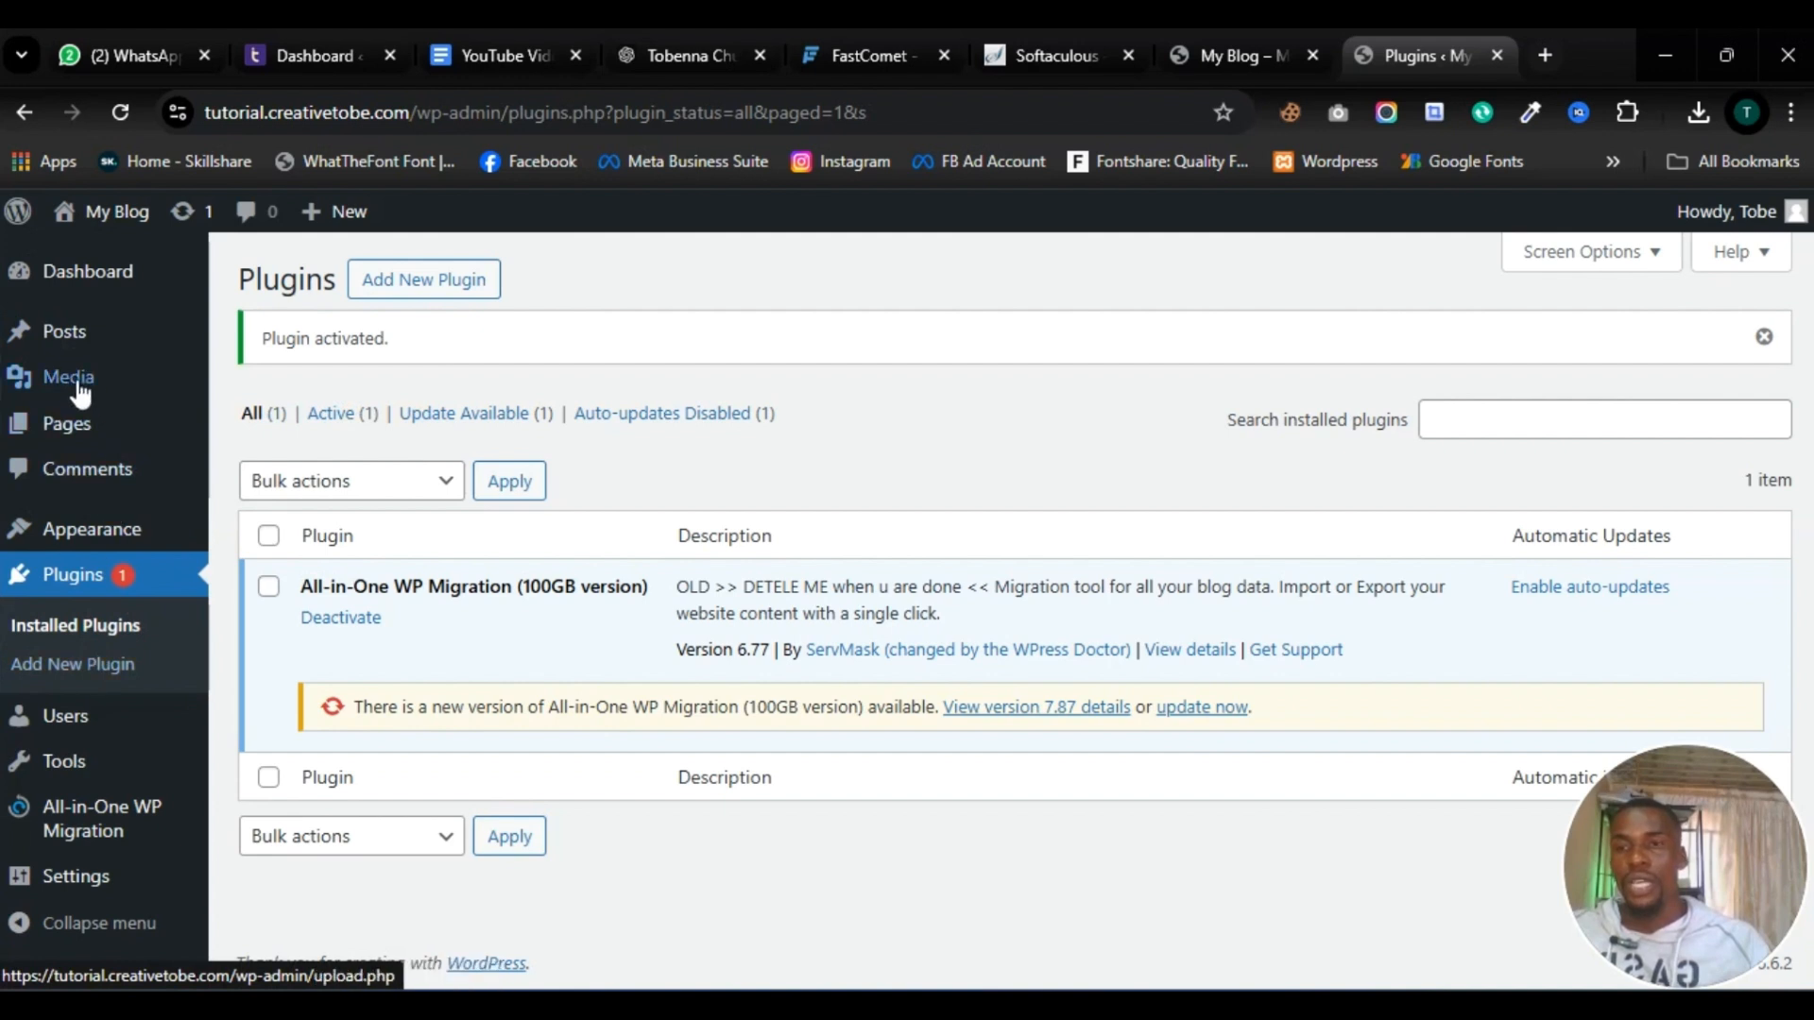
{"action": "mouse_move", "coordinate": [102, 397]}
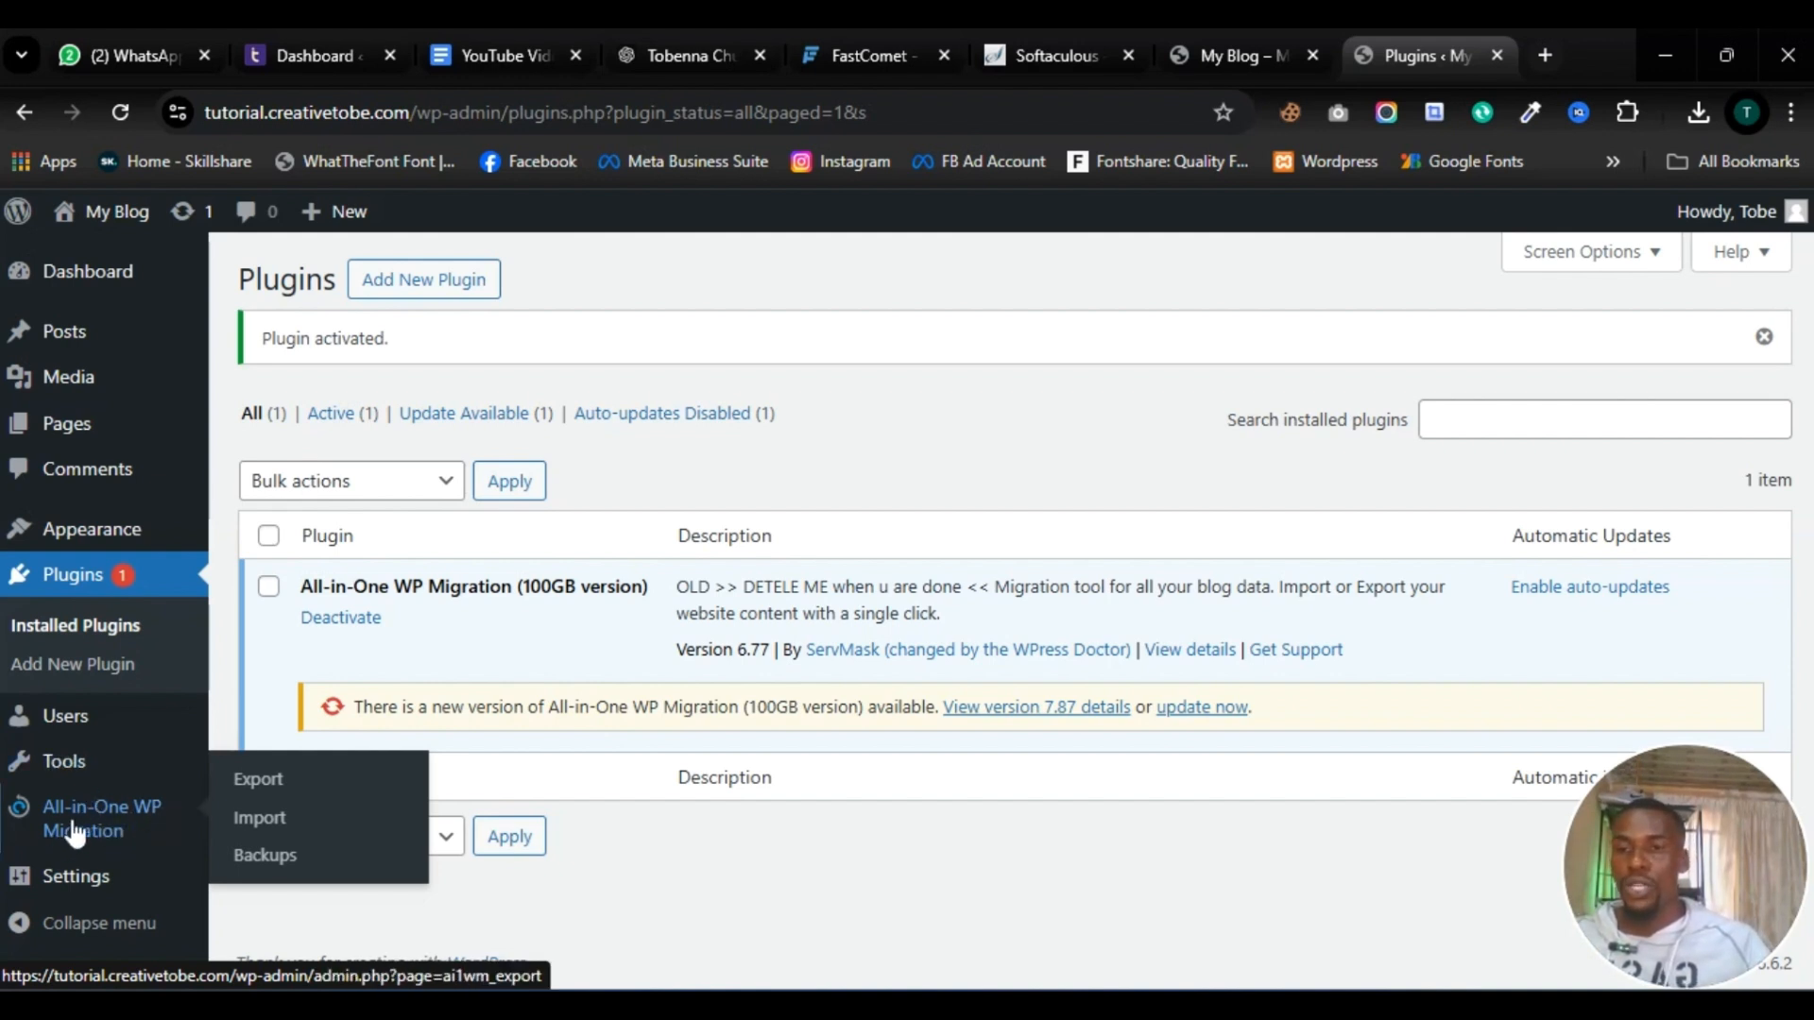
{"action": "left_click", "coordinate": [268, 824]}
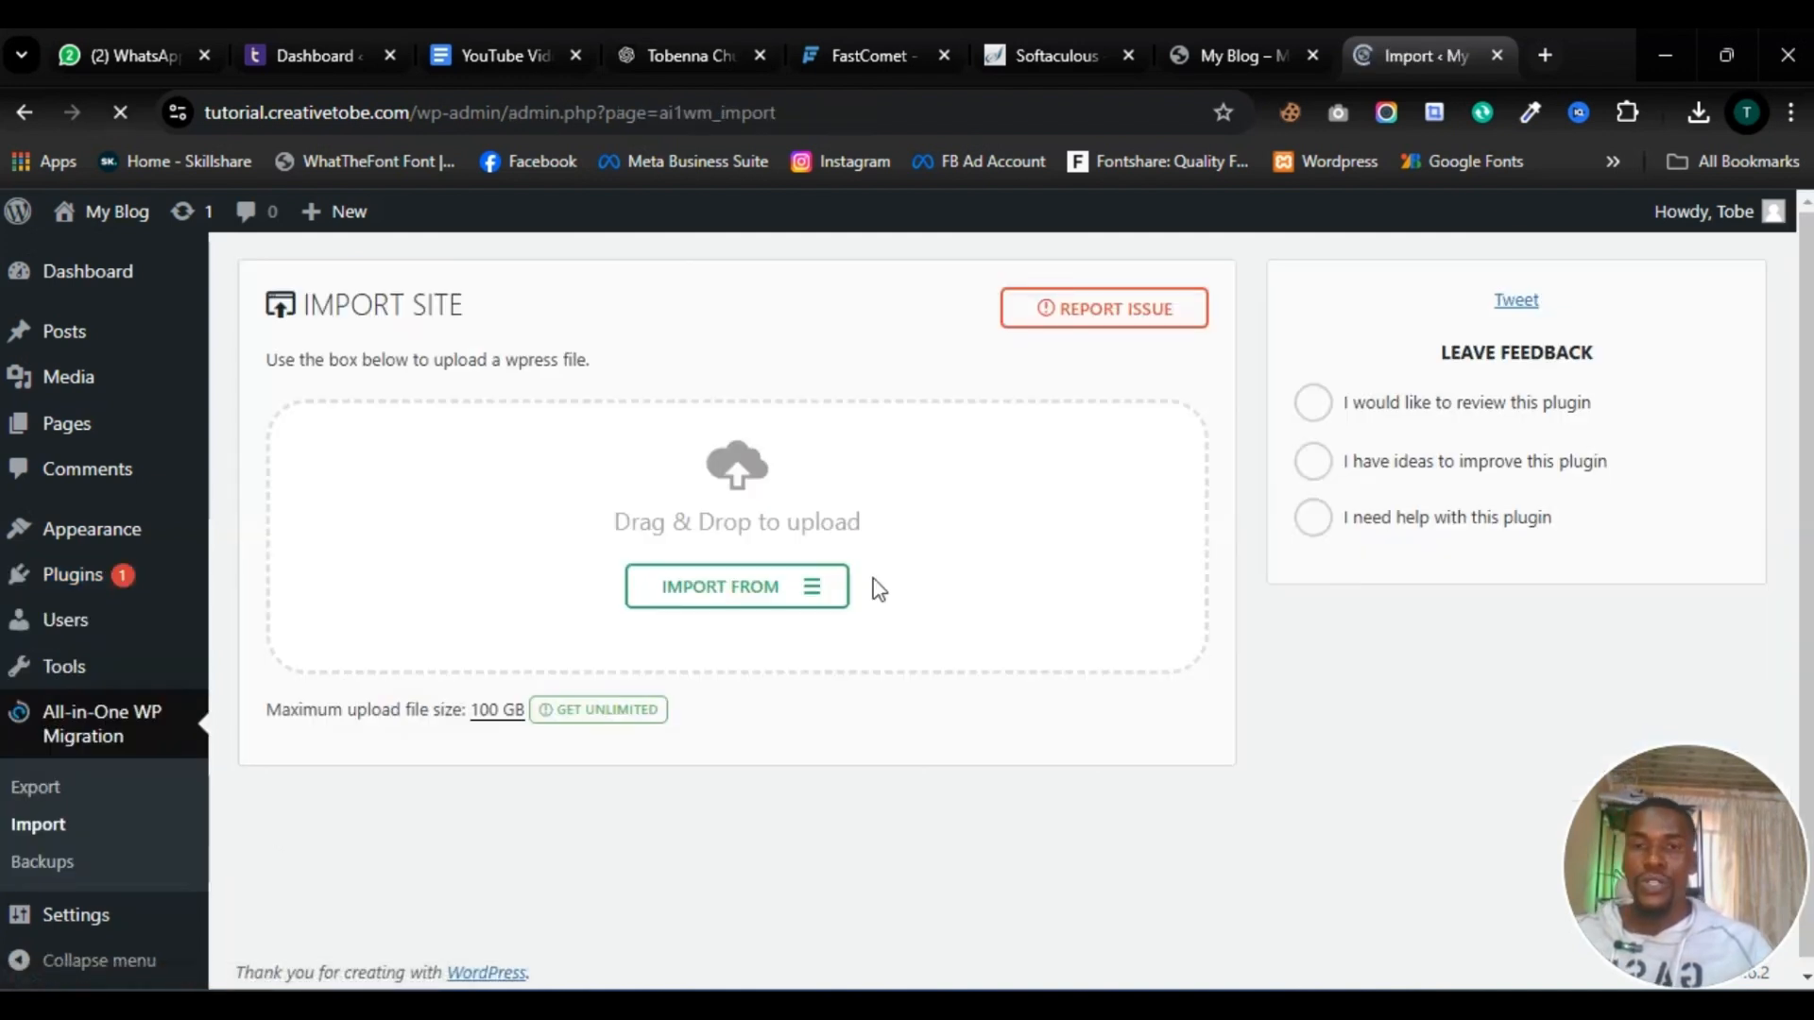
{"action": "left_click", "coordinate": [812, 597]}
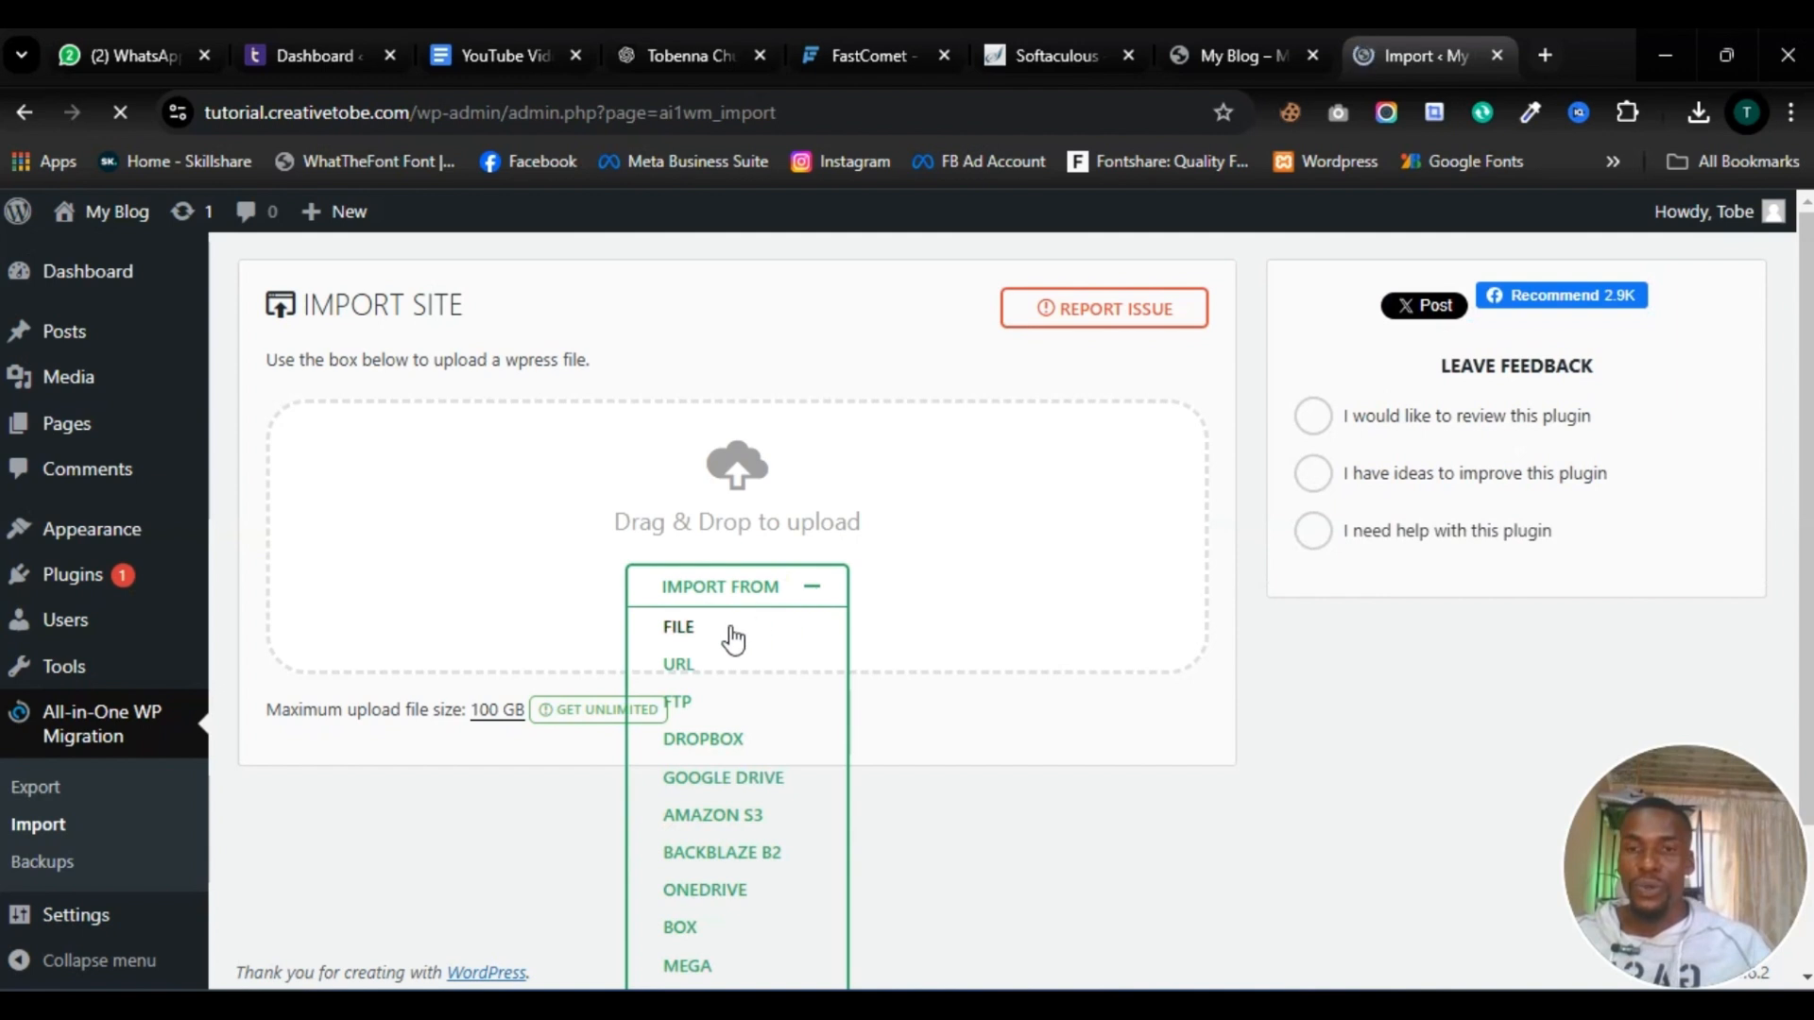
{"action": "left_click", "coordinate": [695, 635]}
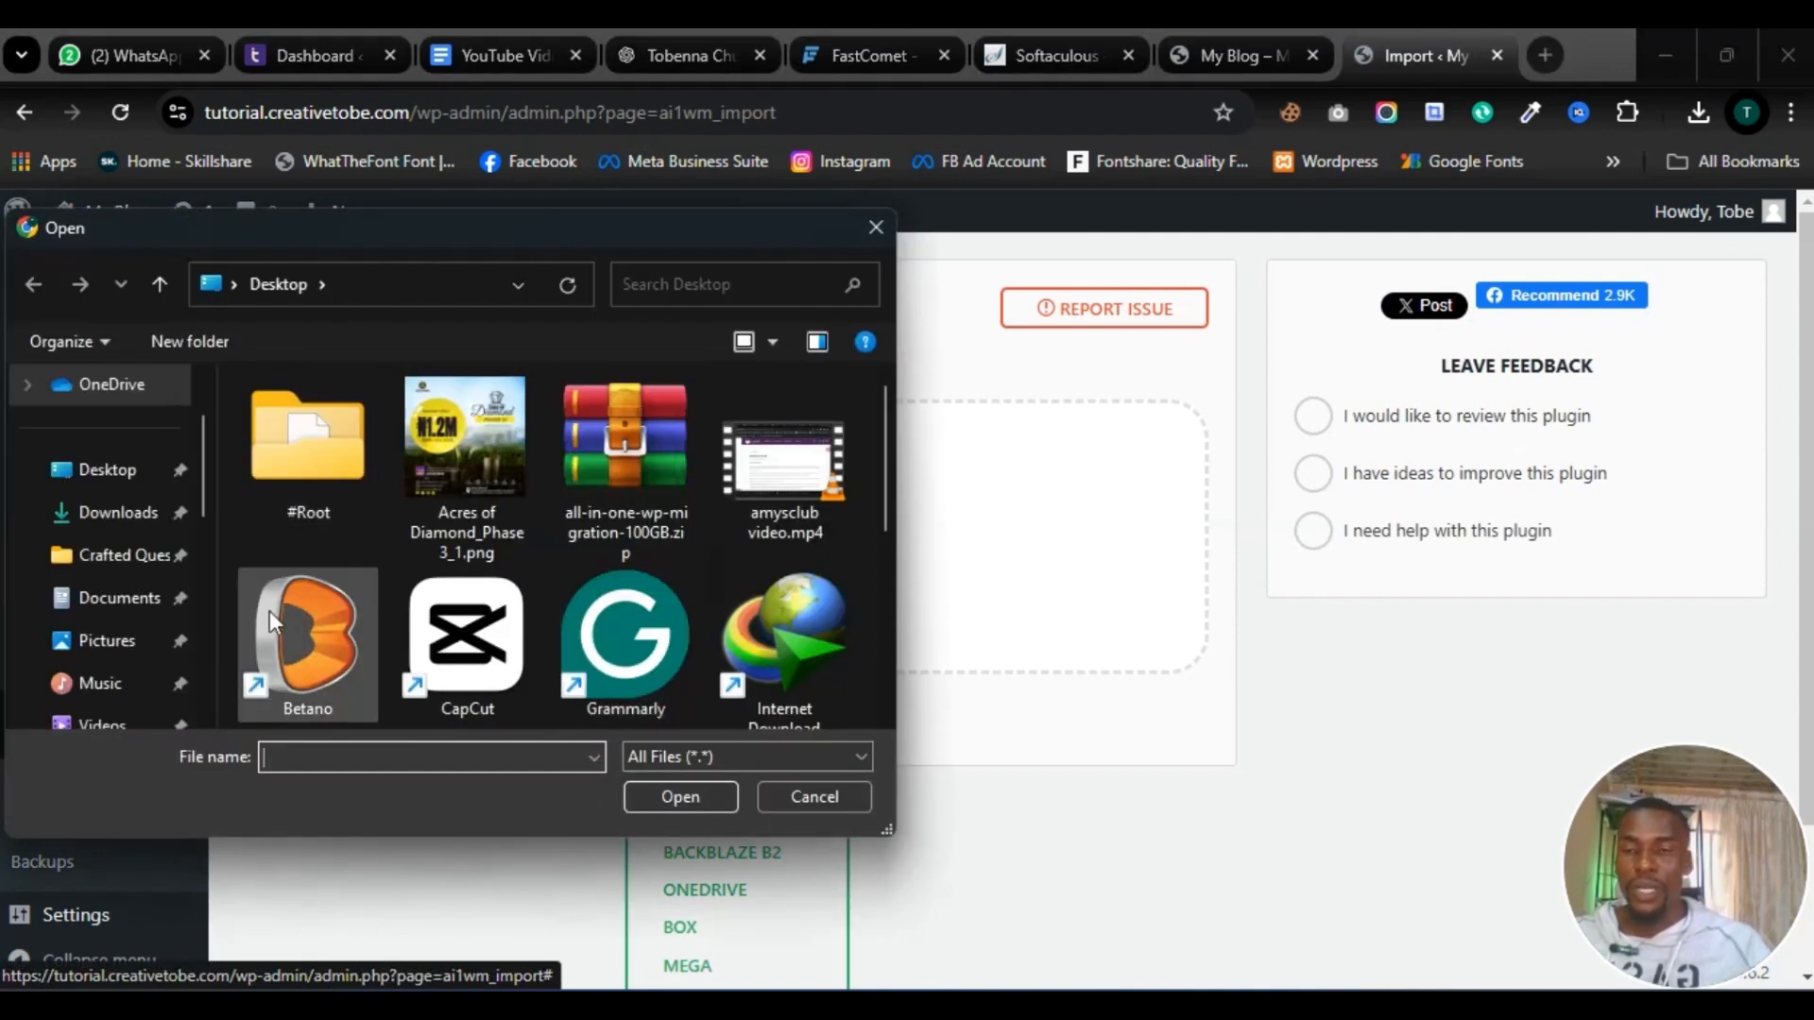
{"action": "scroll", "coordinate": [189, 553], "scroll_direction": "down", "scroll_amount": 2}
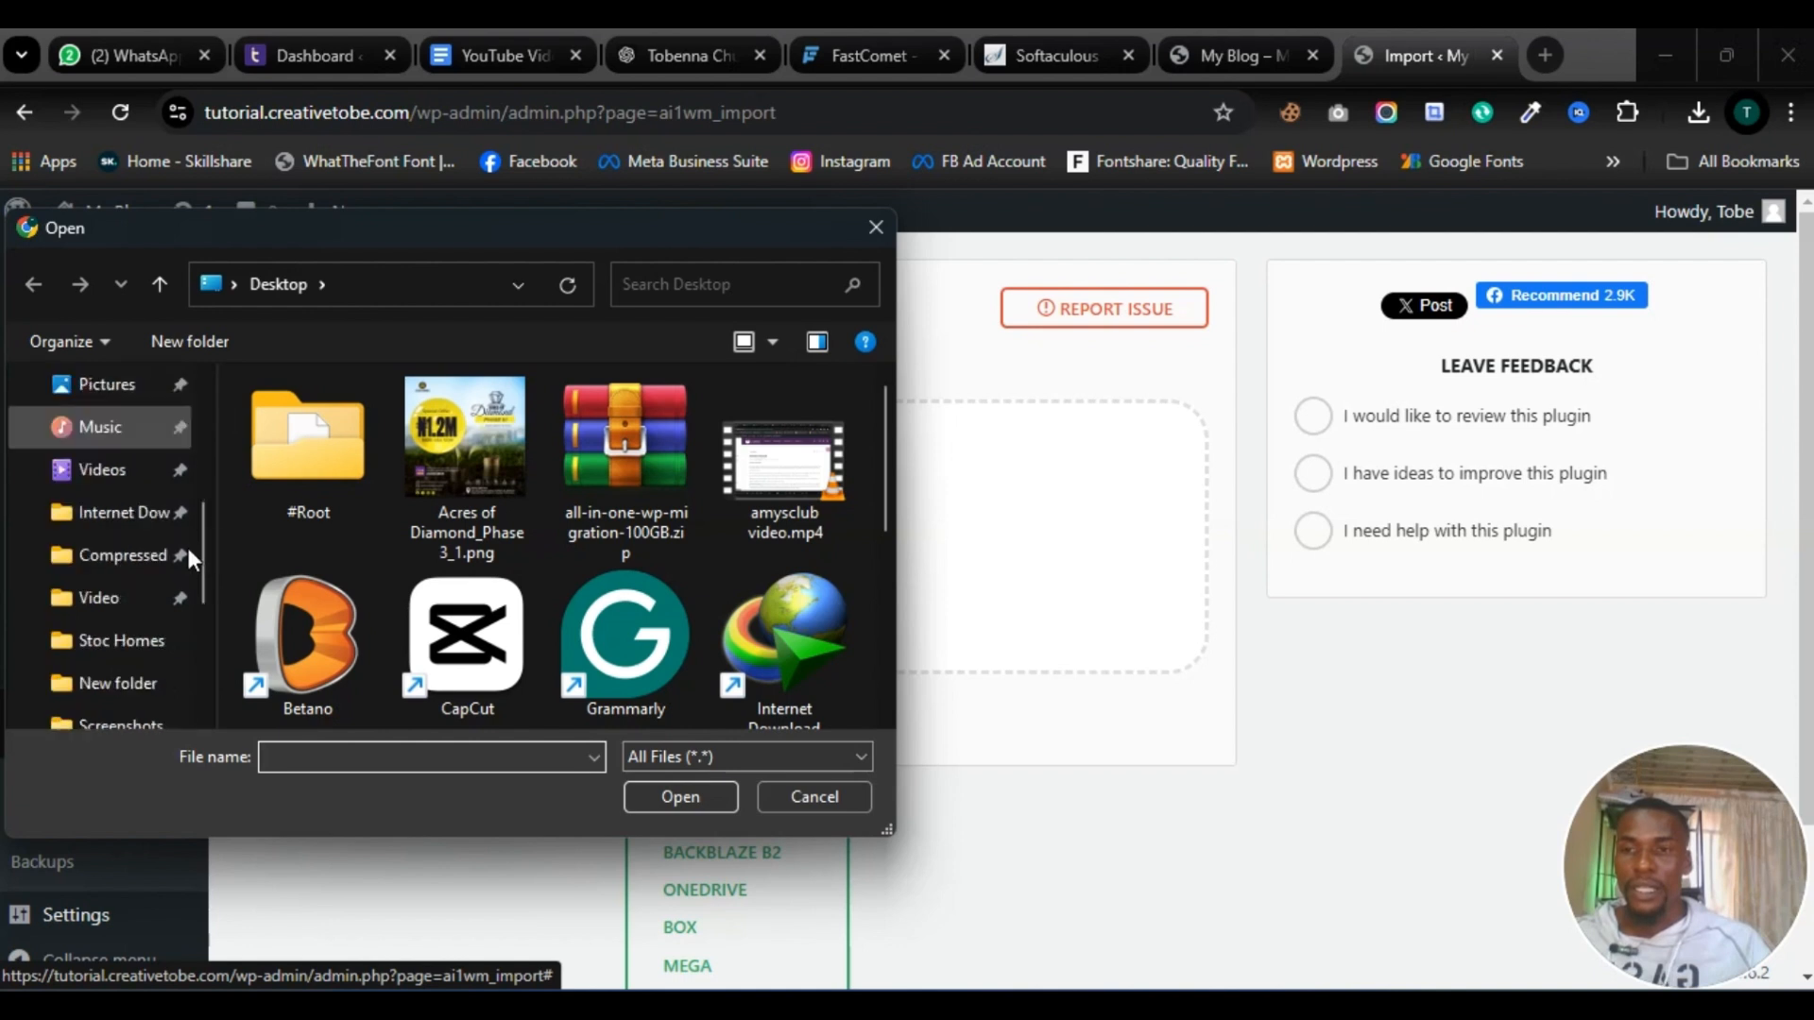
{"action": "scroll", "coordinate": [142, 482], "scroll_direction": "up", "scroll_amount": 3}
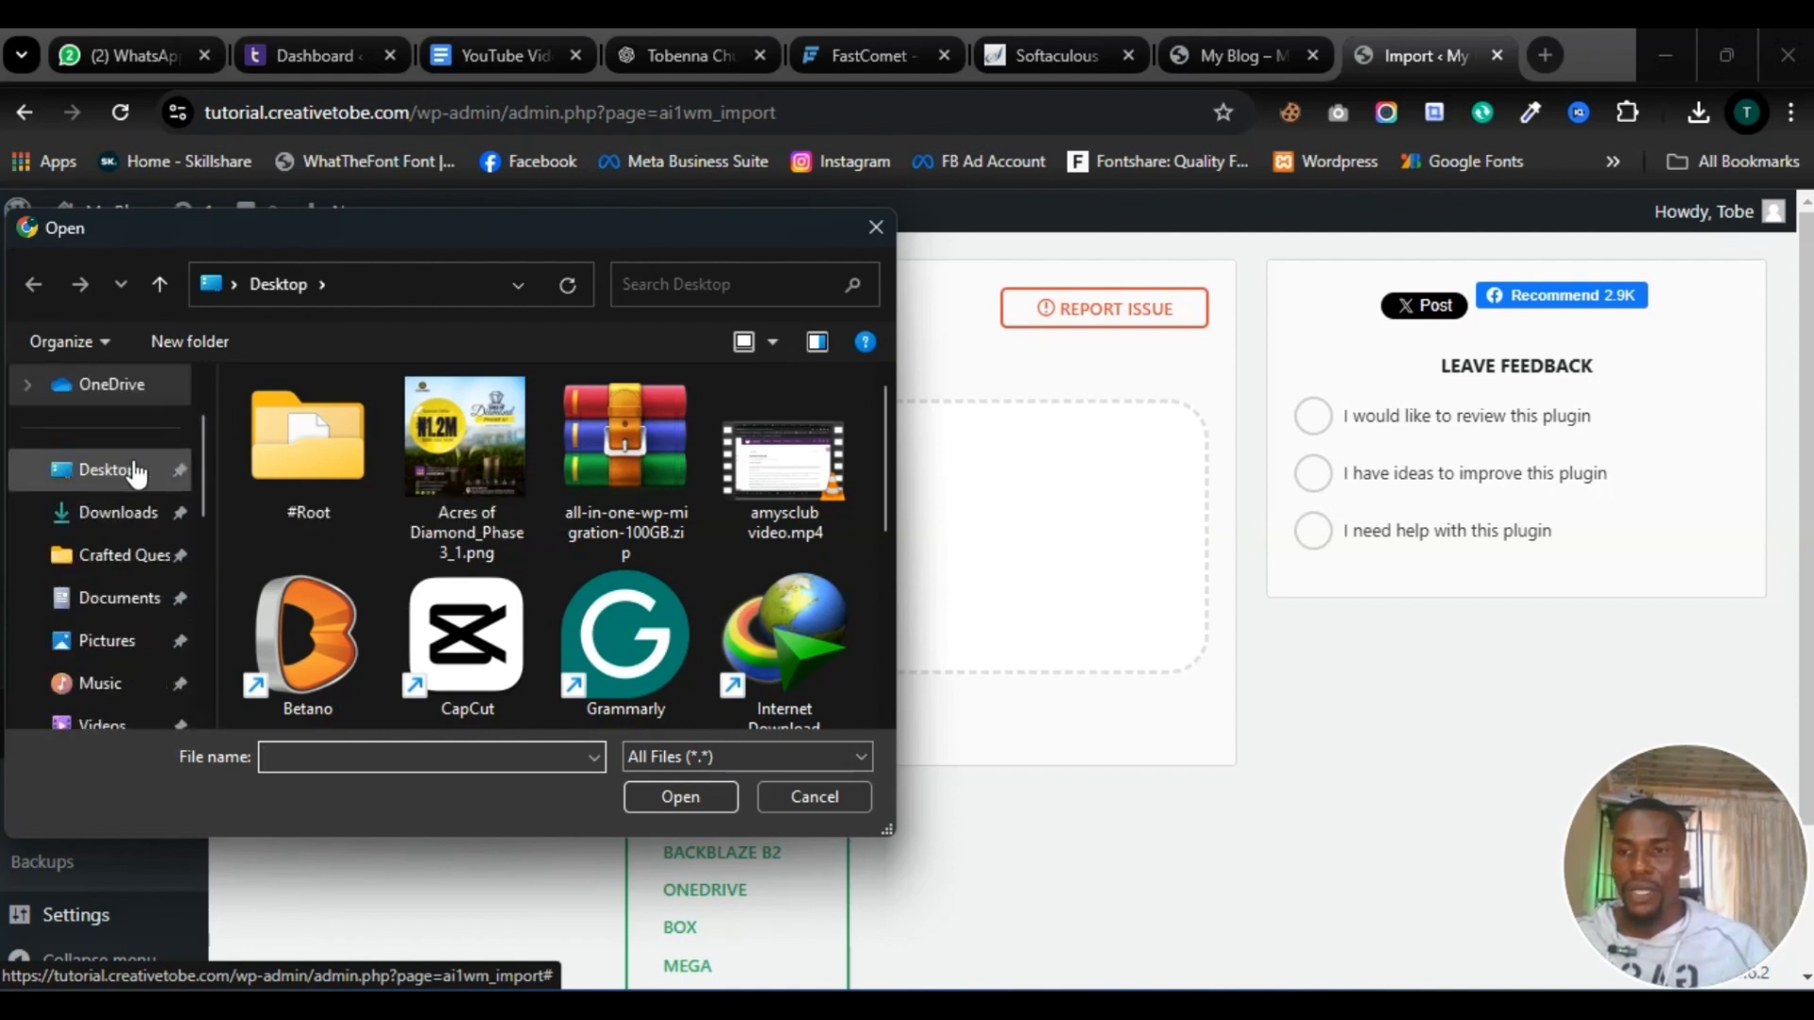
{"action": "left_click", "coordinate": [119, 515]}
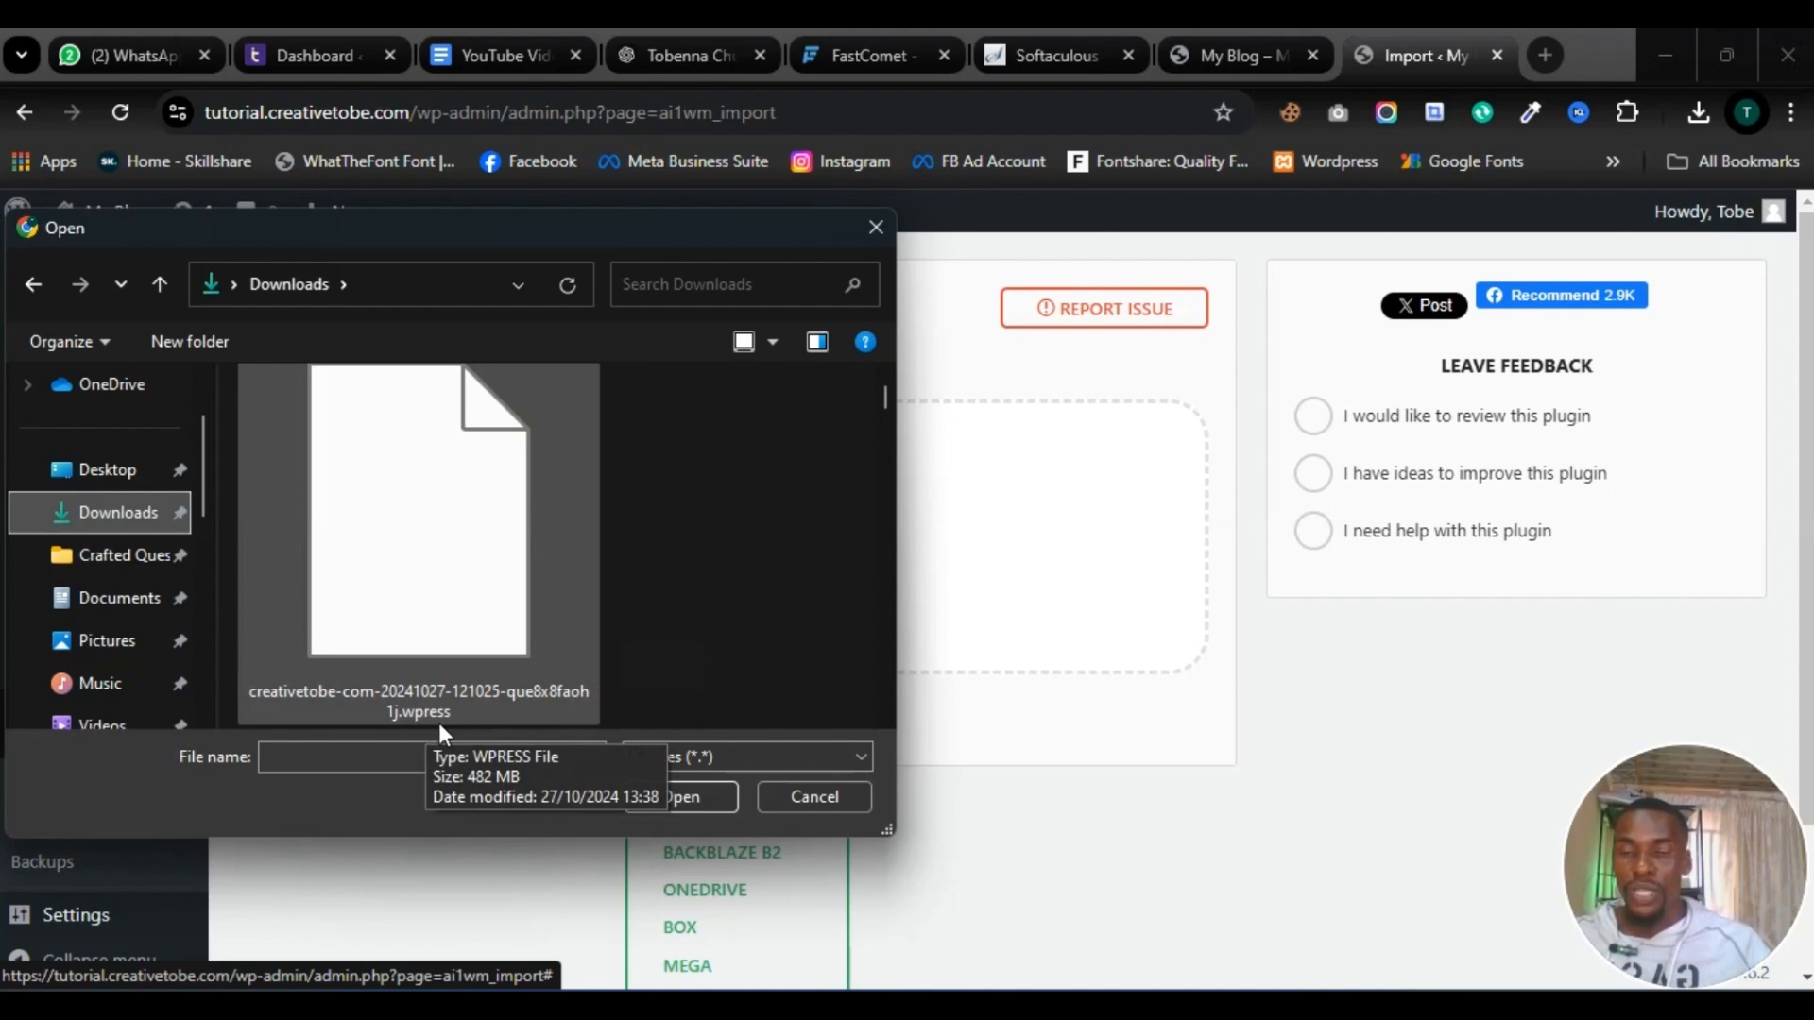
{"action": "left_click", "coordinate": [433, 618]}
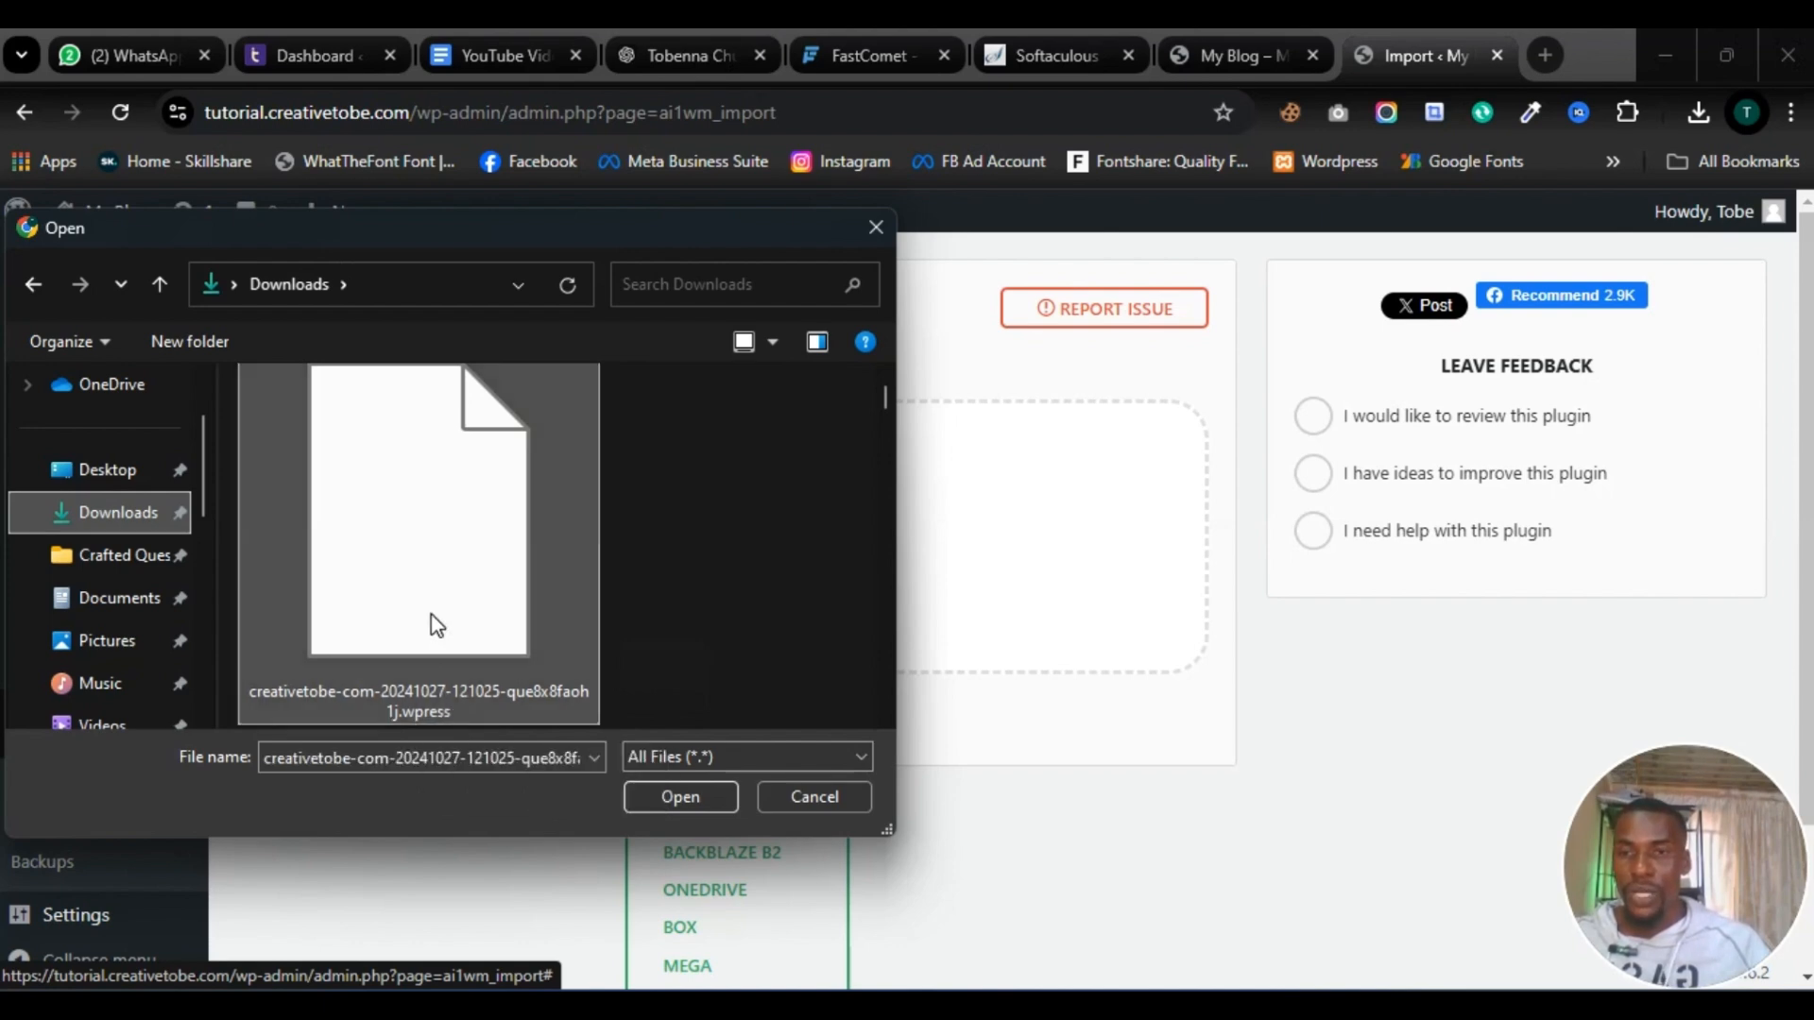
{"action": "left_click", "coordinate": [669, 796]}
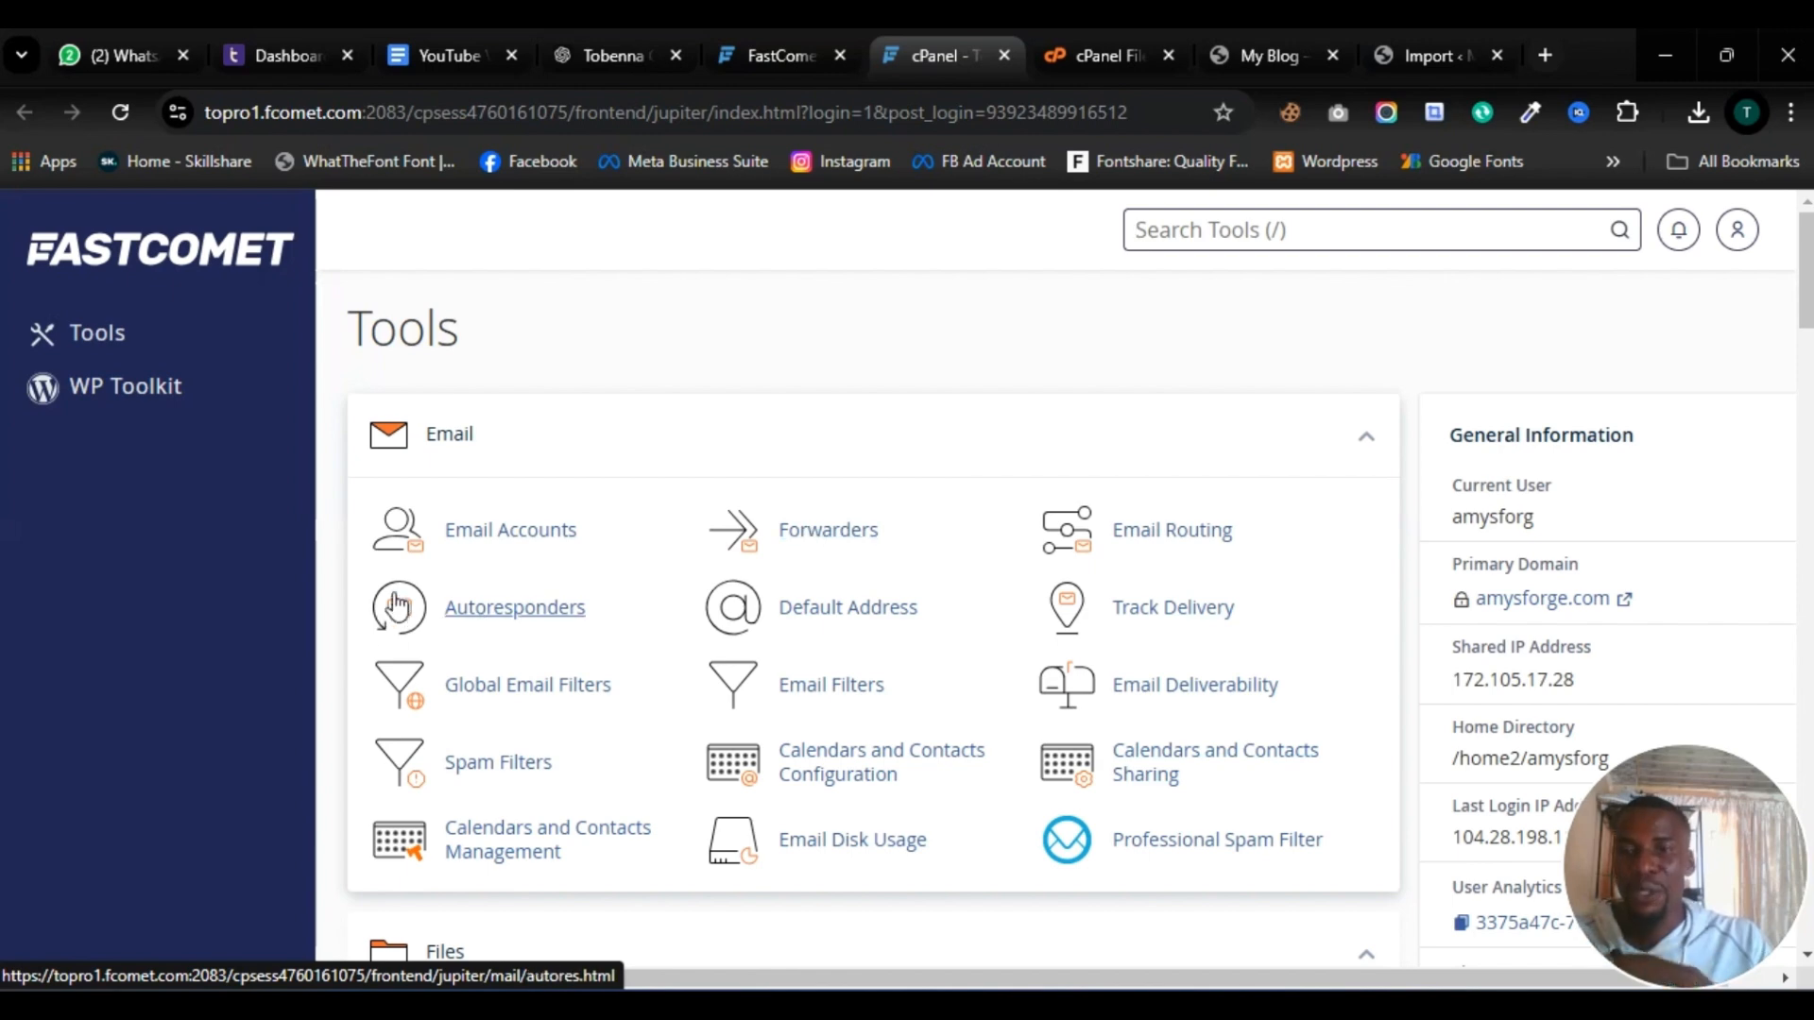
Open cPanel's File Manager and go to the ai1wm-backups folder inside wp-content of tutorial.creativetobe.com
{"action": "scroll", "coordinate": [484, 563], "scroll_direction": "down", "scroll_amount": 4}
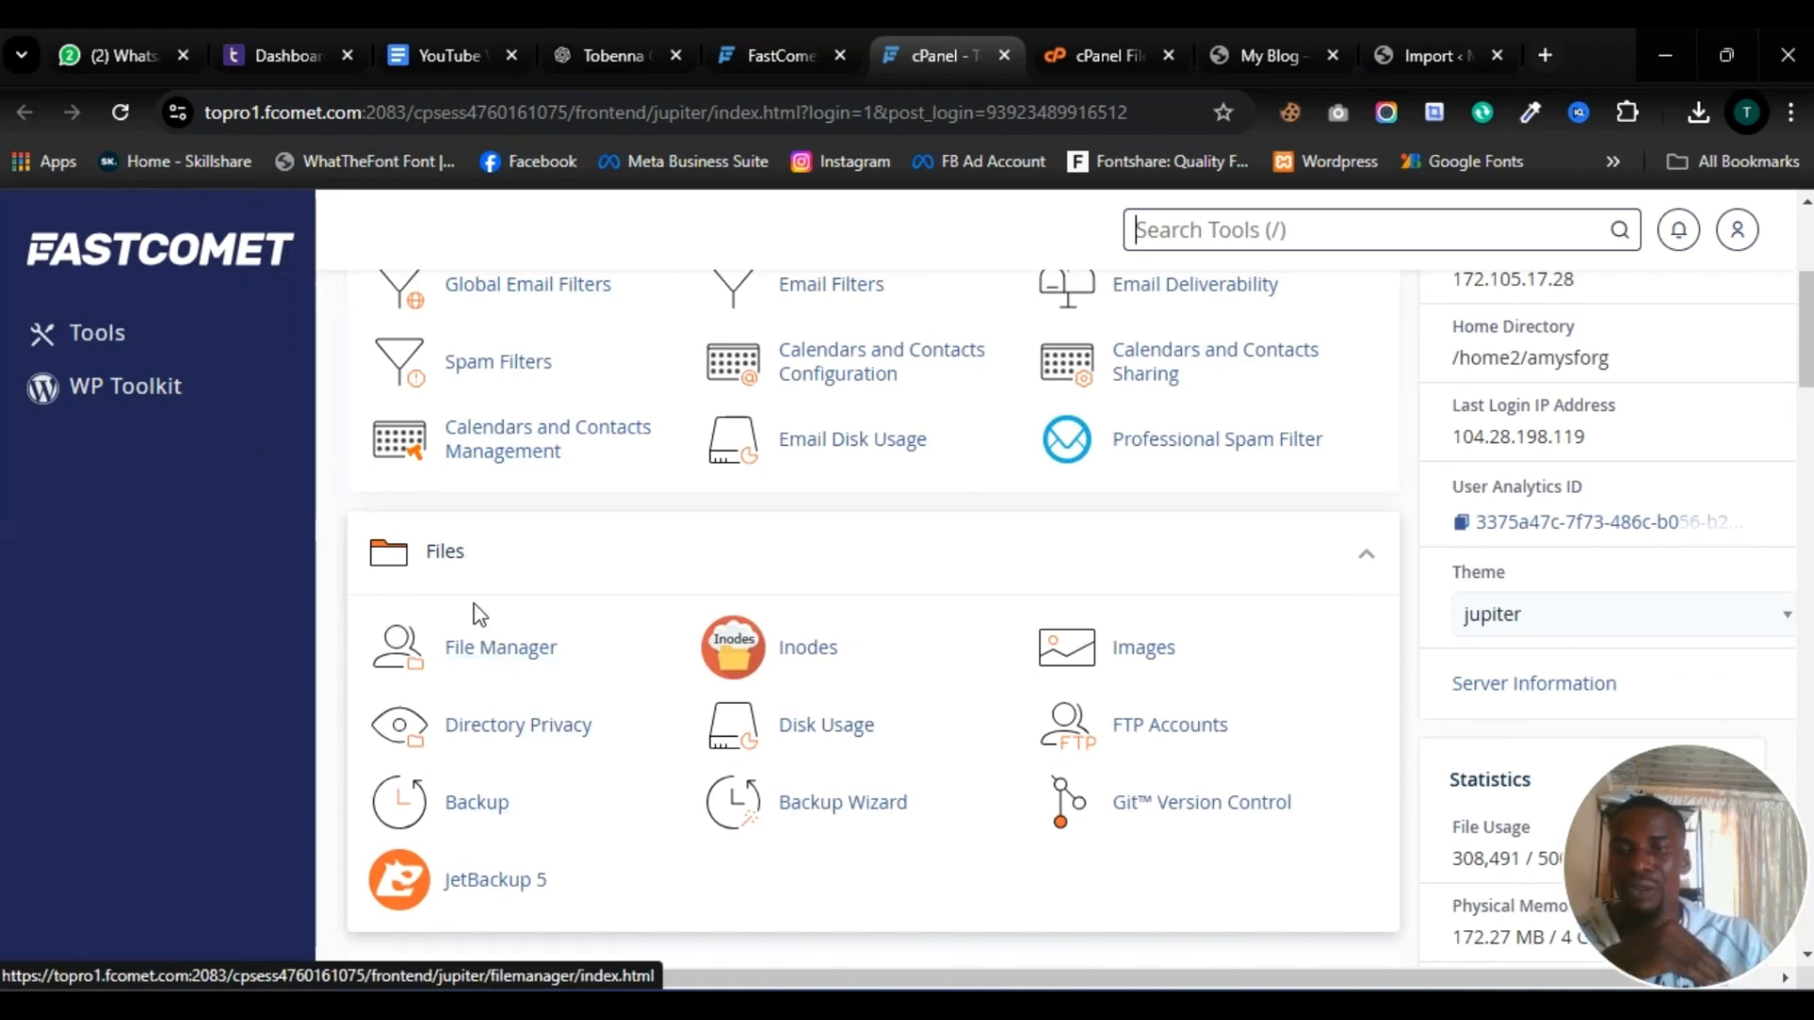
{"action": "left_click", "coordinate": [501, 661]}
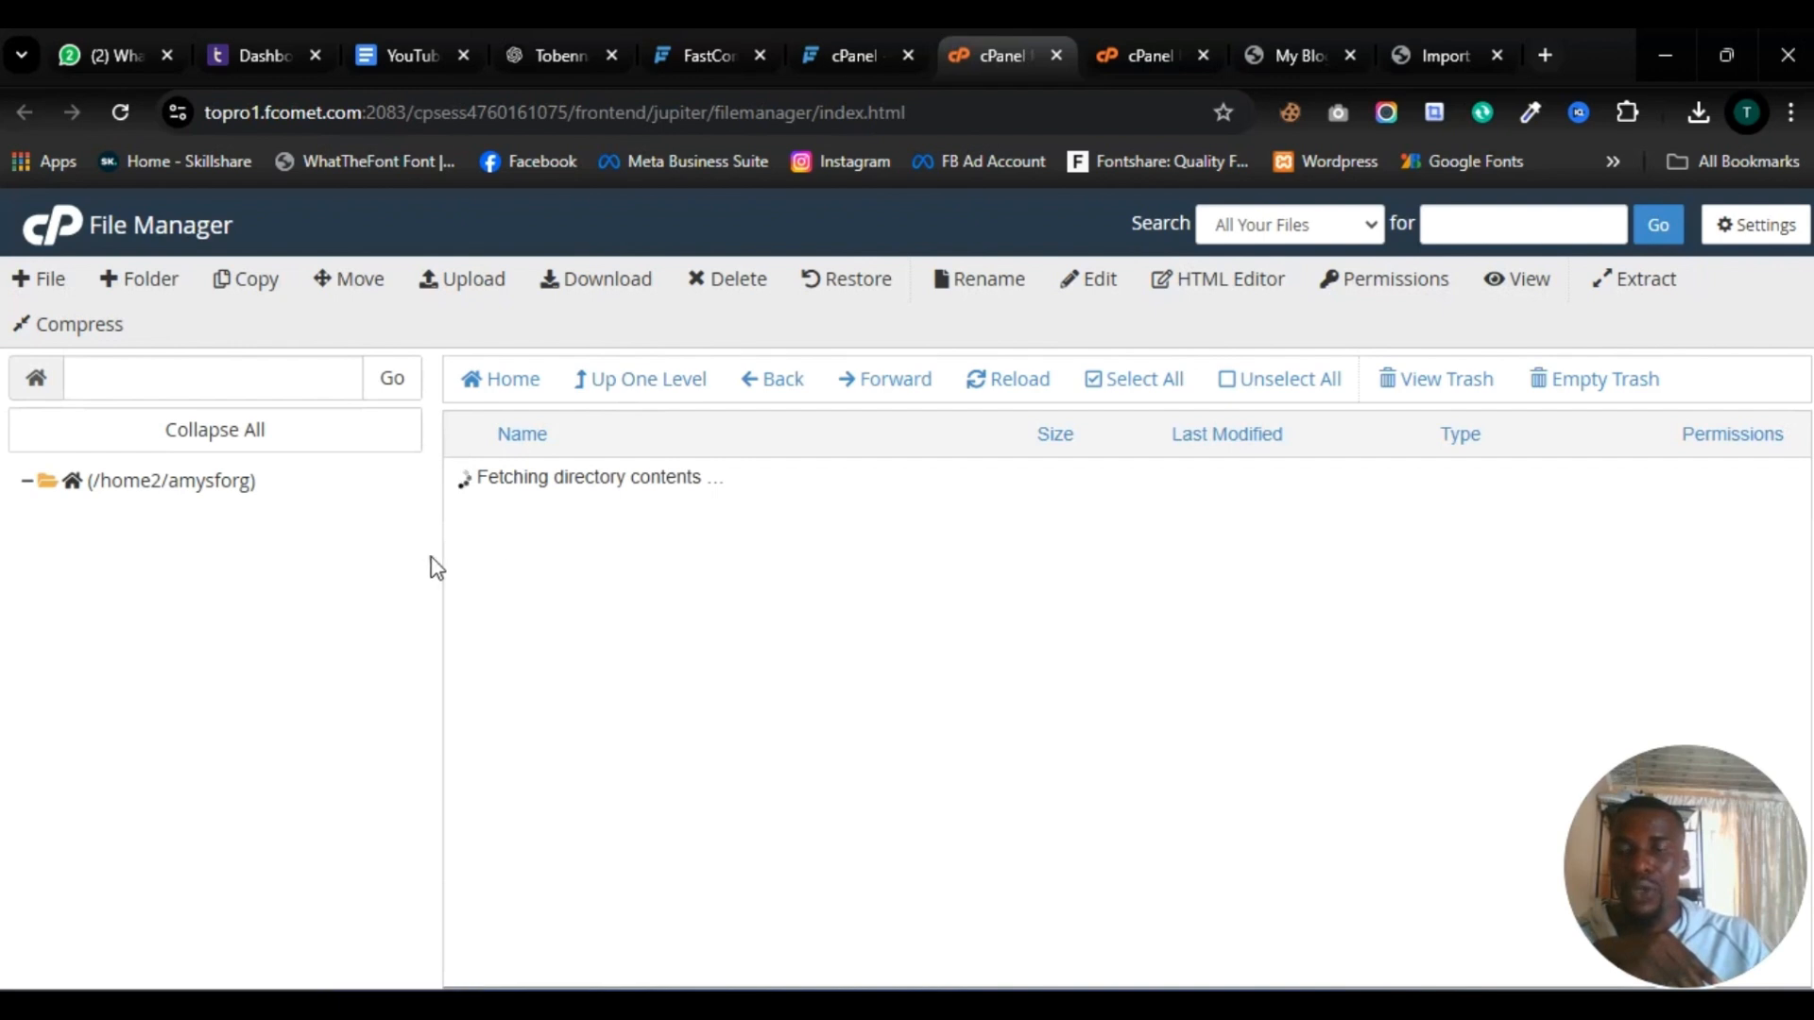
{"action": "scroll", "coordinate": [294, 534], "scroll_direction": "down", "scroll_amount": 5}
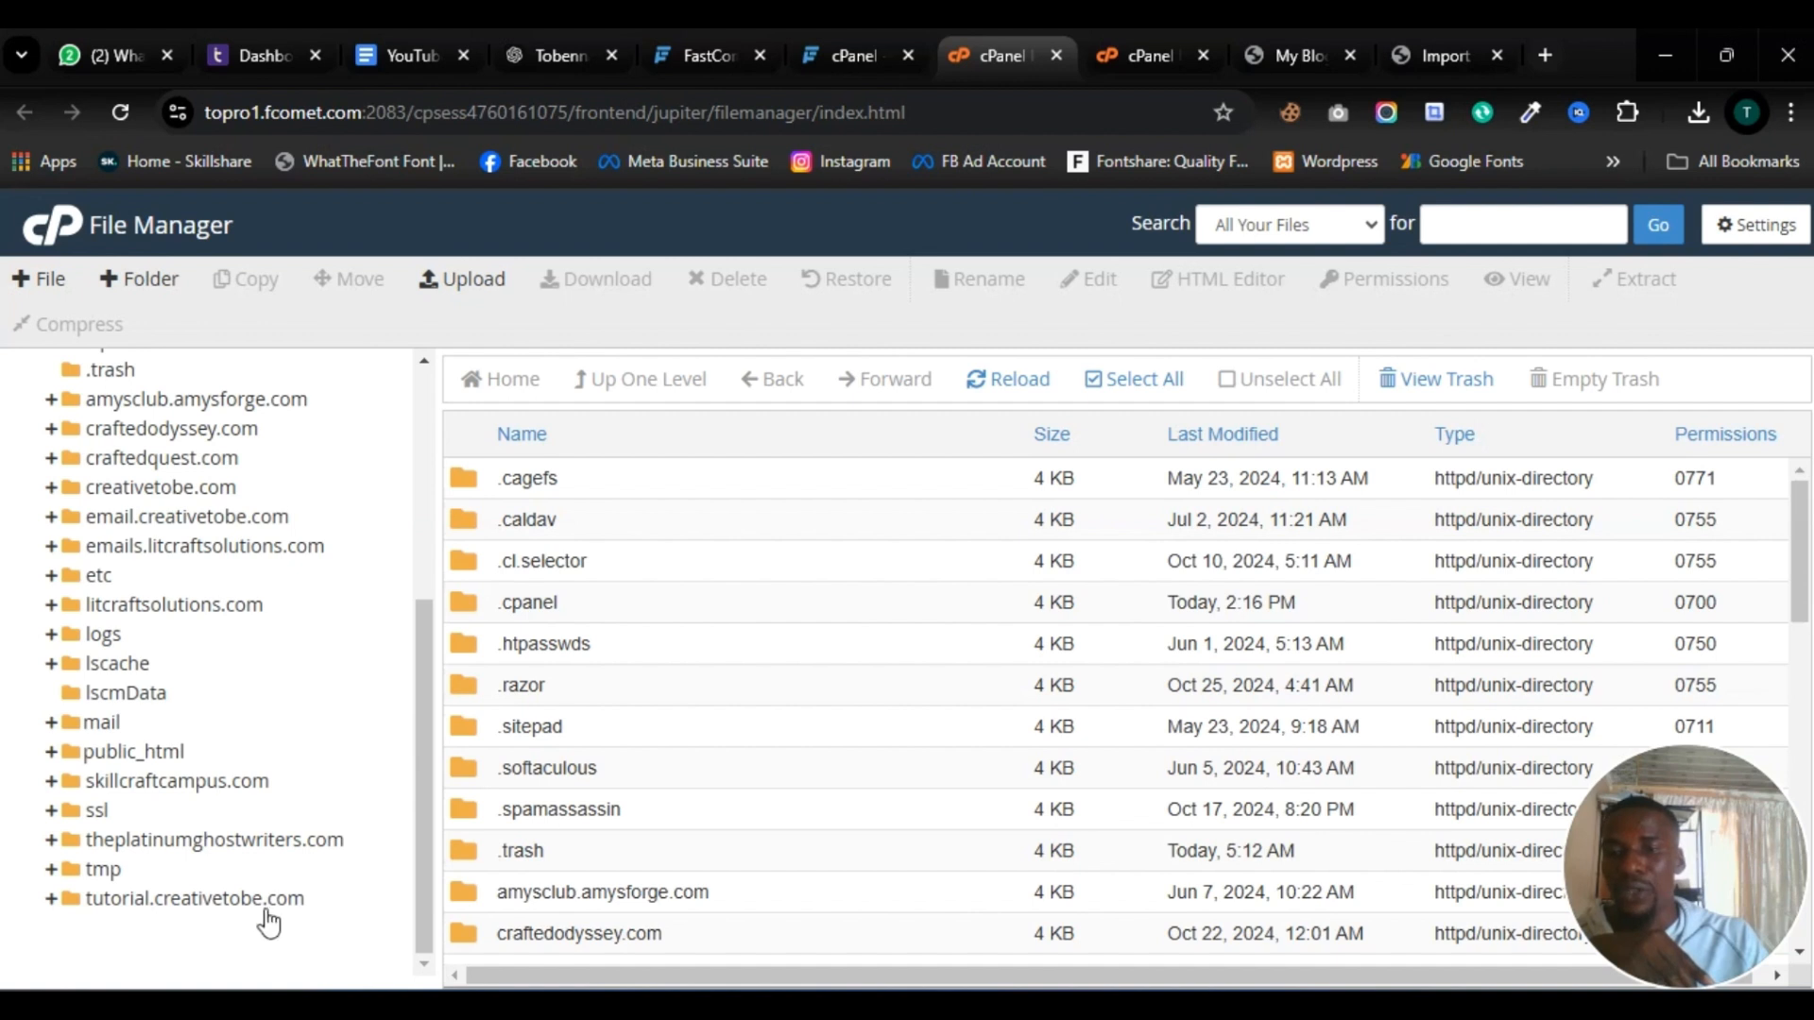
{"action": "left_click", "coordinate": [171, 902]}
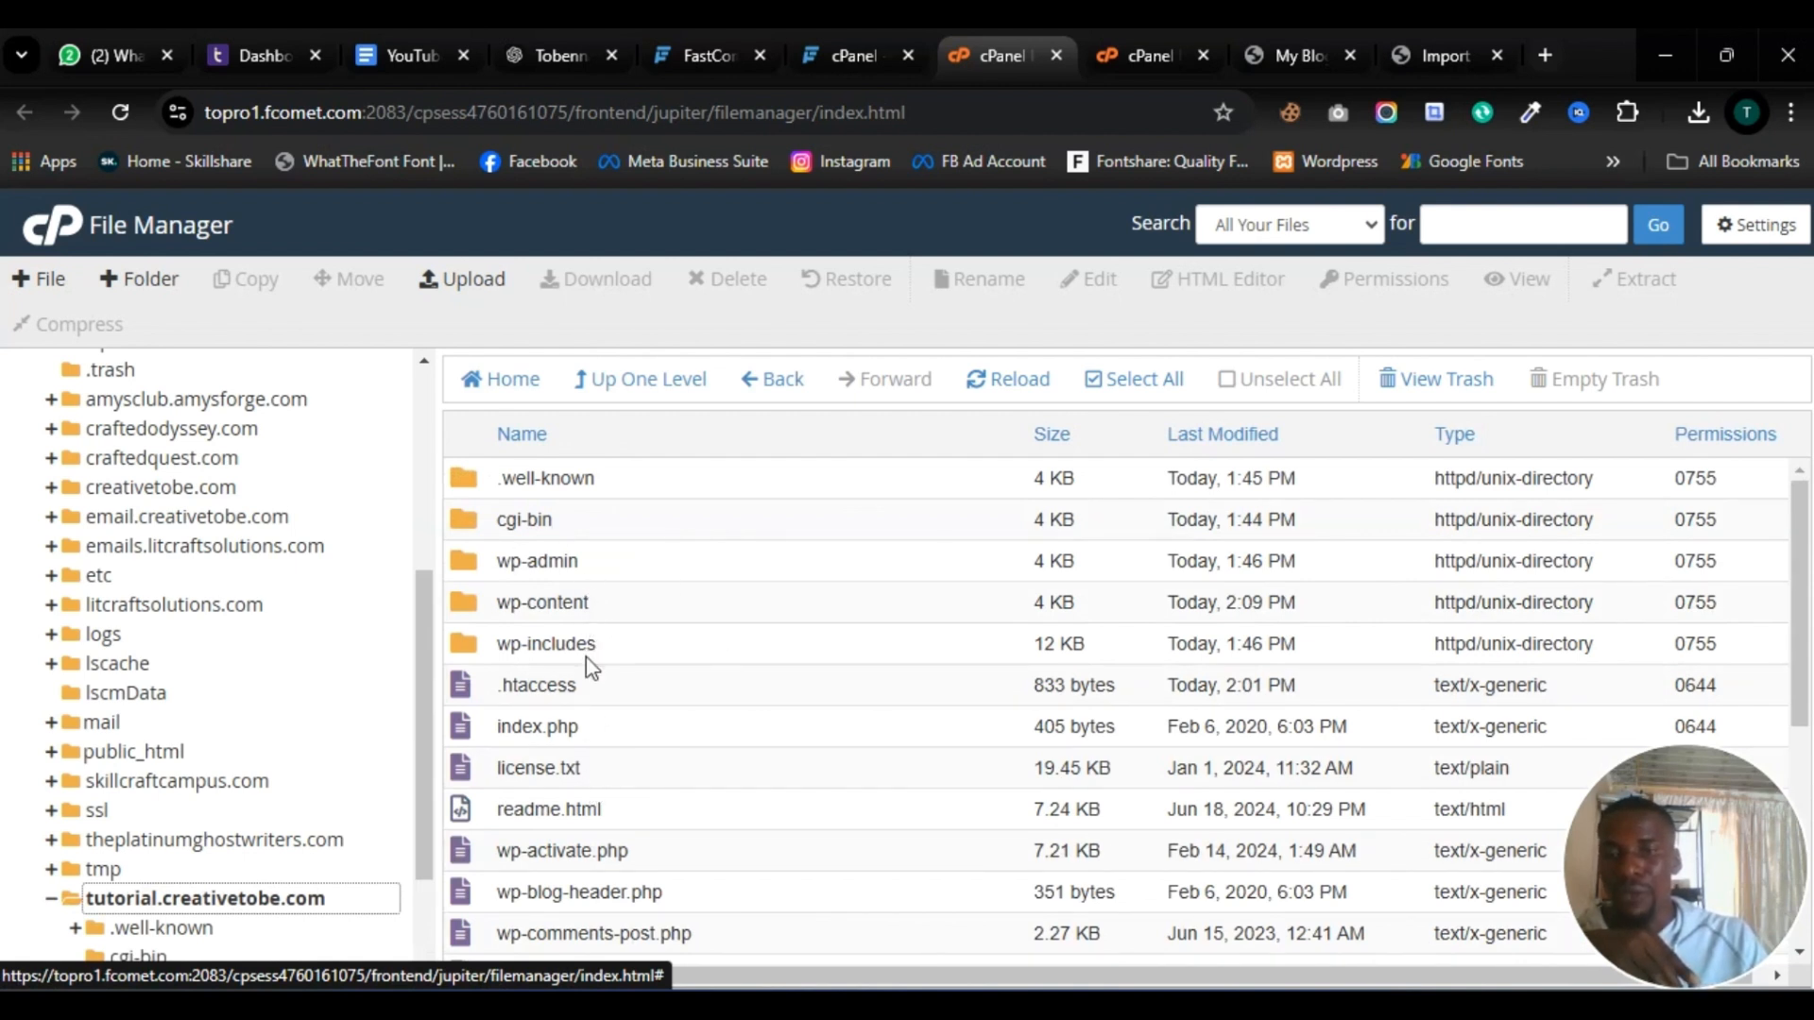
{"action": "double_click", "coordinate": [629, 606]}
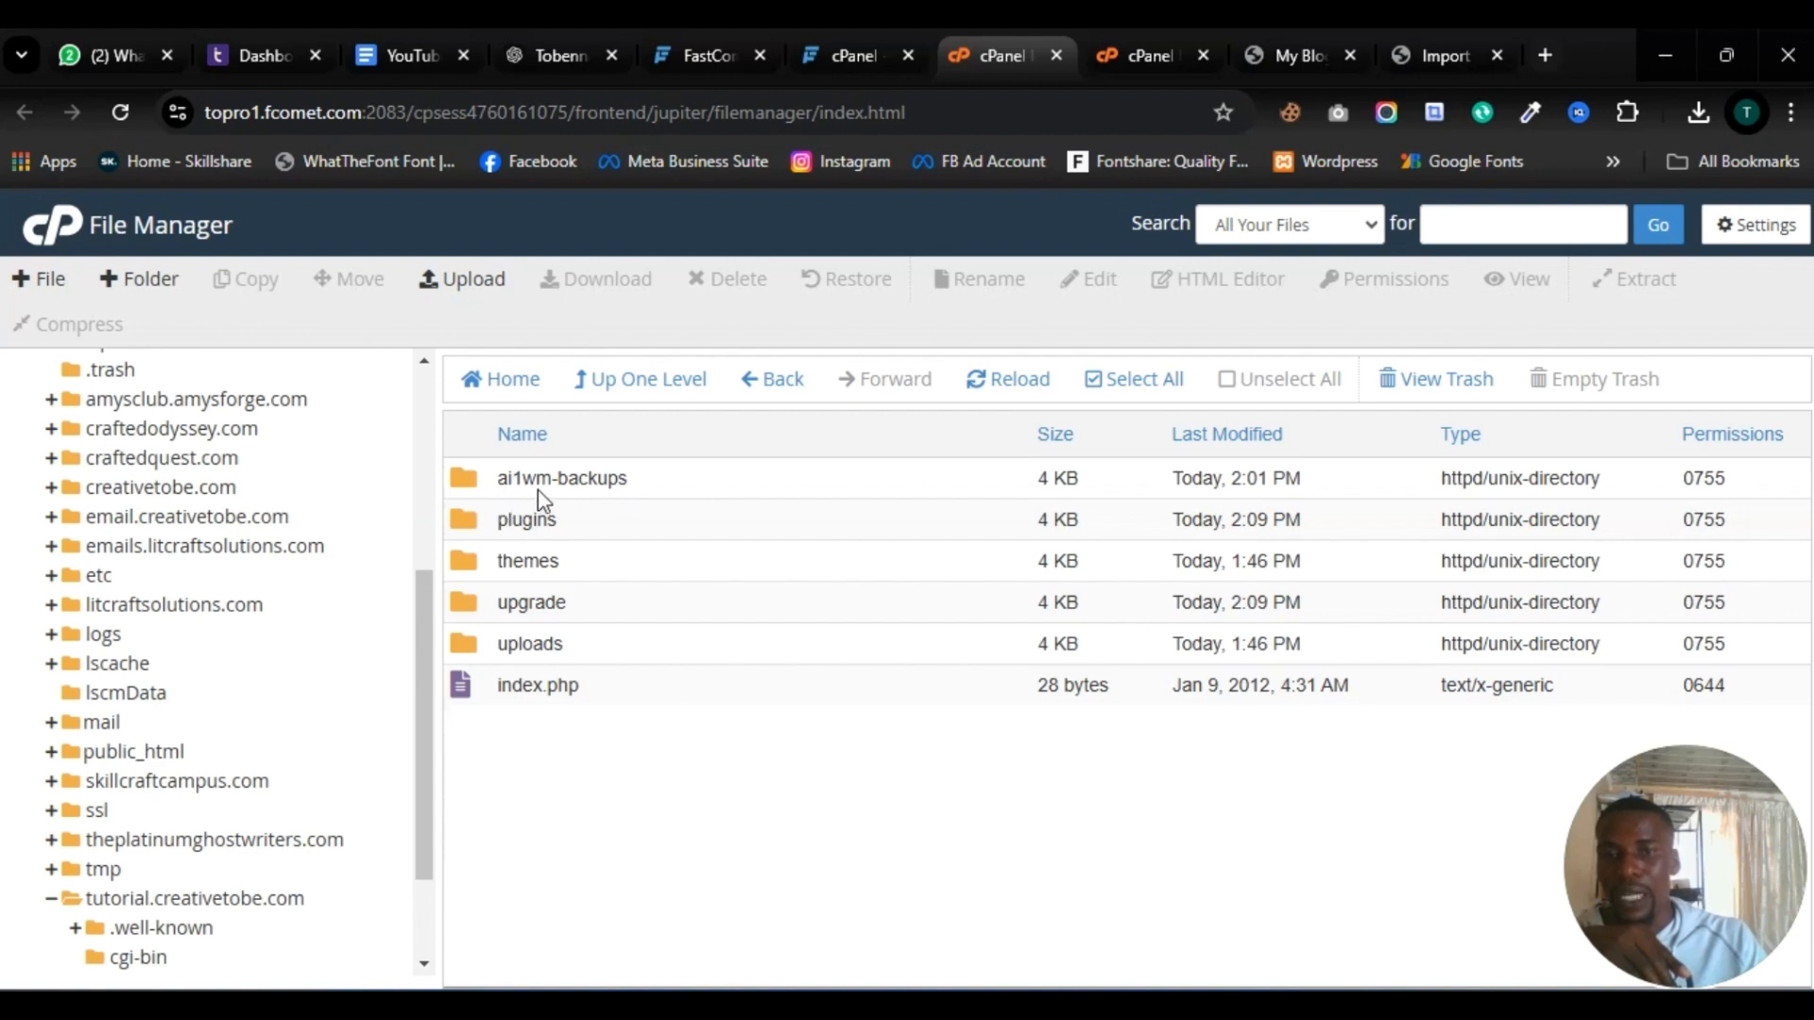
{"action": "double_click", "coordinate": [652, 483]}
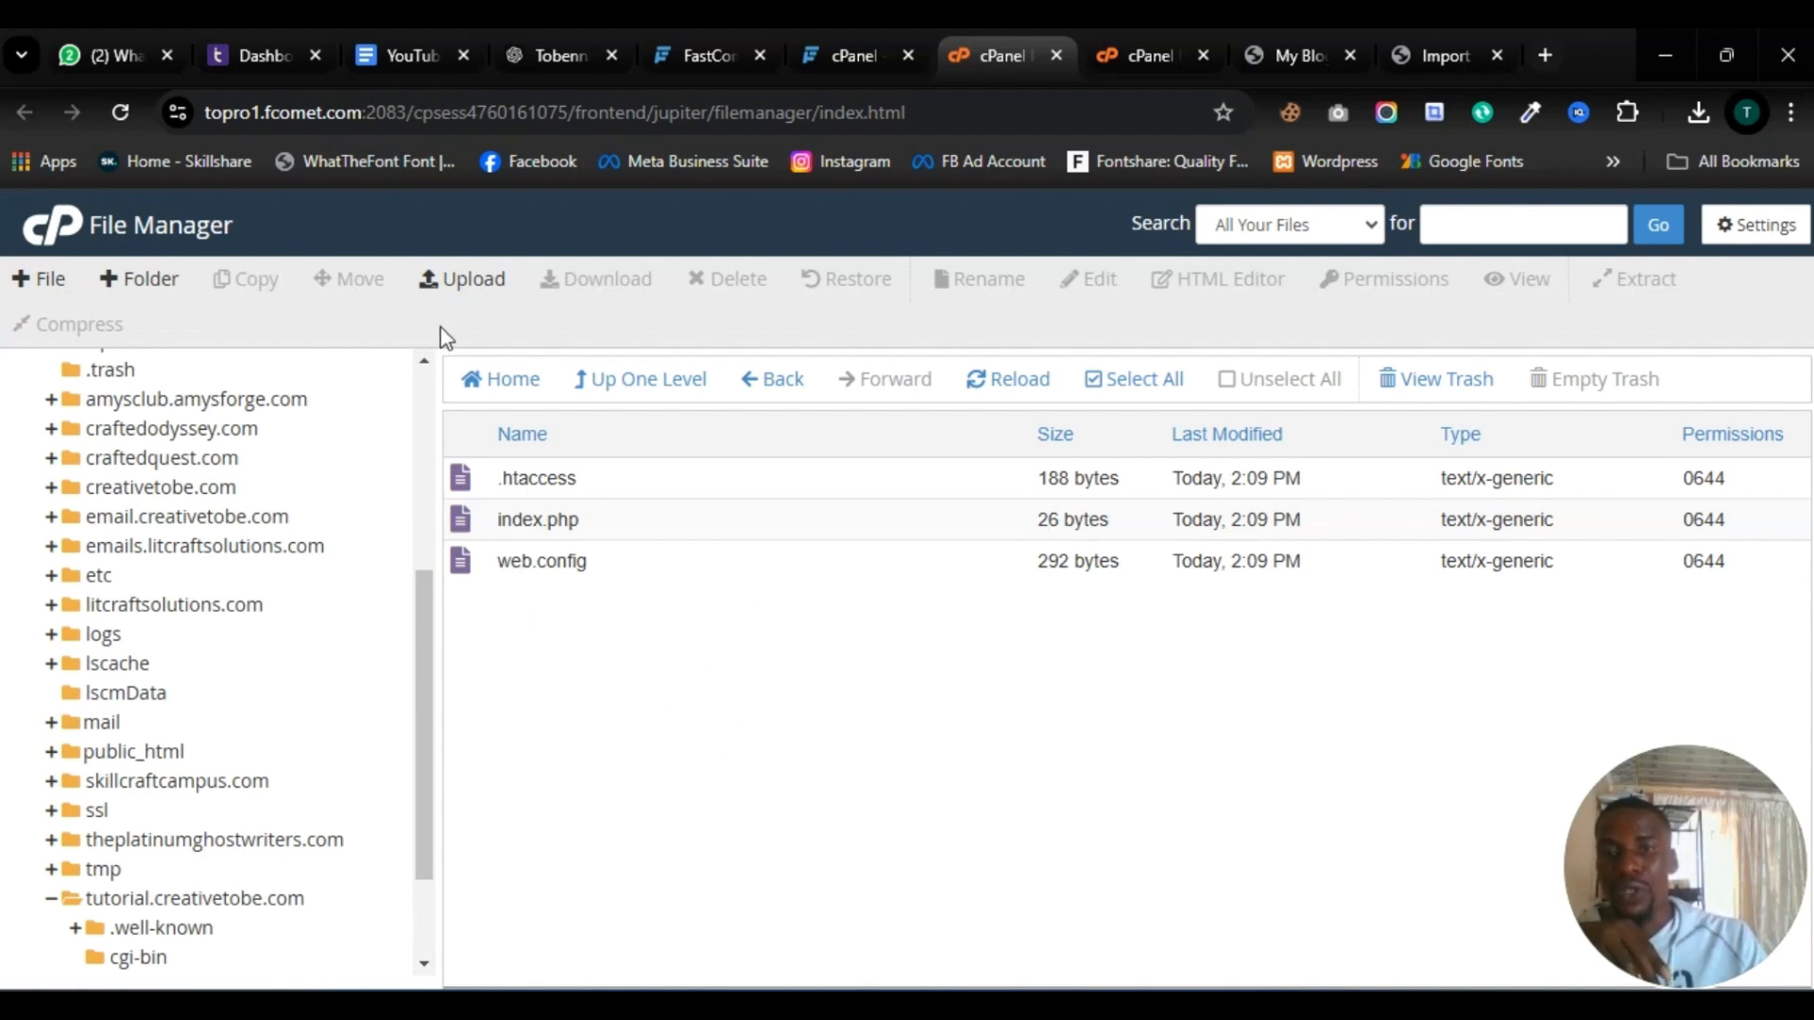
{"action": "left_click", "coordinate": [466, 280]}
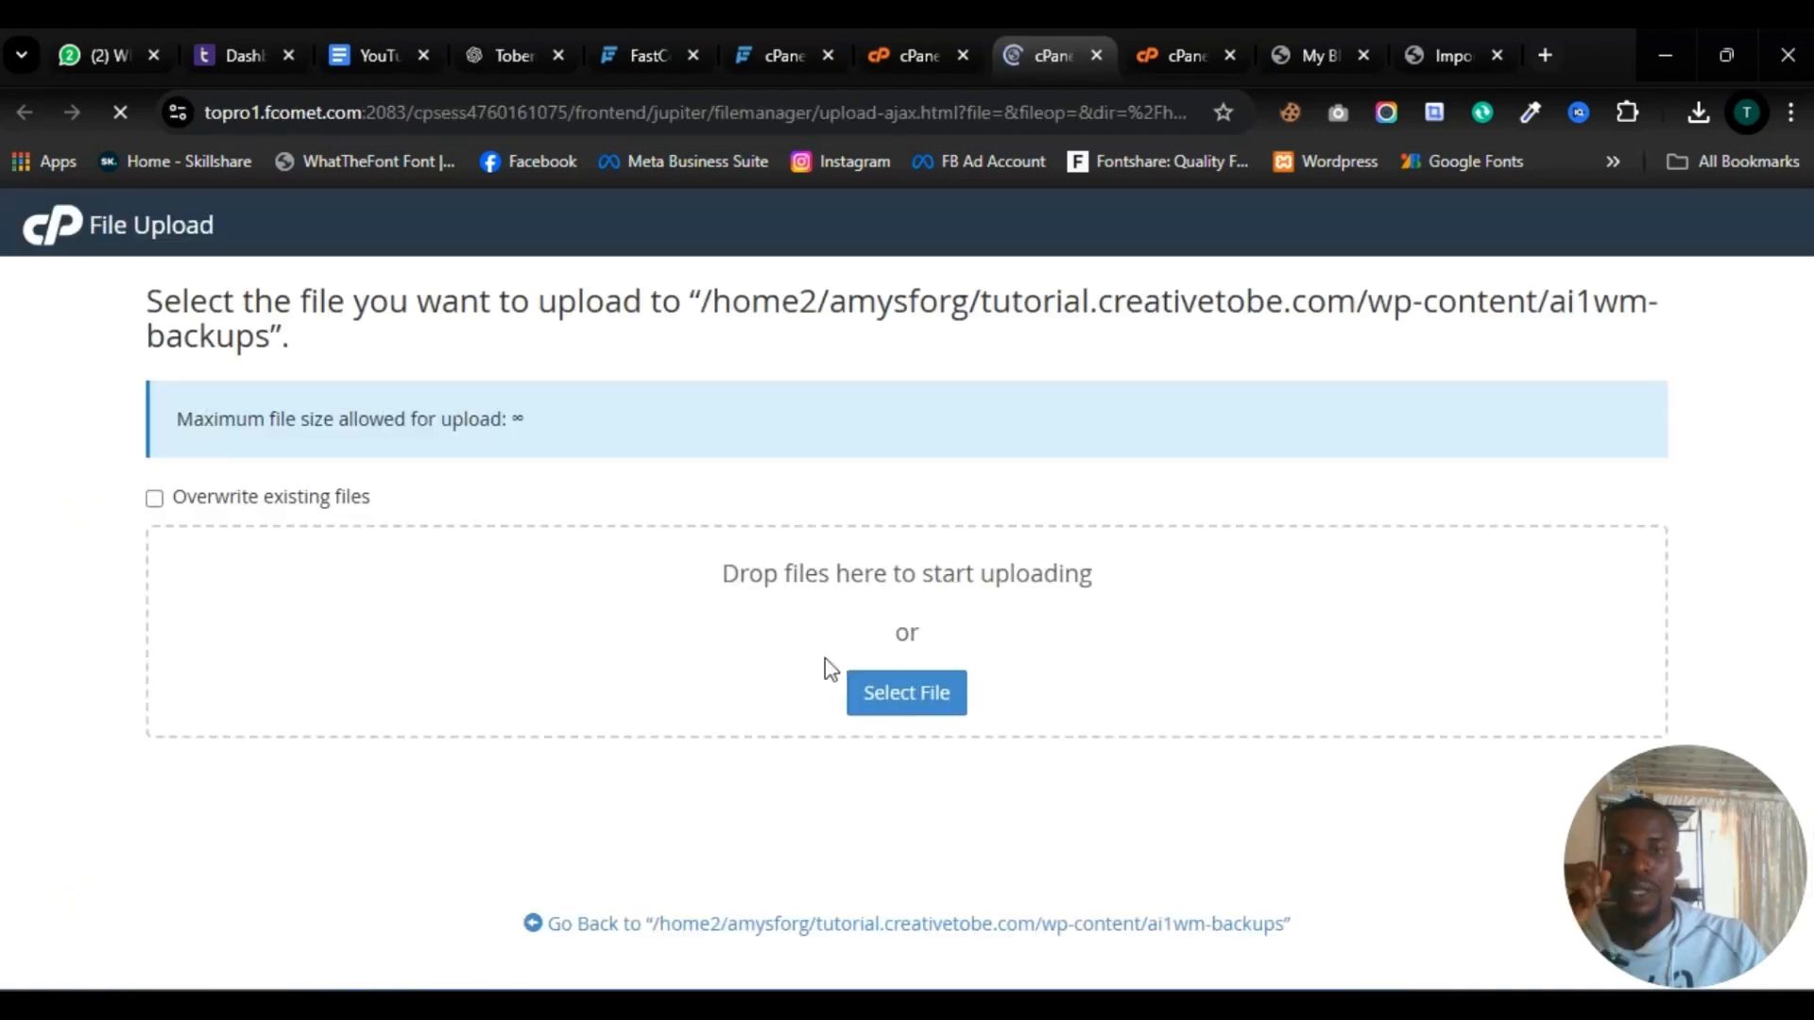
{"action": "left_click", "coordinate": [884, 700]}
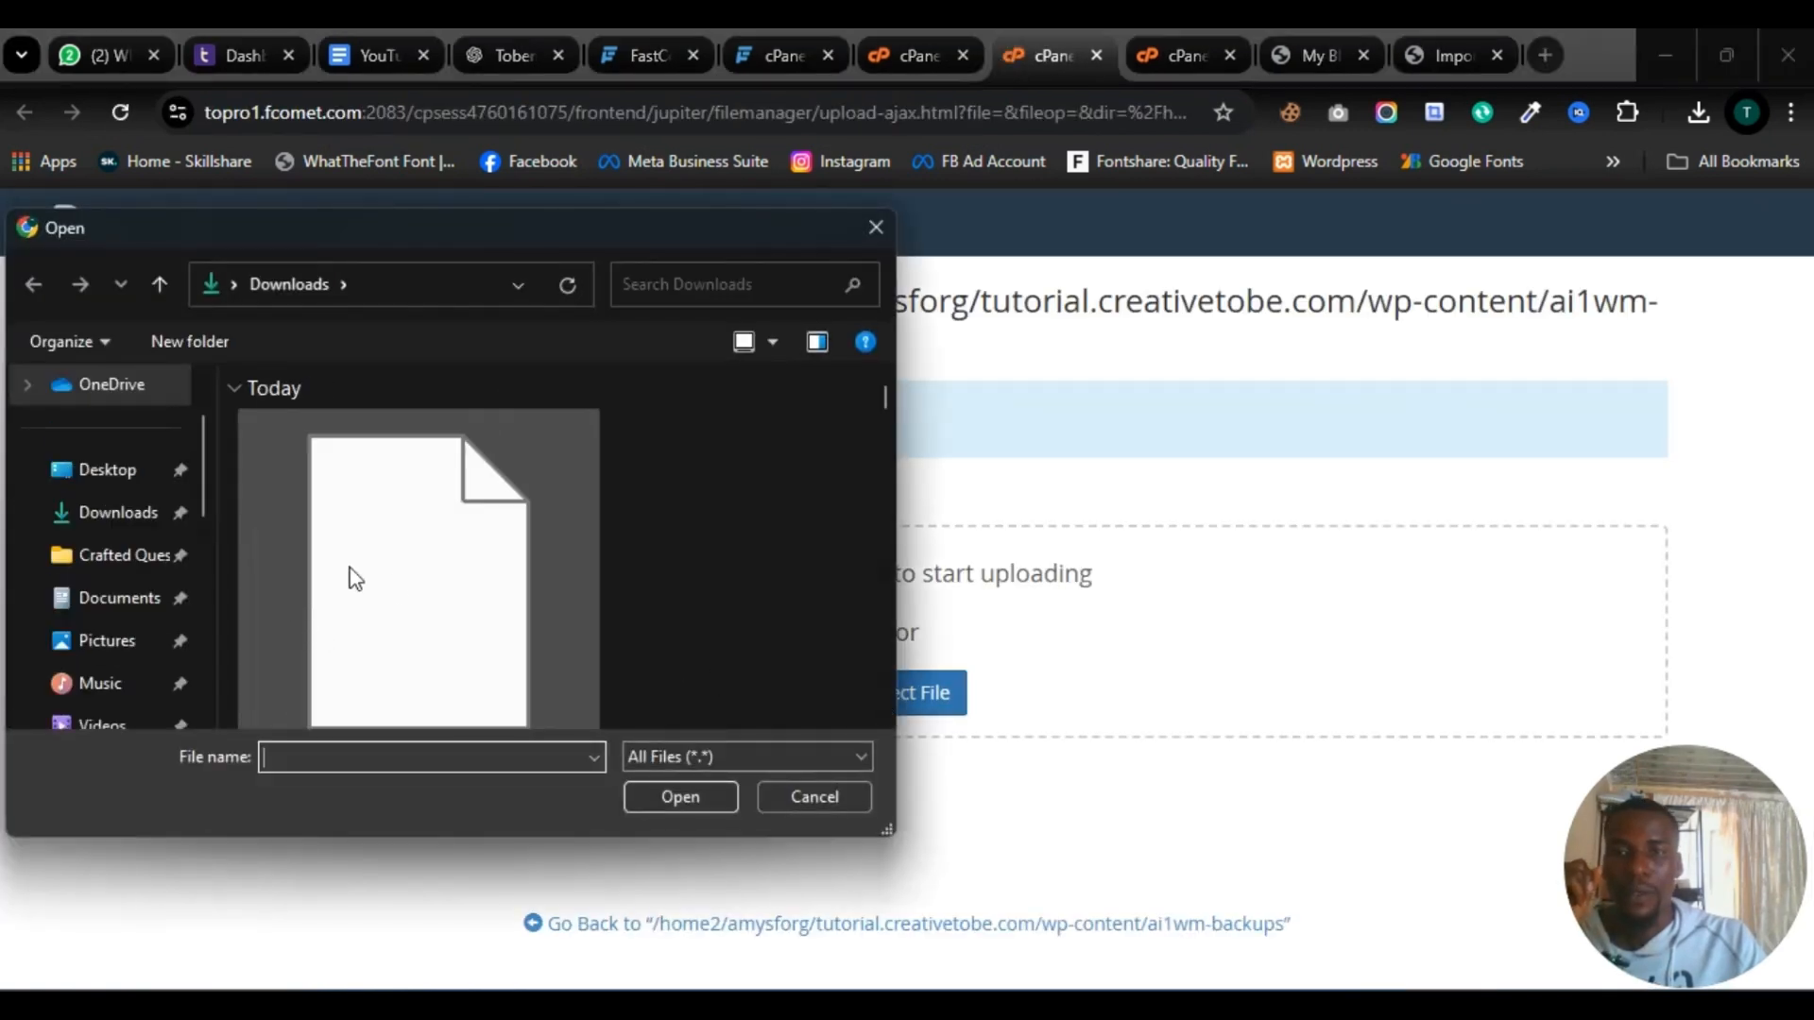
{"action": "scroll", "coordinate": [378, 581], "scroll_direction": "down", "scroll_amount": 1}
{"action": "left_click", "coordinate": [407, 583]}
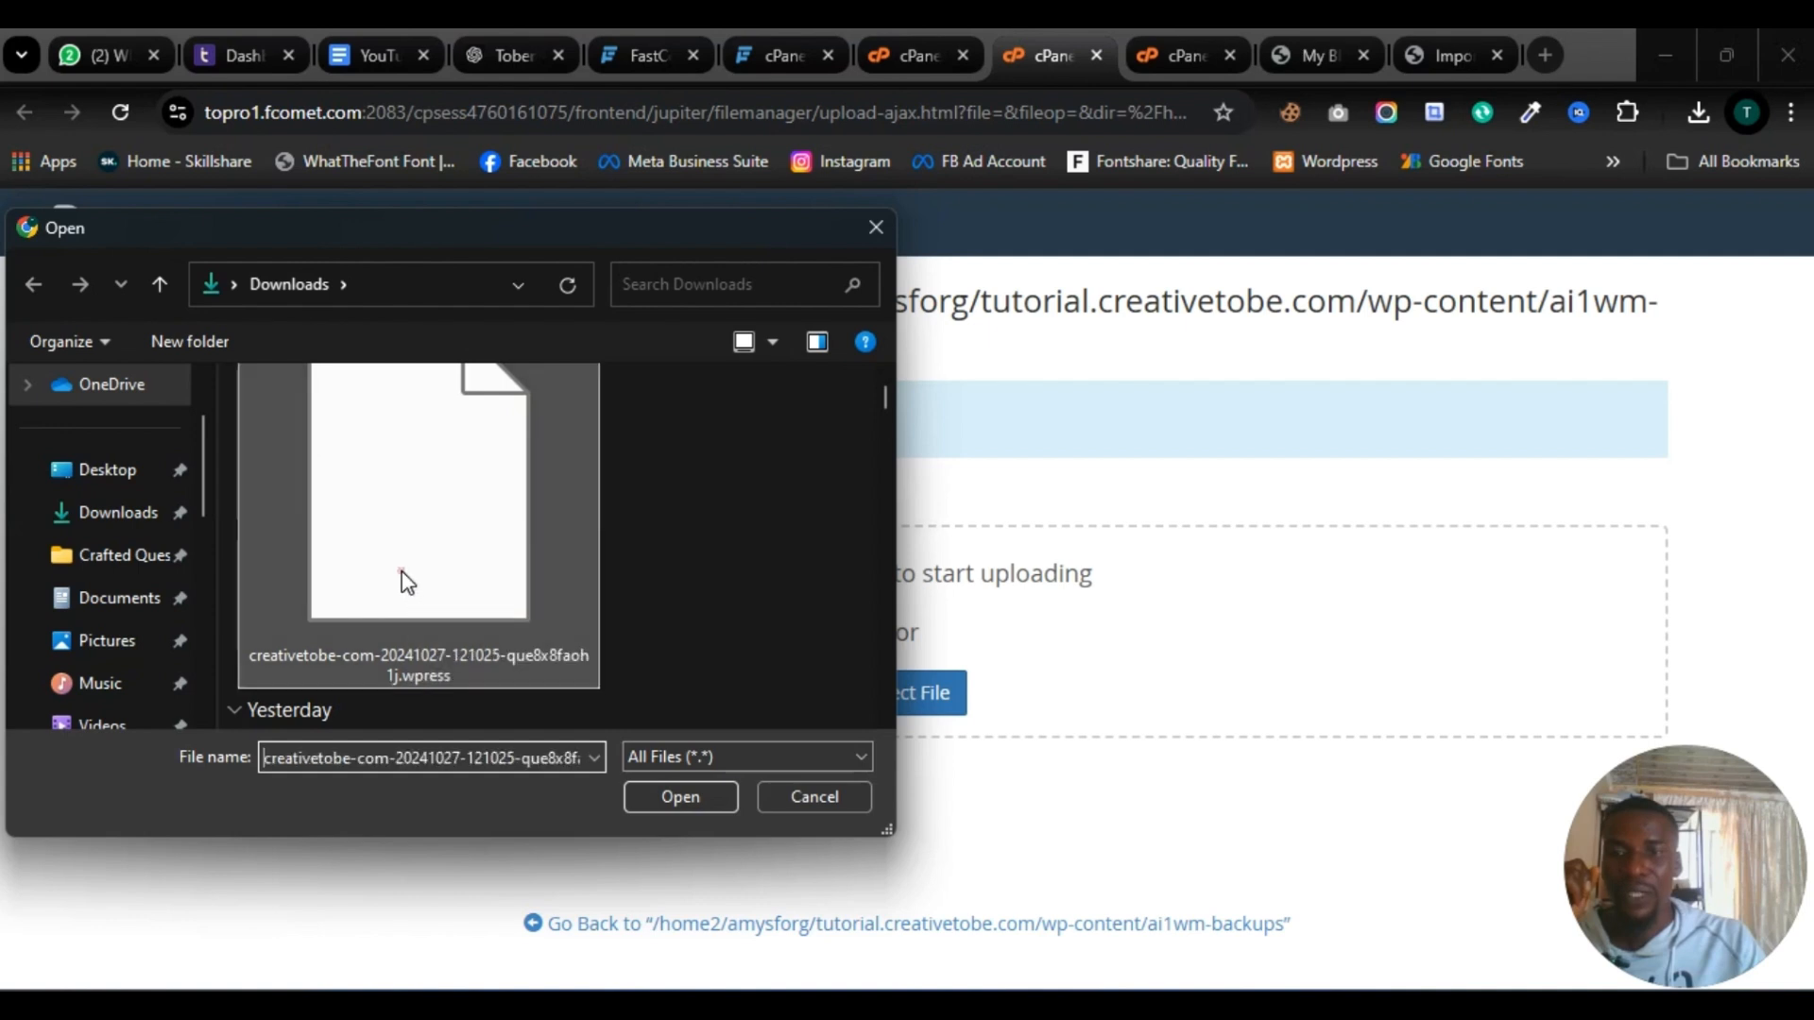
{"action": "left_click", "coordinate": [686, 807]}
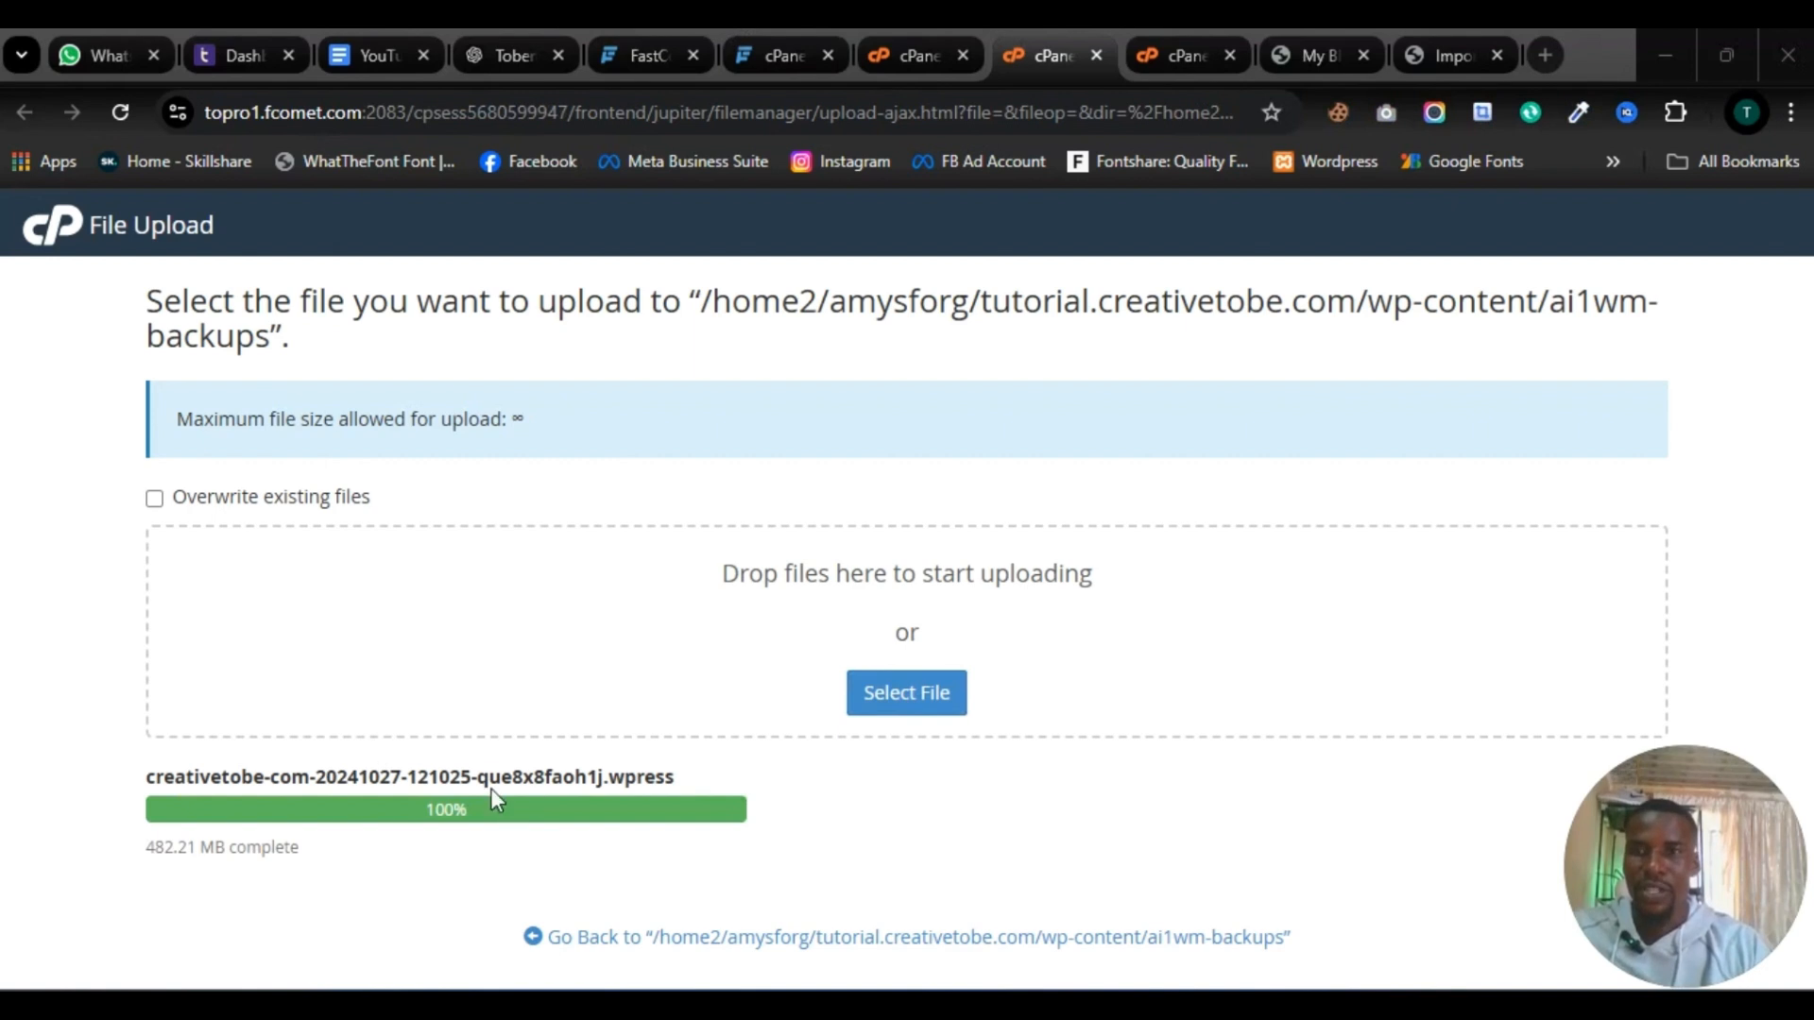
{"action": "left_click", "coordinate": [905, 56]}
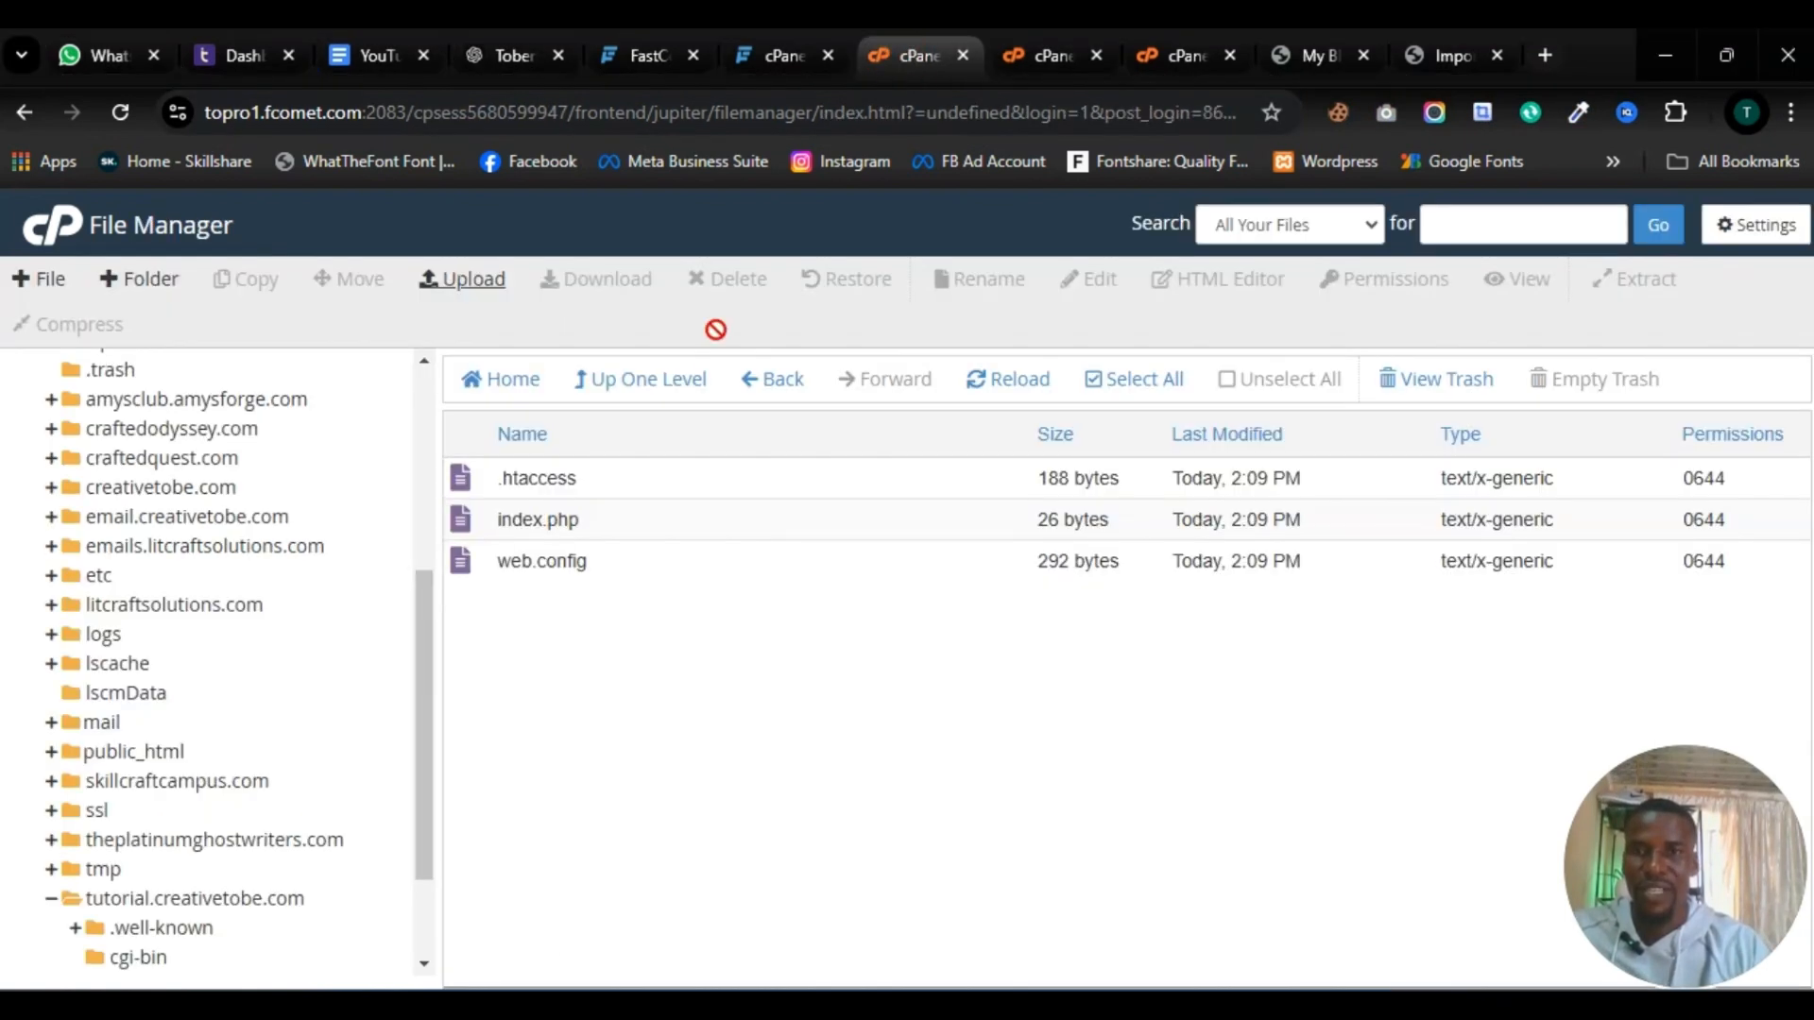
{"action": "left_click", "coordinate": [120, 113]}
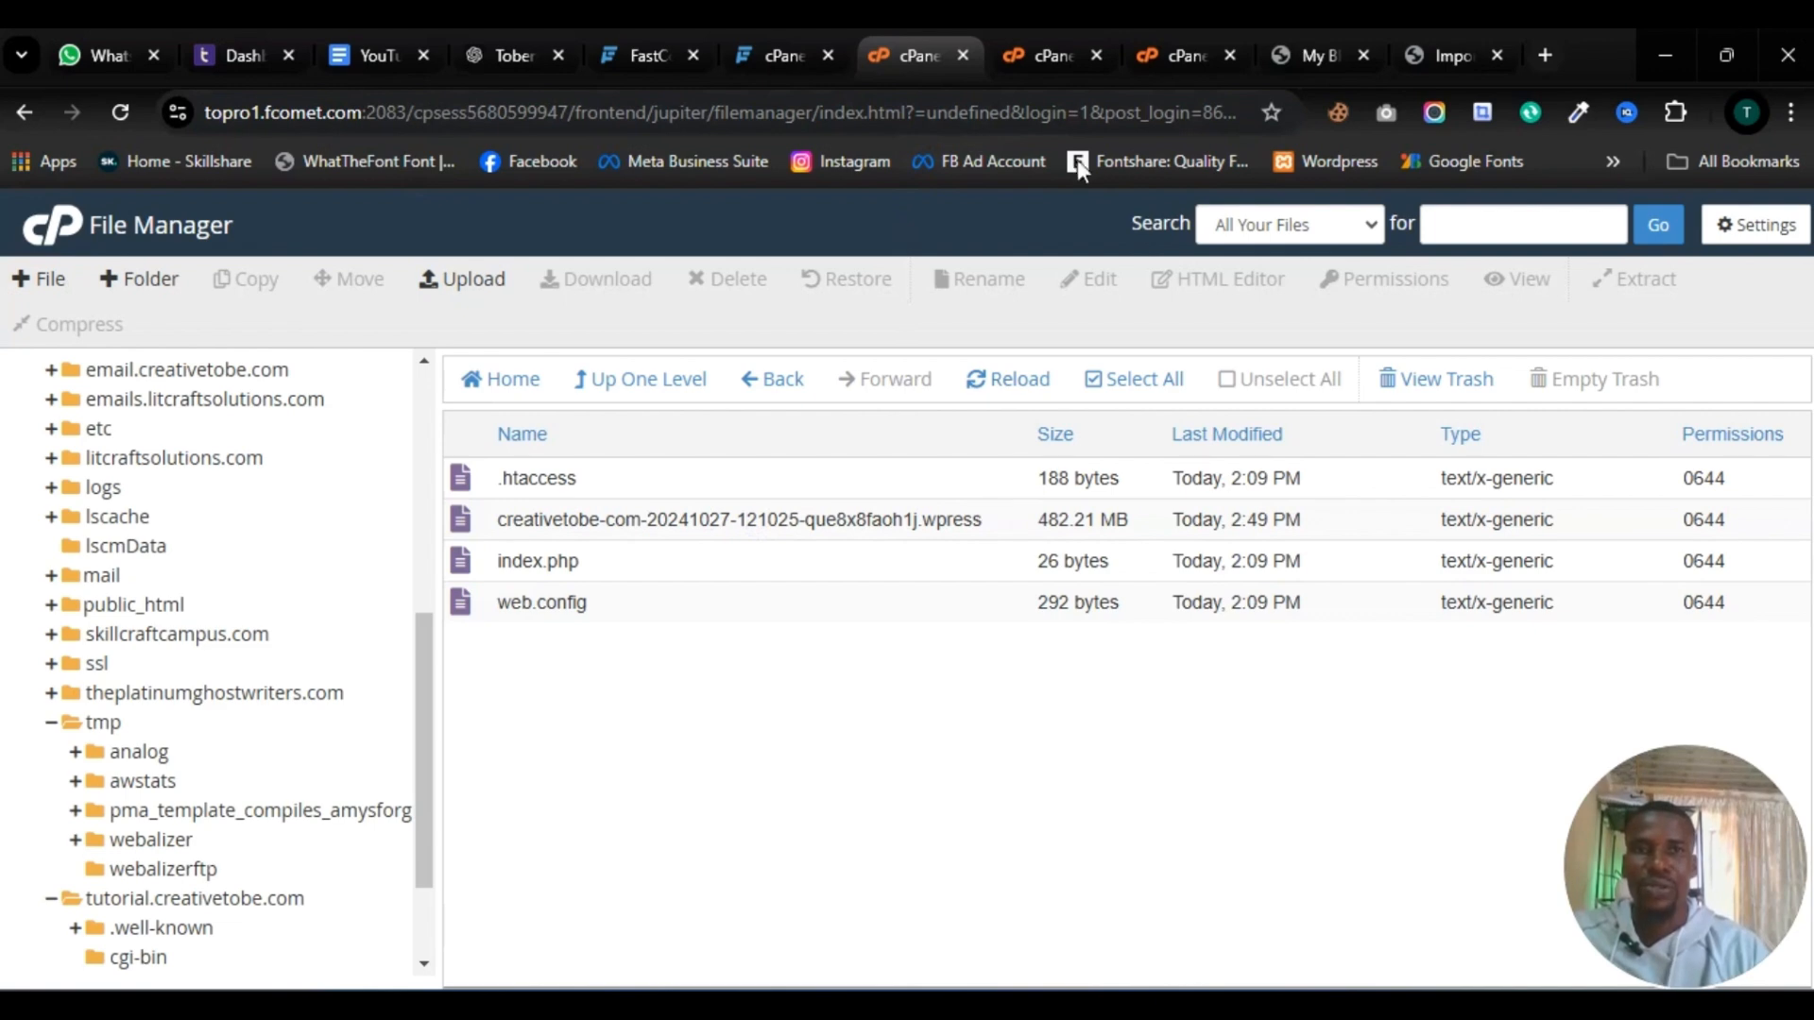
Restore the uploaded creativetobe.com backup from All-in-One WP Migration's backups page on tutorial.creativetobe.com, agreeing to overwrite the website
{"action": "left_click", "coordinate": [1315, 56]}
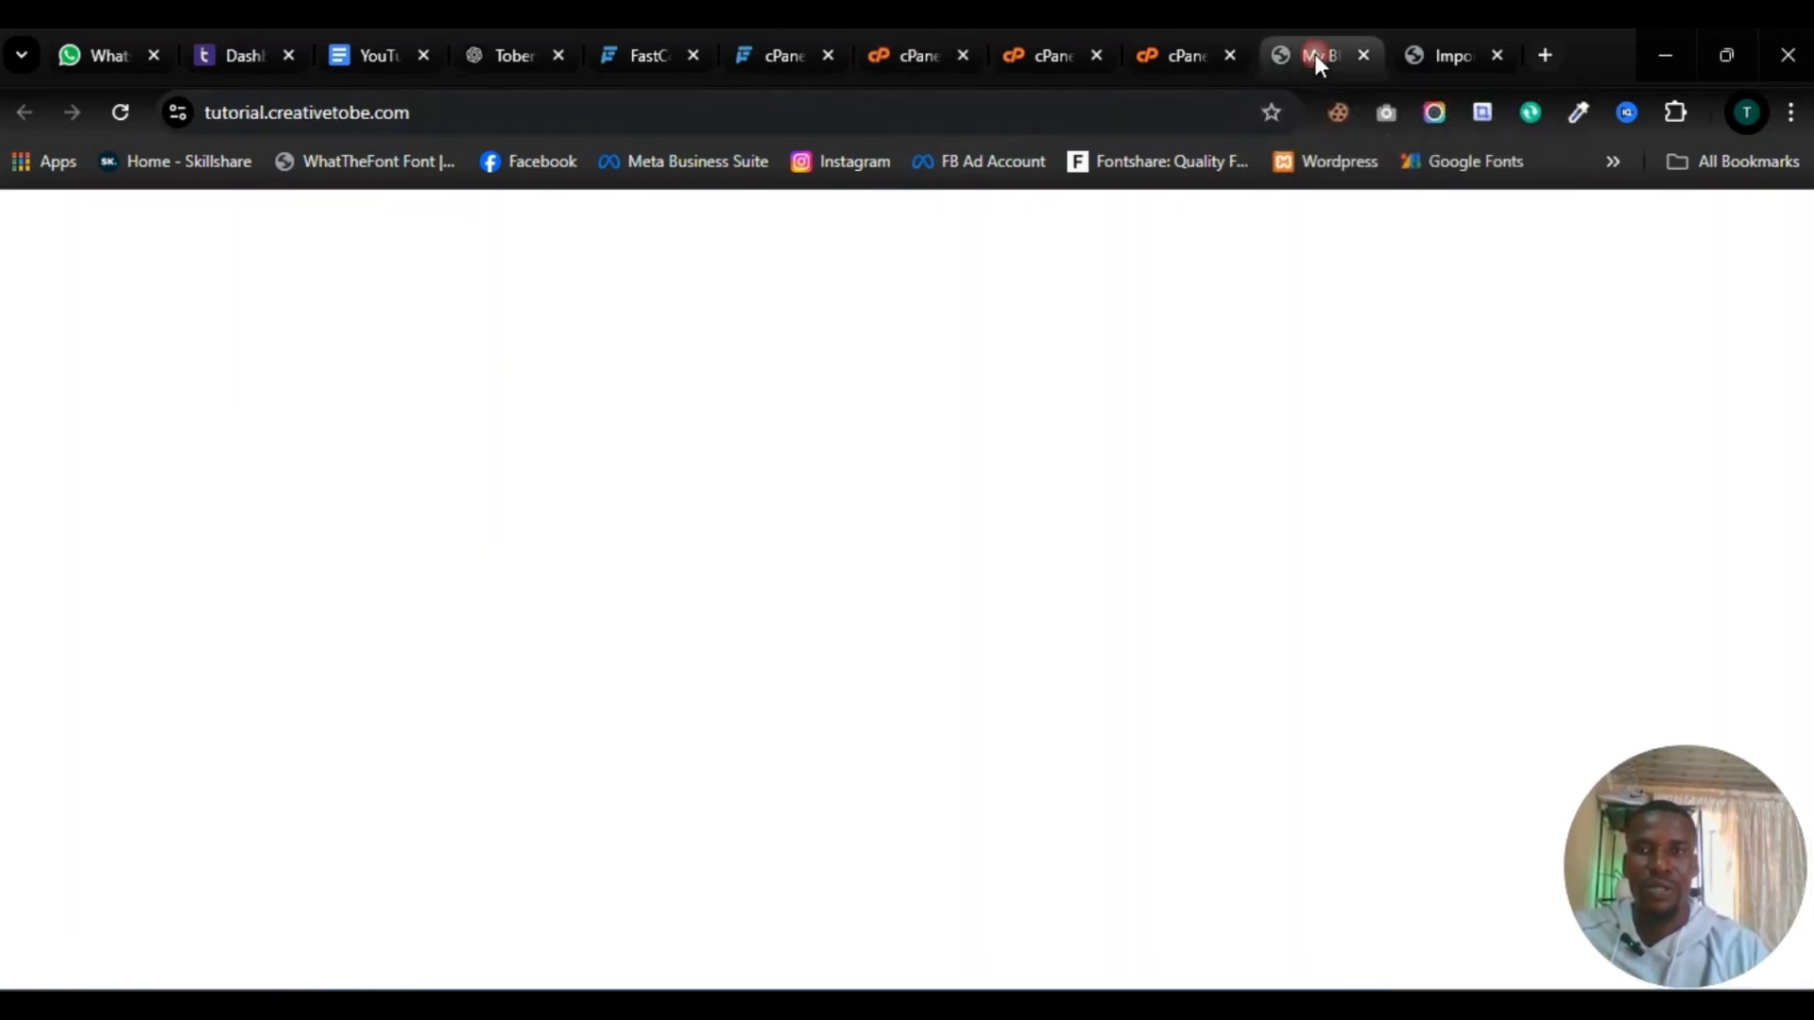
{"action": "left_click", "coordinate": [117, 211]}
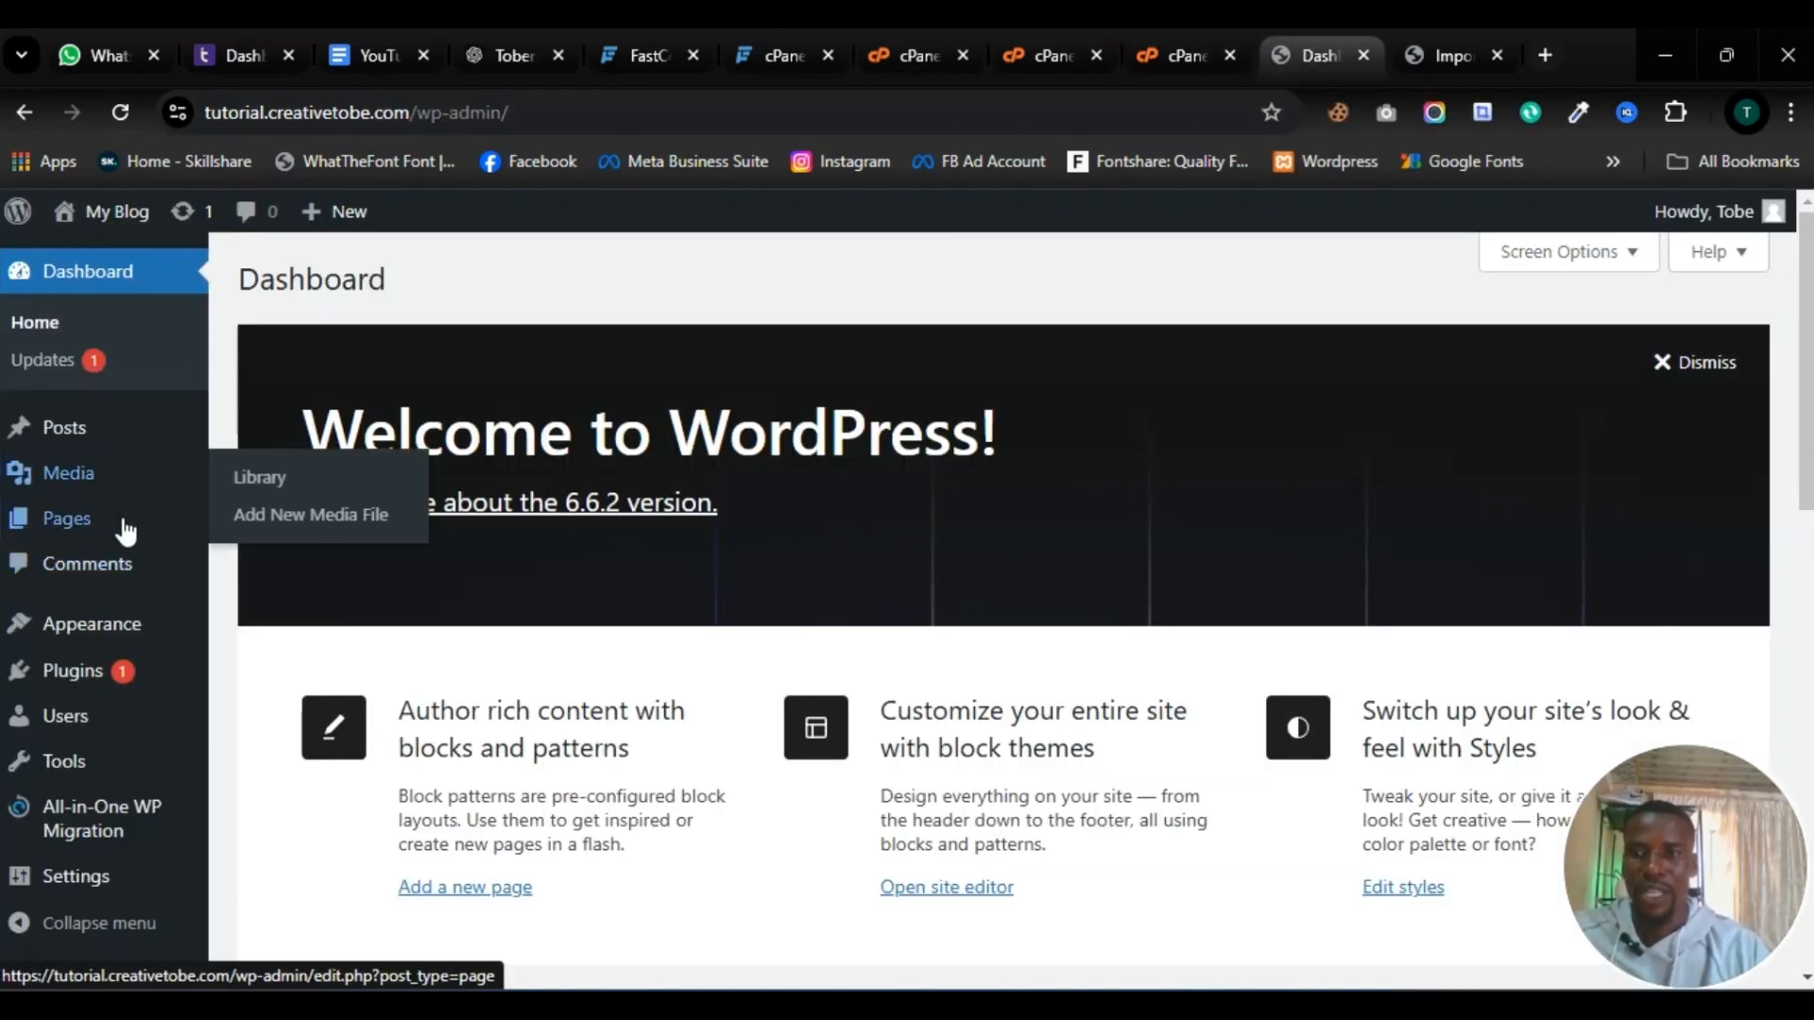
{"action": "scroll", "coordinate": [132, 667], "scroll_direction": "down", "scroll_amount": 3}
{"action": "mouse_move", "coordinate": [132, 812]}
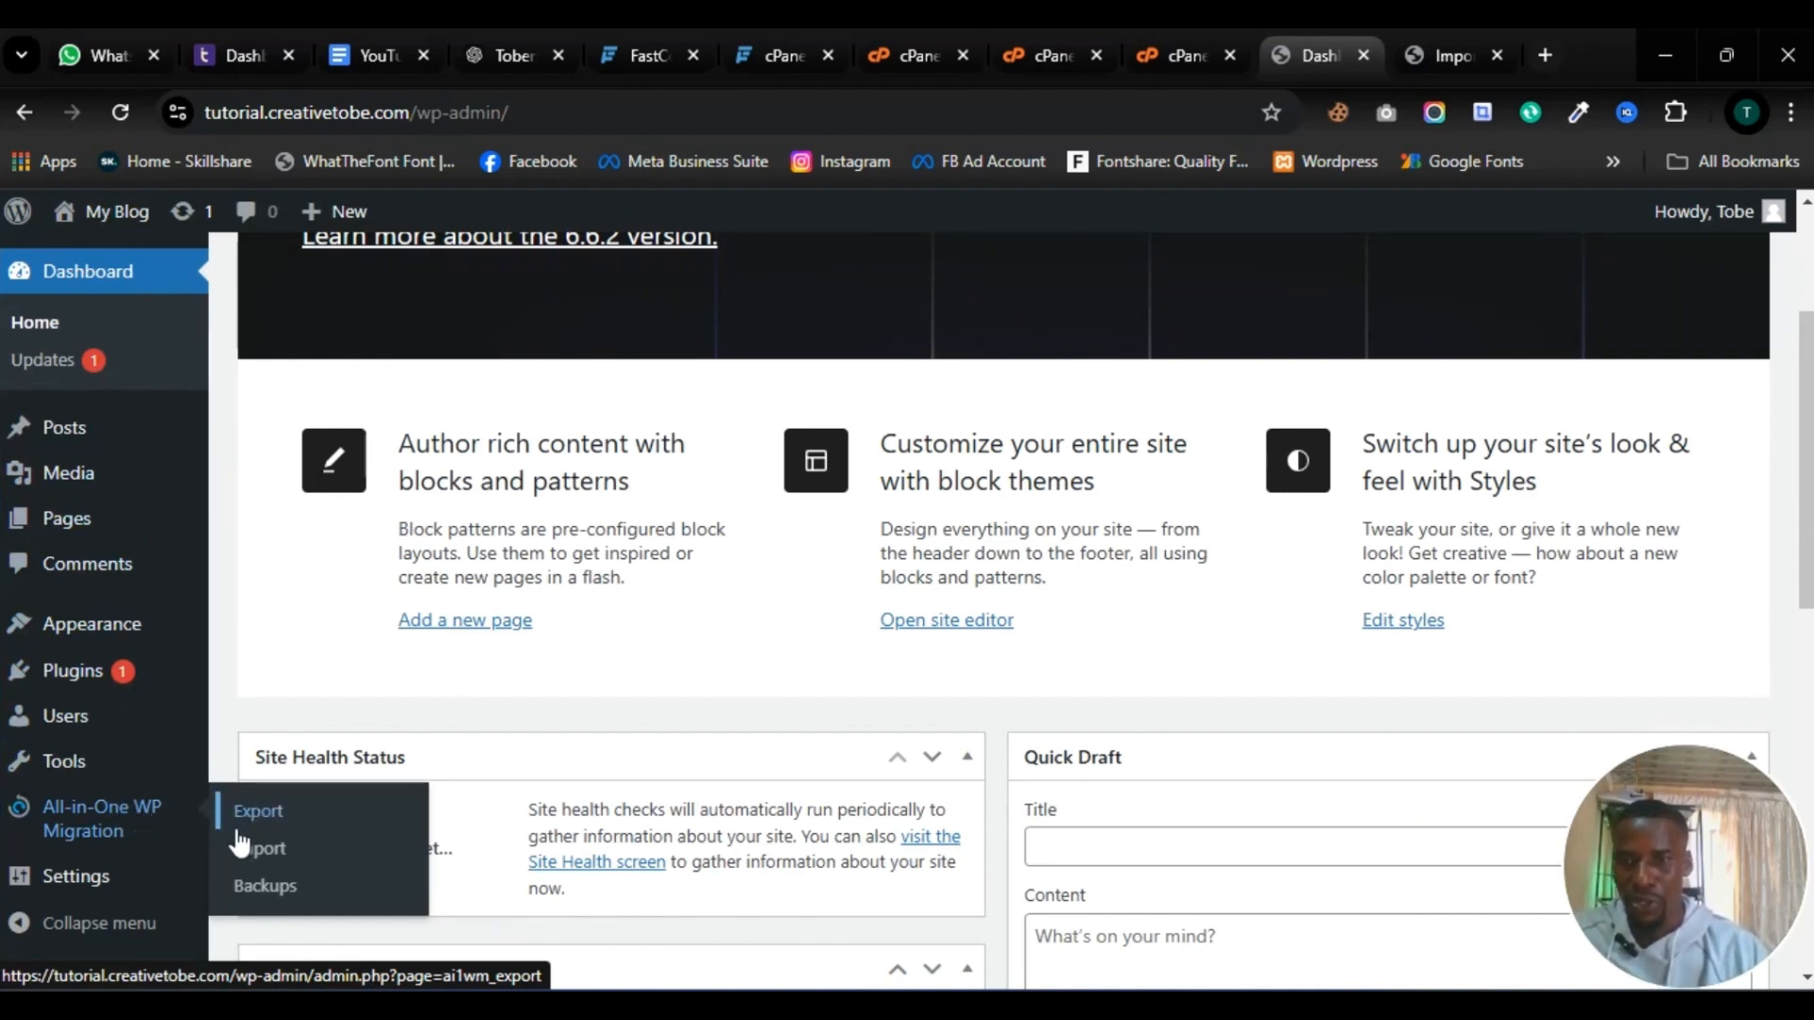
{"action": "left_click", "coordinate": [289, 891]}
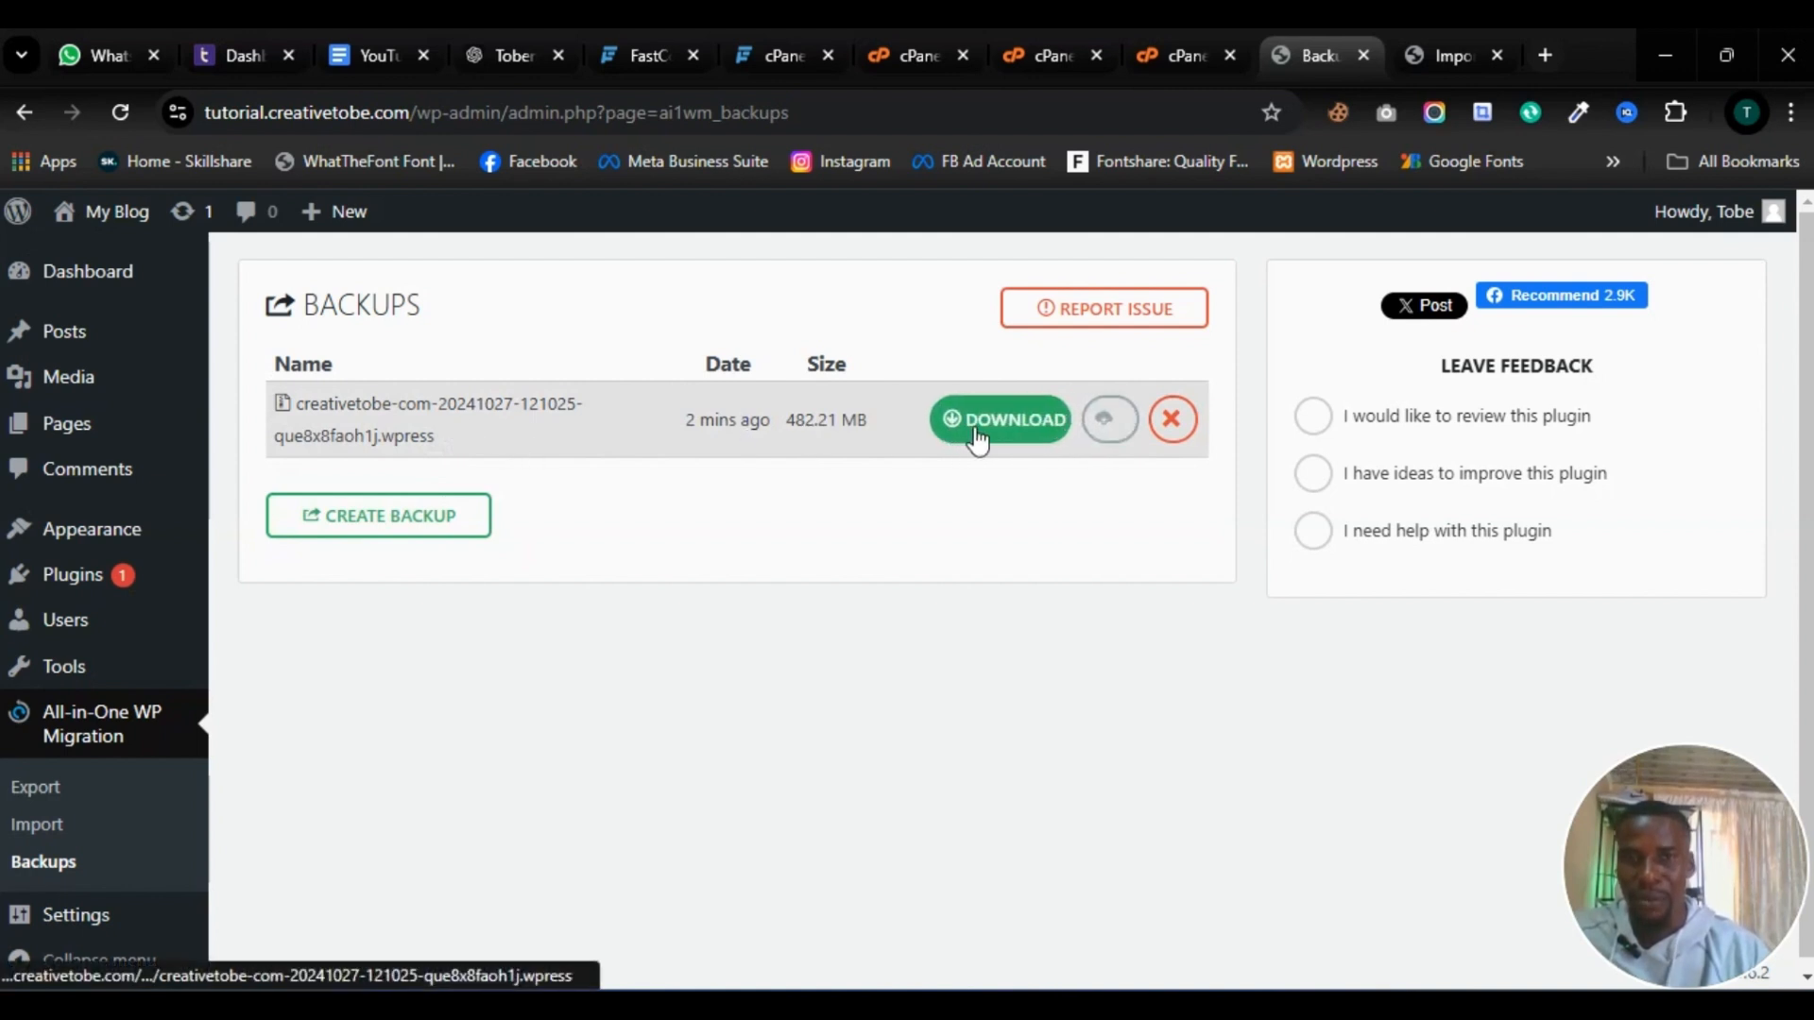
{"action": "left_click", "coordinate": [1058, 429]}
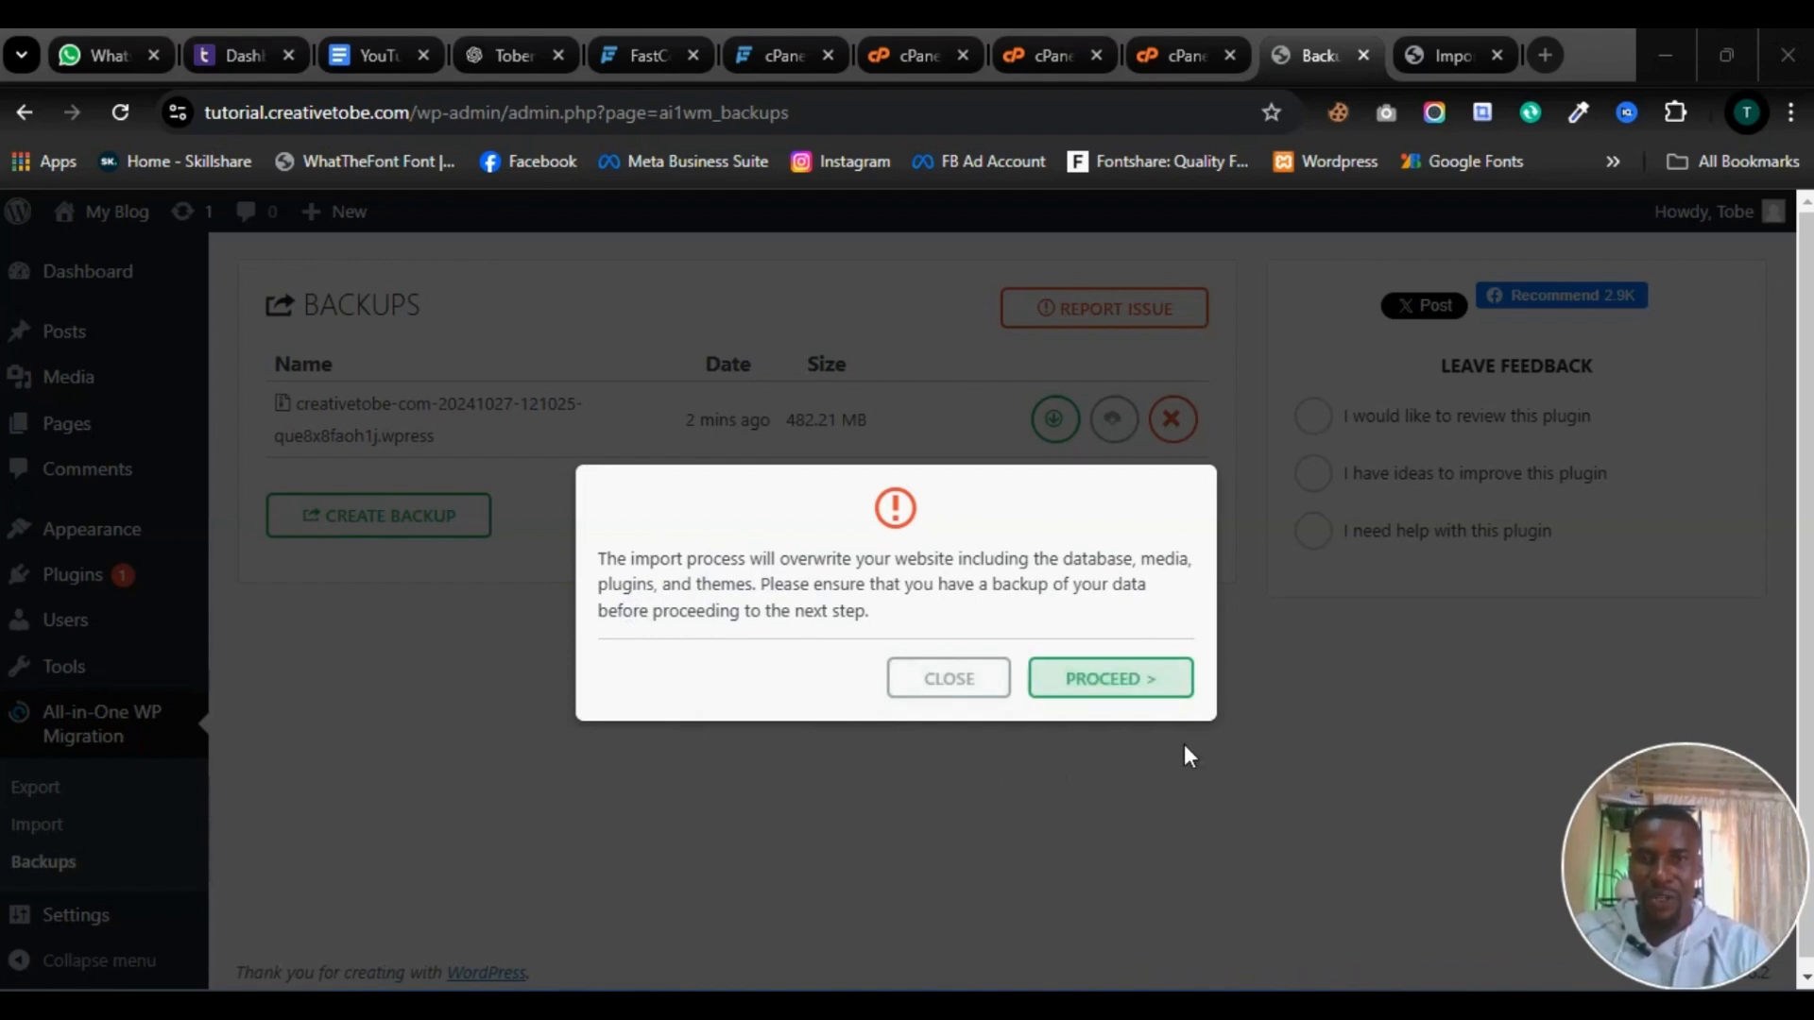
{"action": "left_click", "coordinate": [1125, 679]}
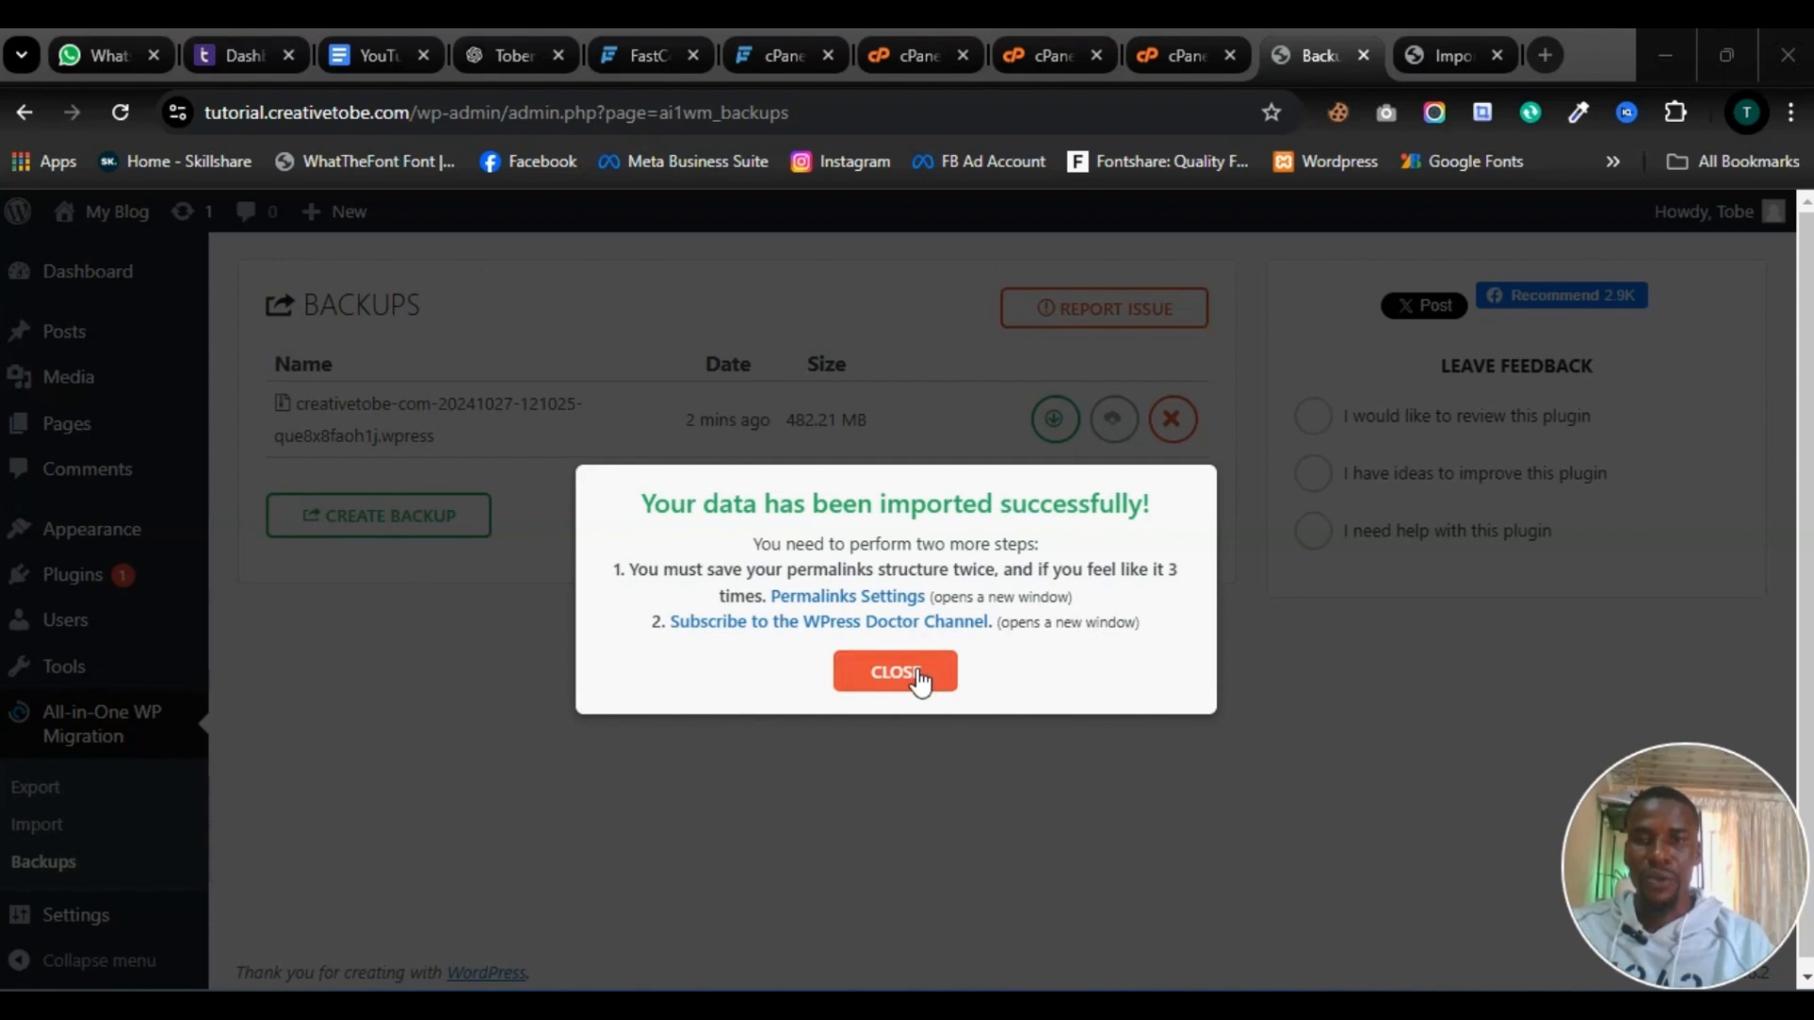
Open the migrated site's Permalink Settings from the import completion message and save the site login in the browser's password manager
{"action": "left_click", "coordinate": [835, 601]}
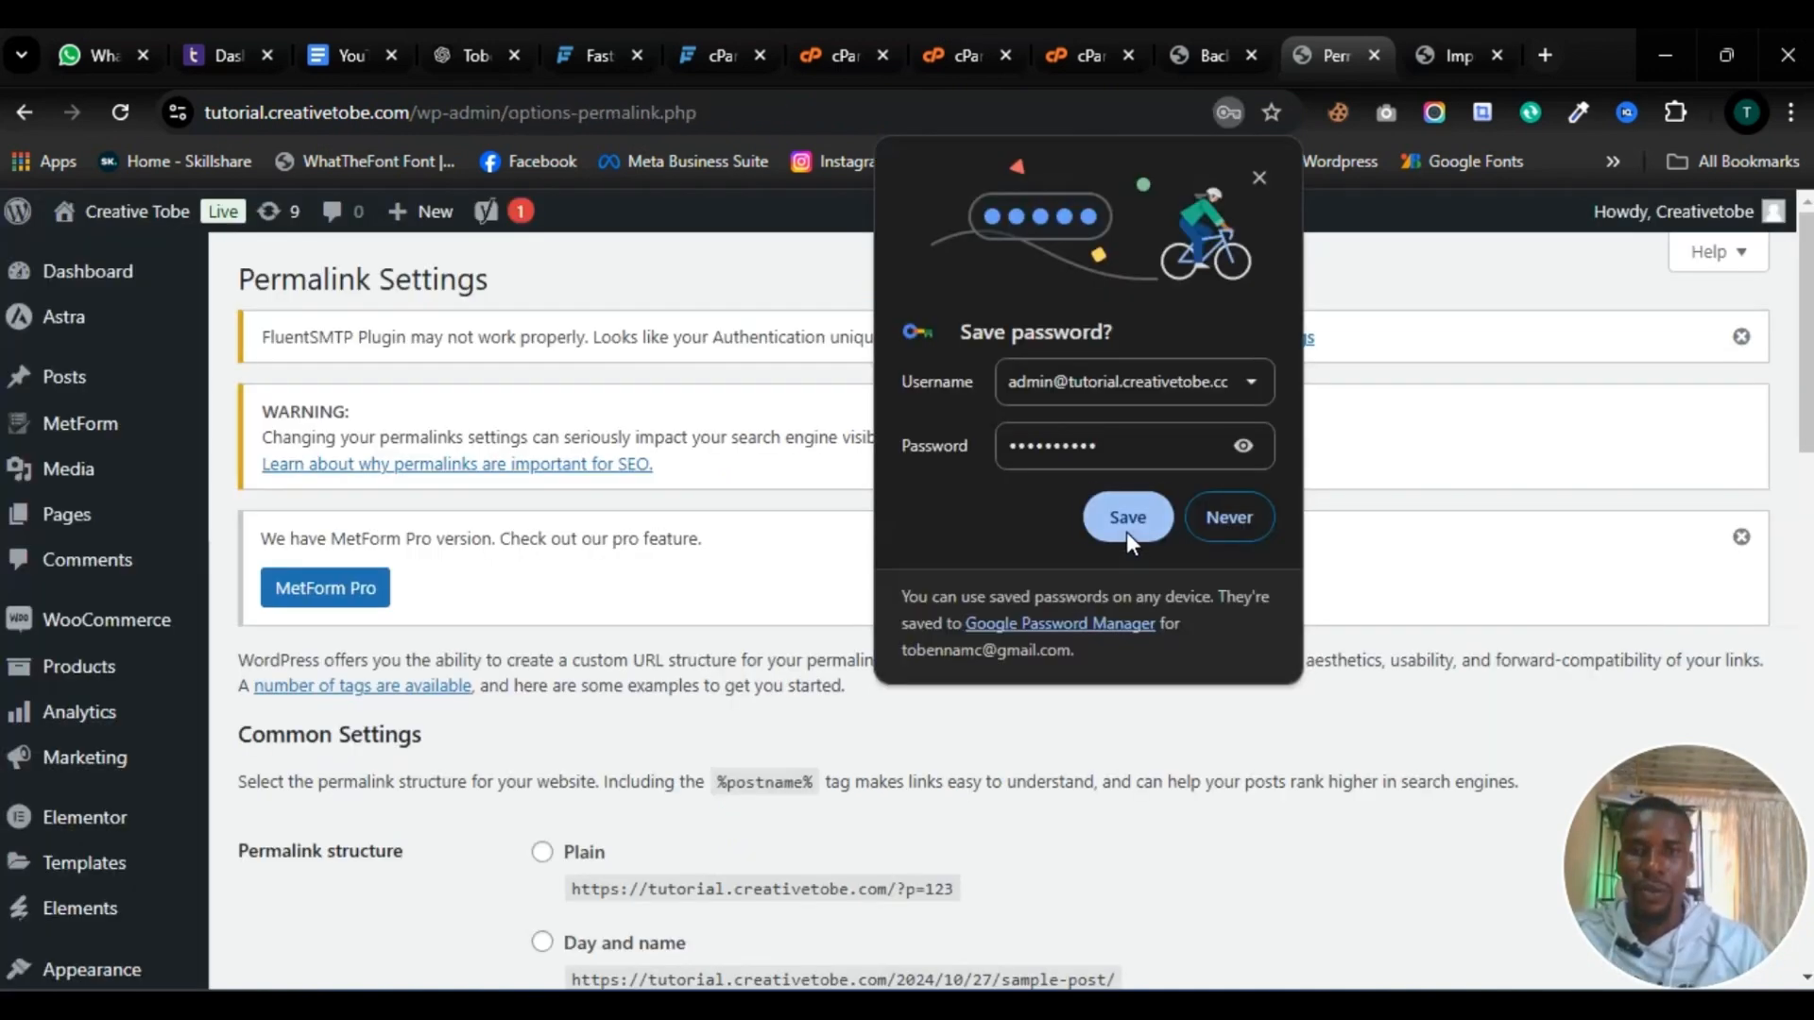
{"action": "left_click", "coordinate": [1126, 526]}
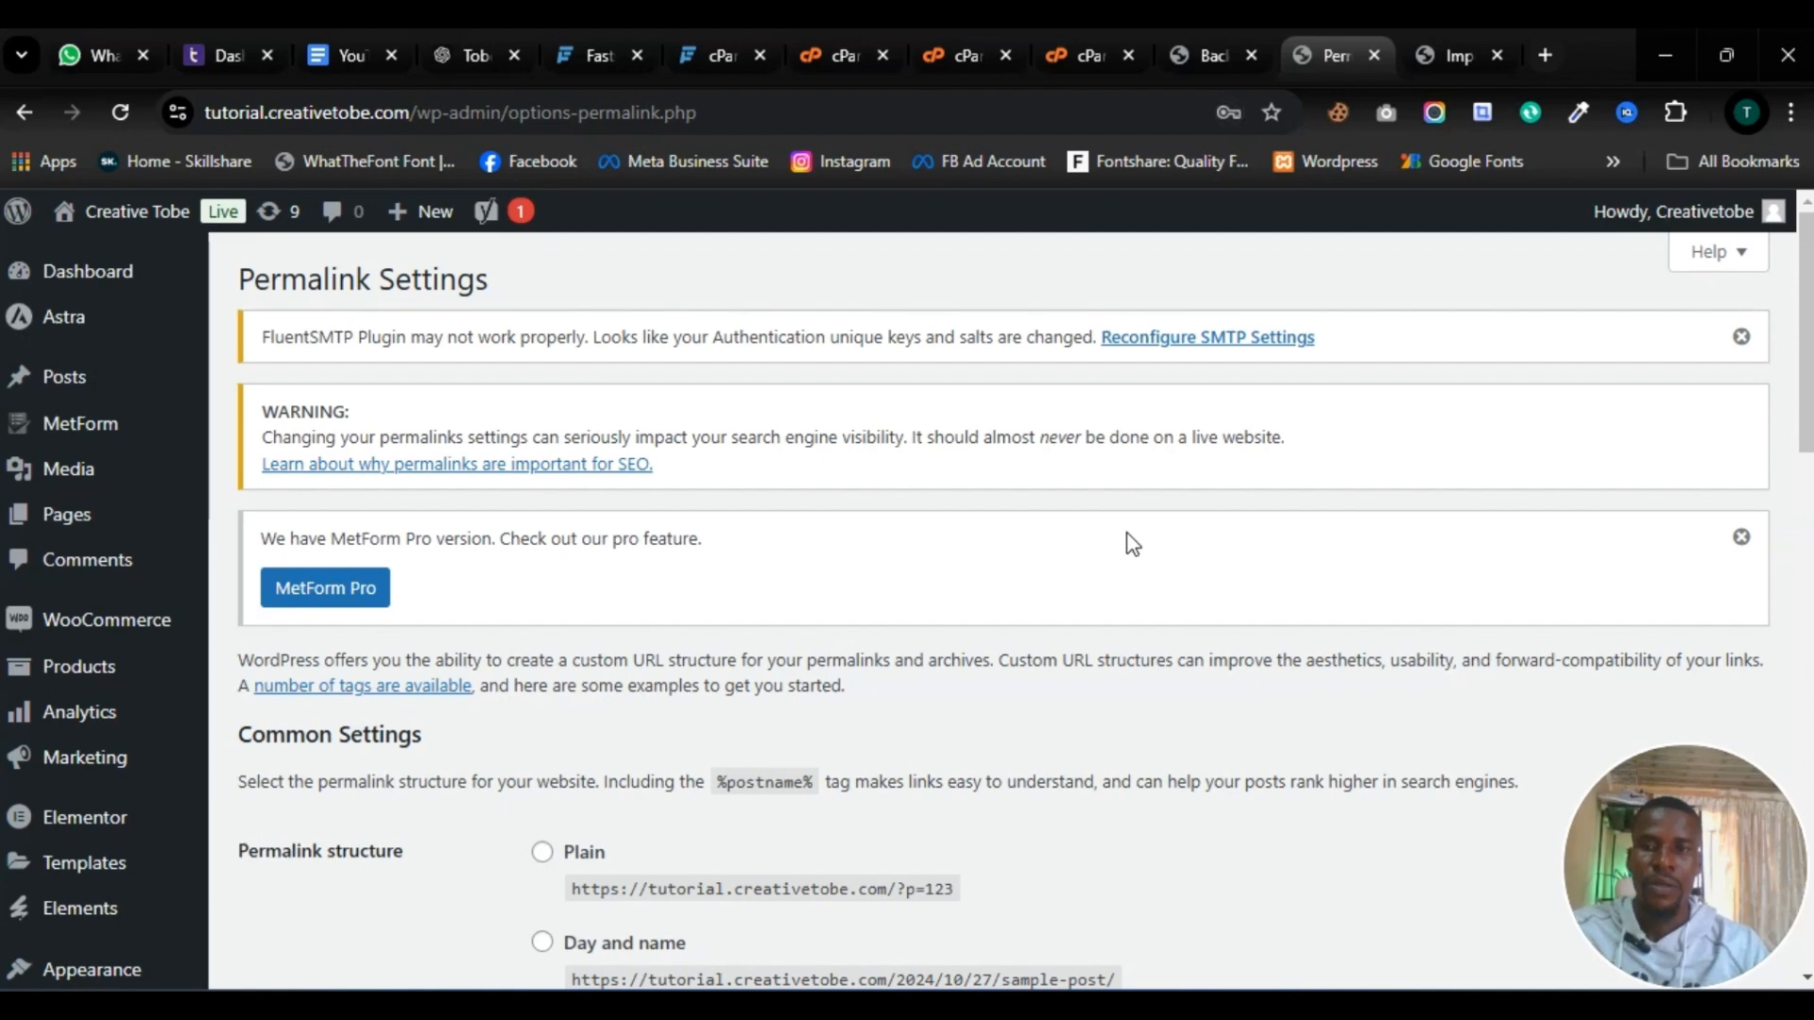
{"action": "scroll", "coordinate": [631, 645], "scroll_direction": "down", "scroll_amount": 4}
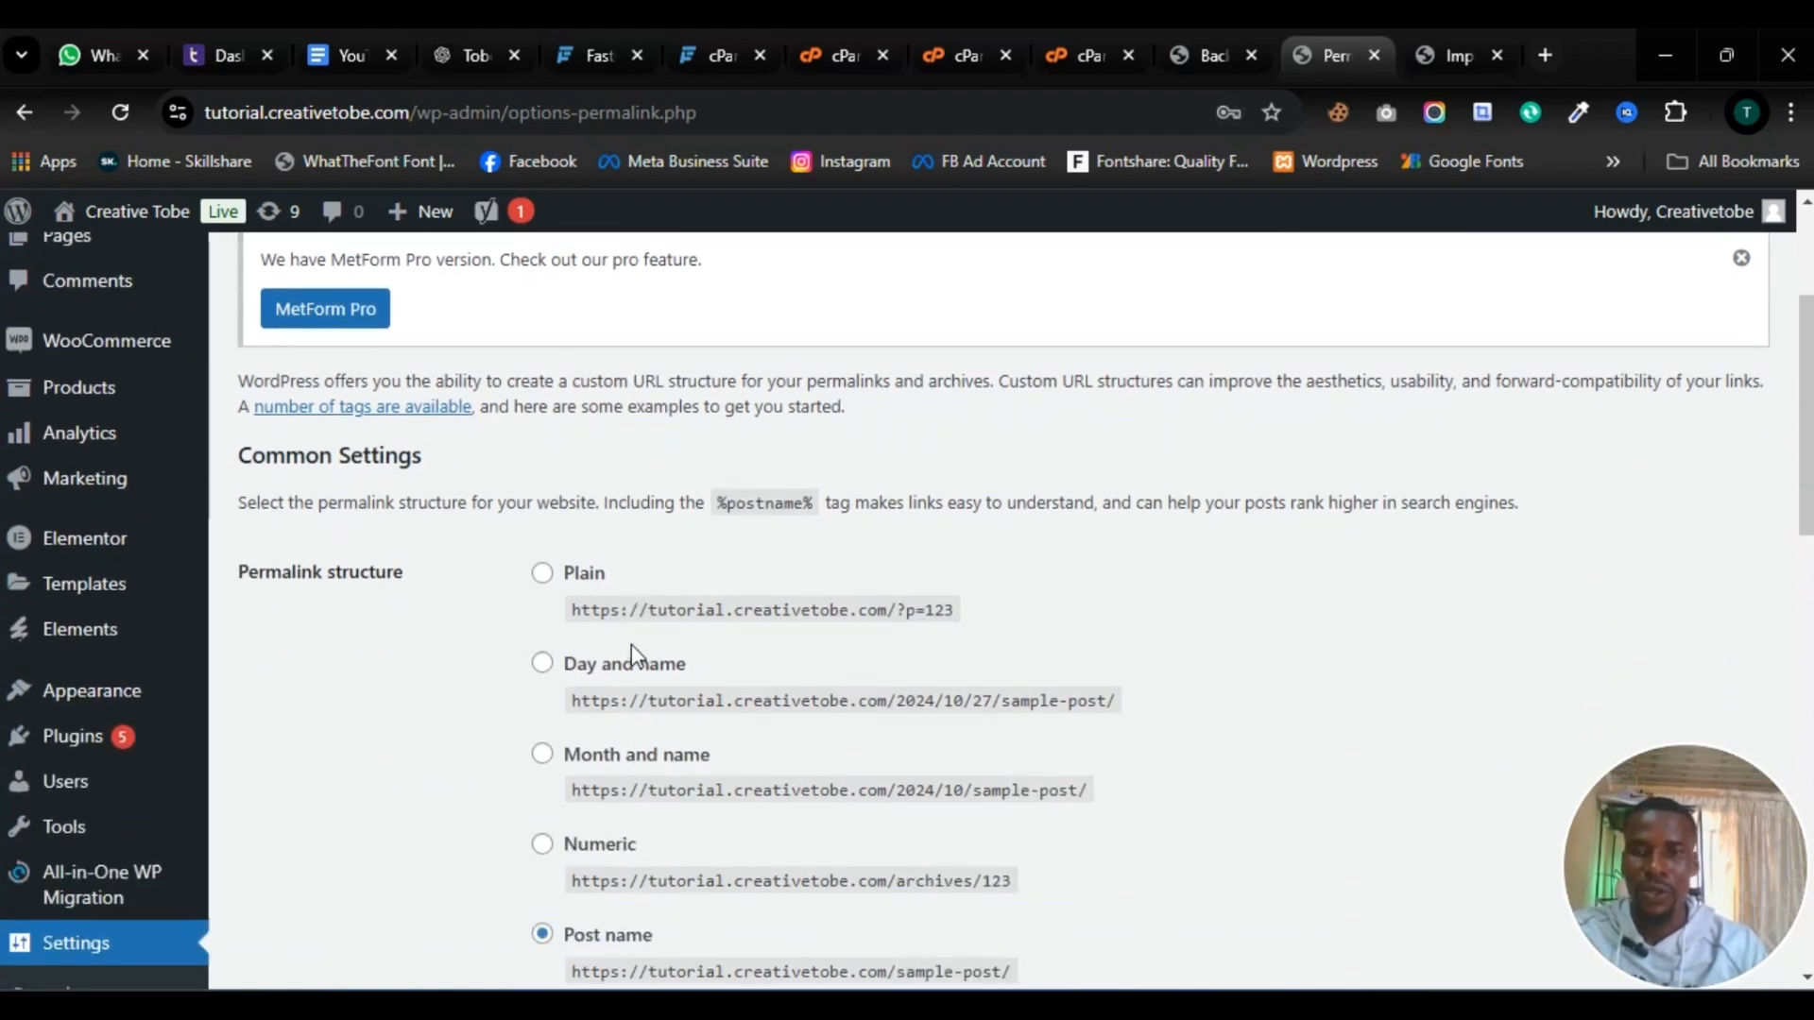
{"action": "scroll", "coordinate": [563, 583], "scroll_direction": "down", "scroll_amount": 3}
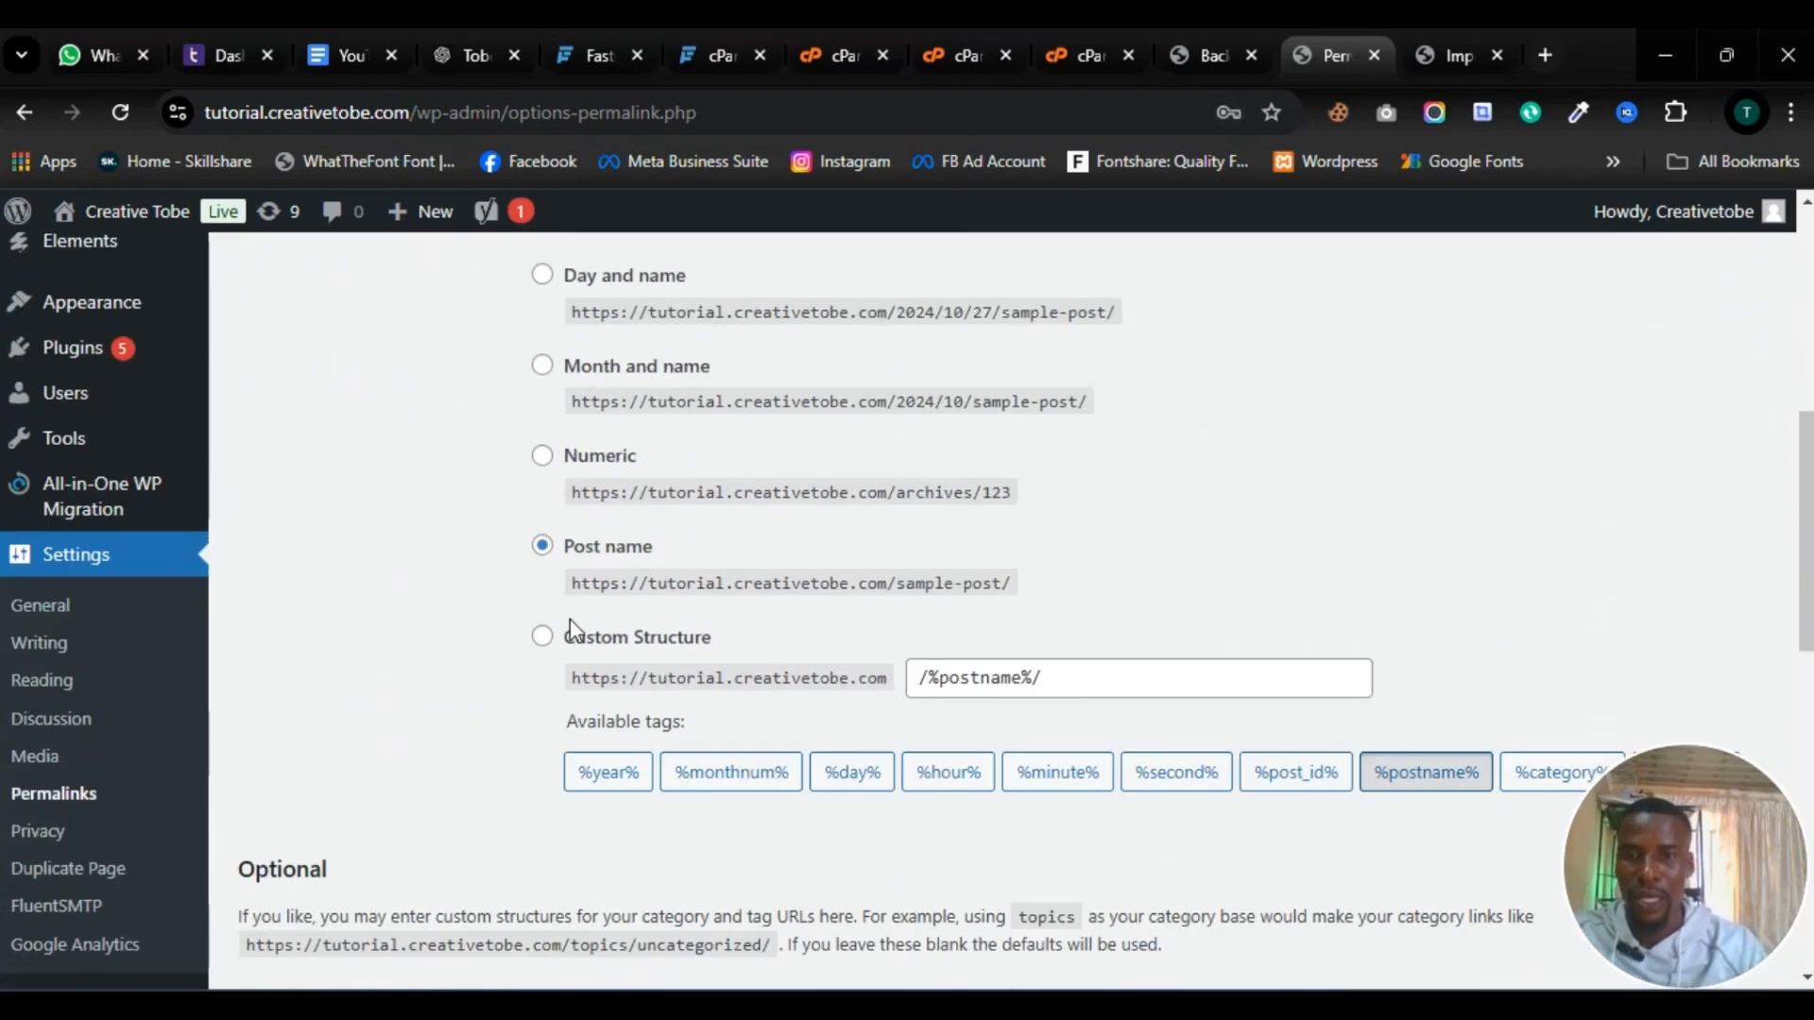
{"action": "scroll", "coordinate": [572, 637], "scroll_direction": "up", "scroll_amount": 2}
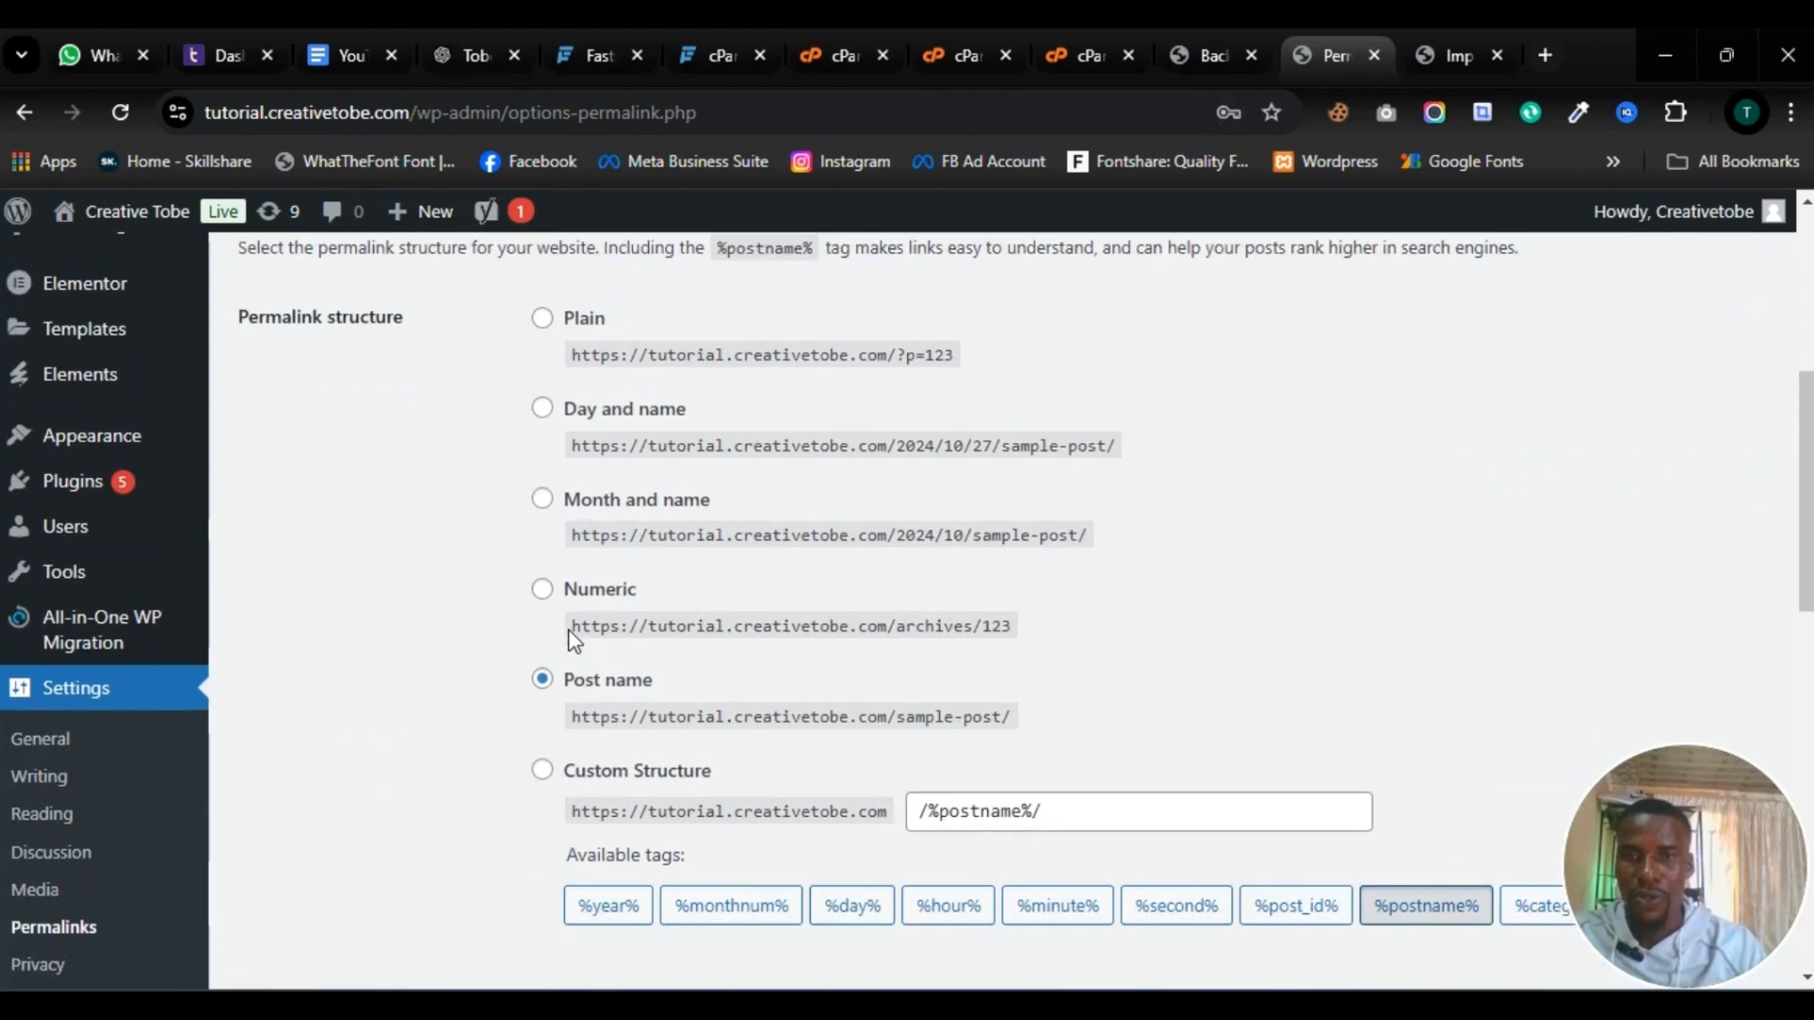
{"action": "scroll", "coordinate": [609, 711], "scroll_direction": "down", "scroll_amount": 8}
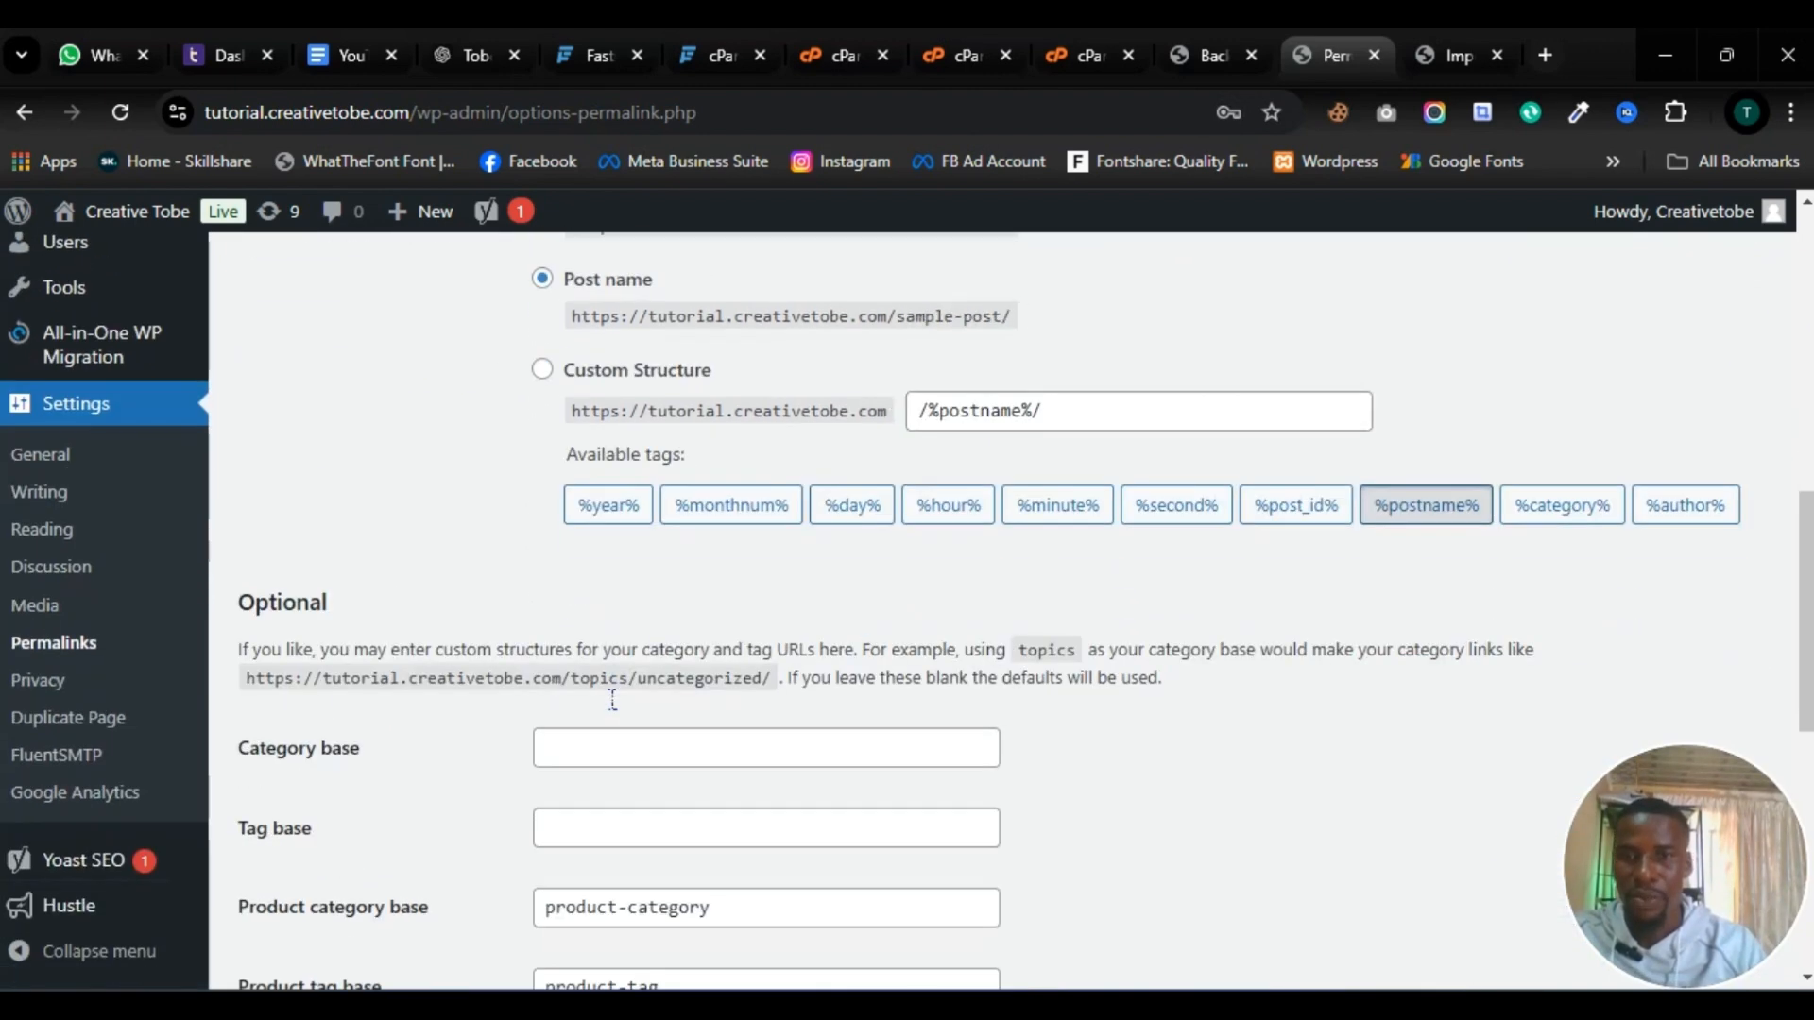
{"action": "scroll", "coordinate": [615, 711], "scroll_direction": "up", "scroll_amount": 7}
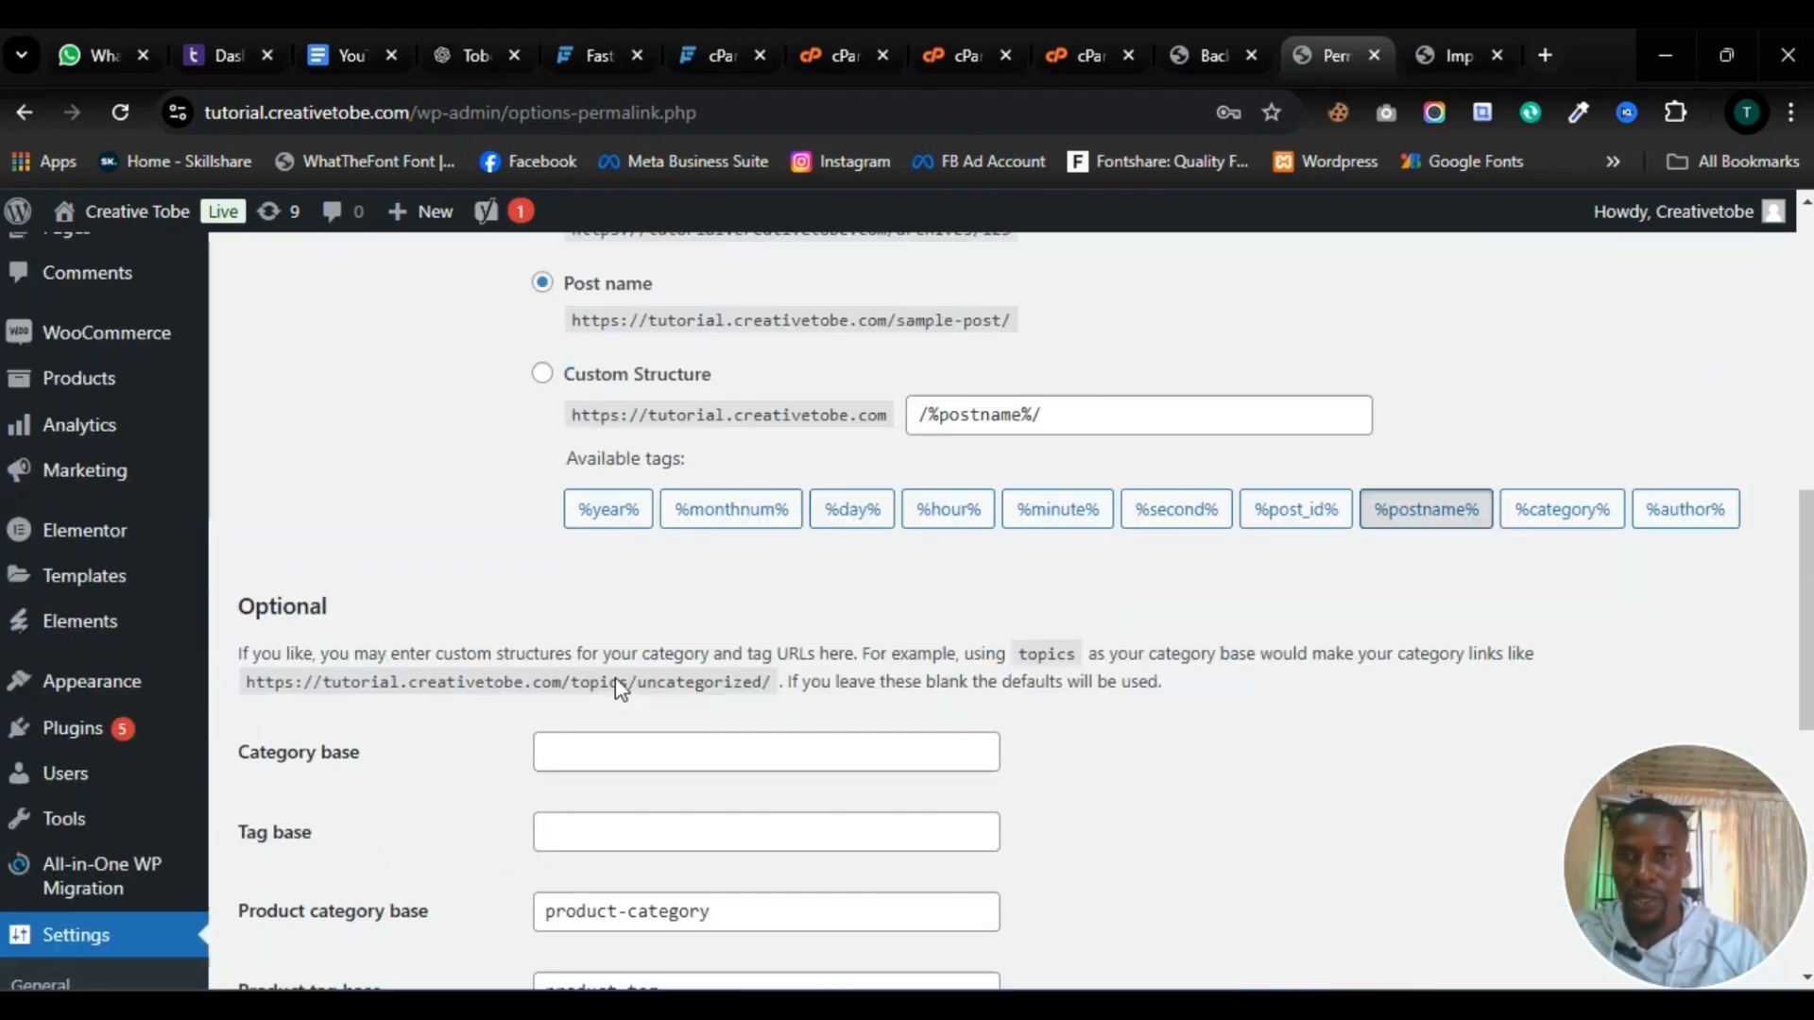
Save the site's Permalink Settings three times in a row with the Post name structure
{"action": "scroll", "coordinate": [615, 603], "scroll_direction": "down", "scroll_amount": 10}
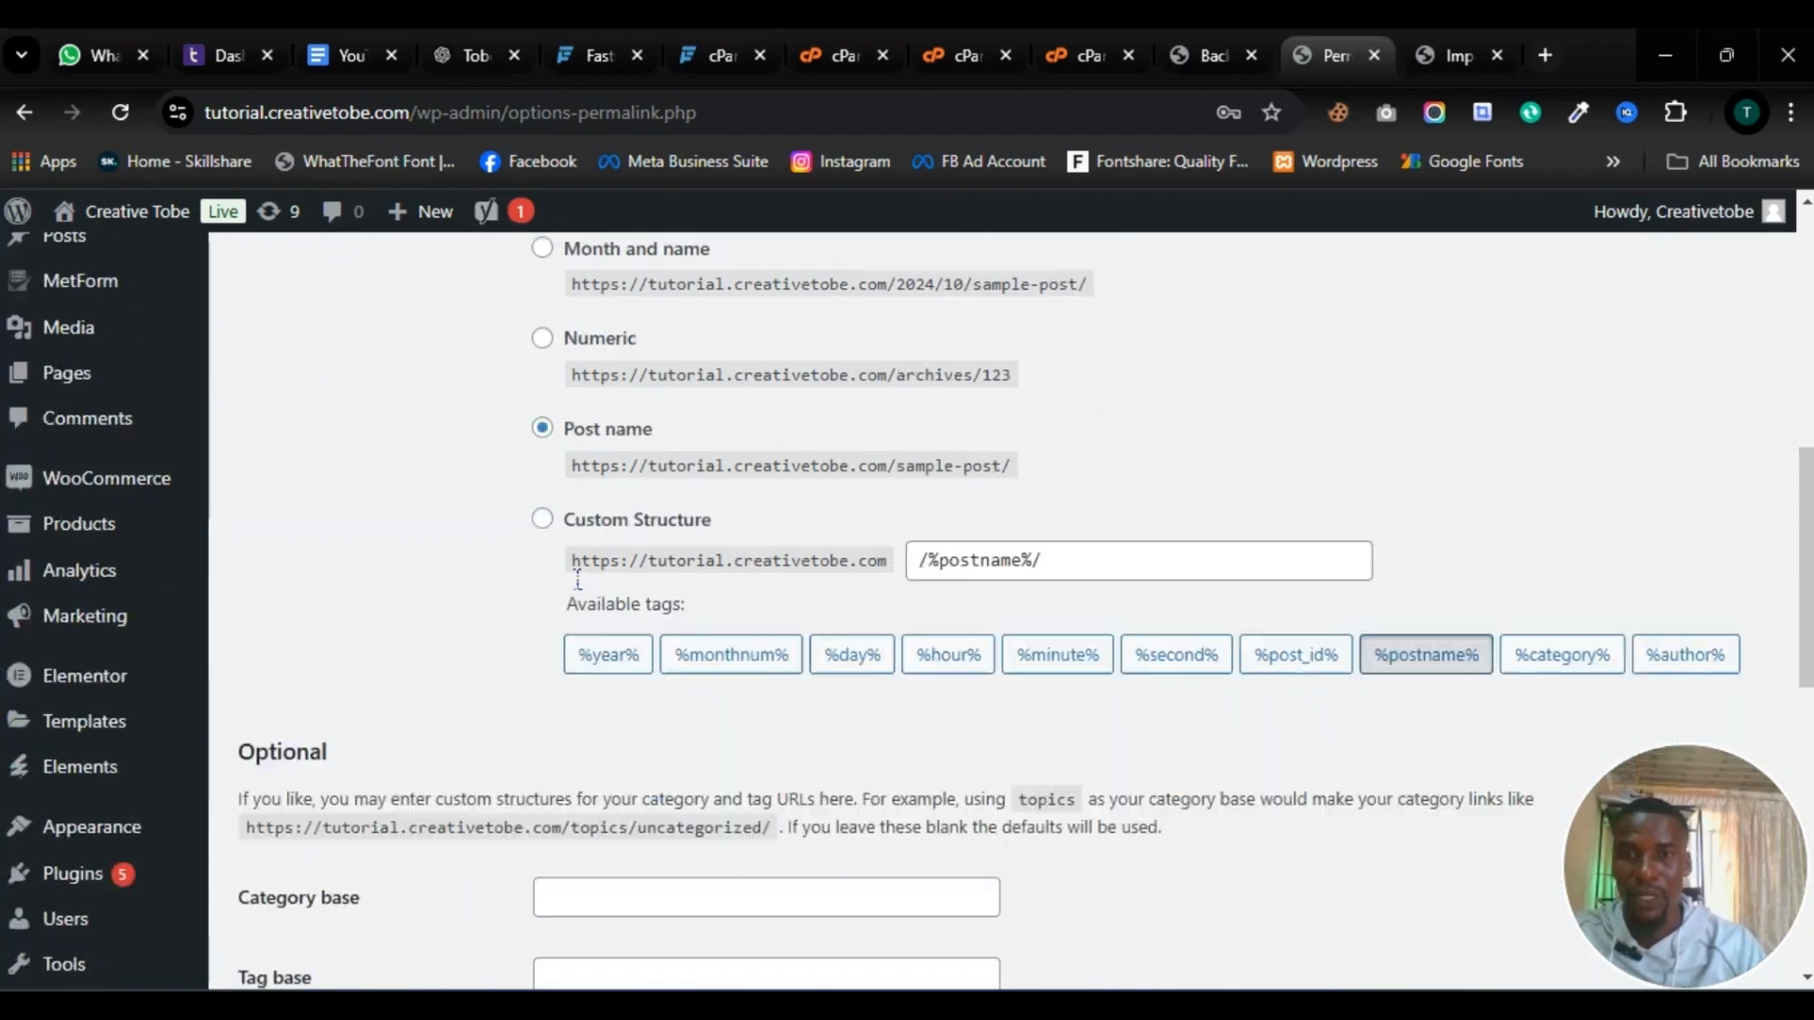
{"action": "scroll", "coordinate": [618, 602], "scroll_direction": "down", "scroll_amount": 2}
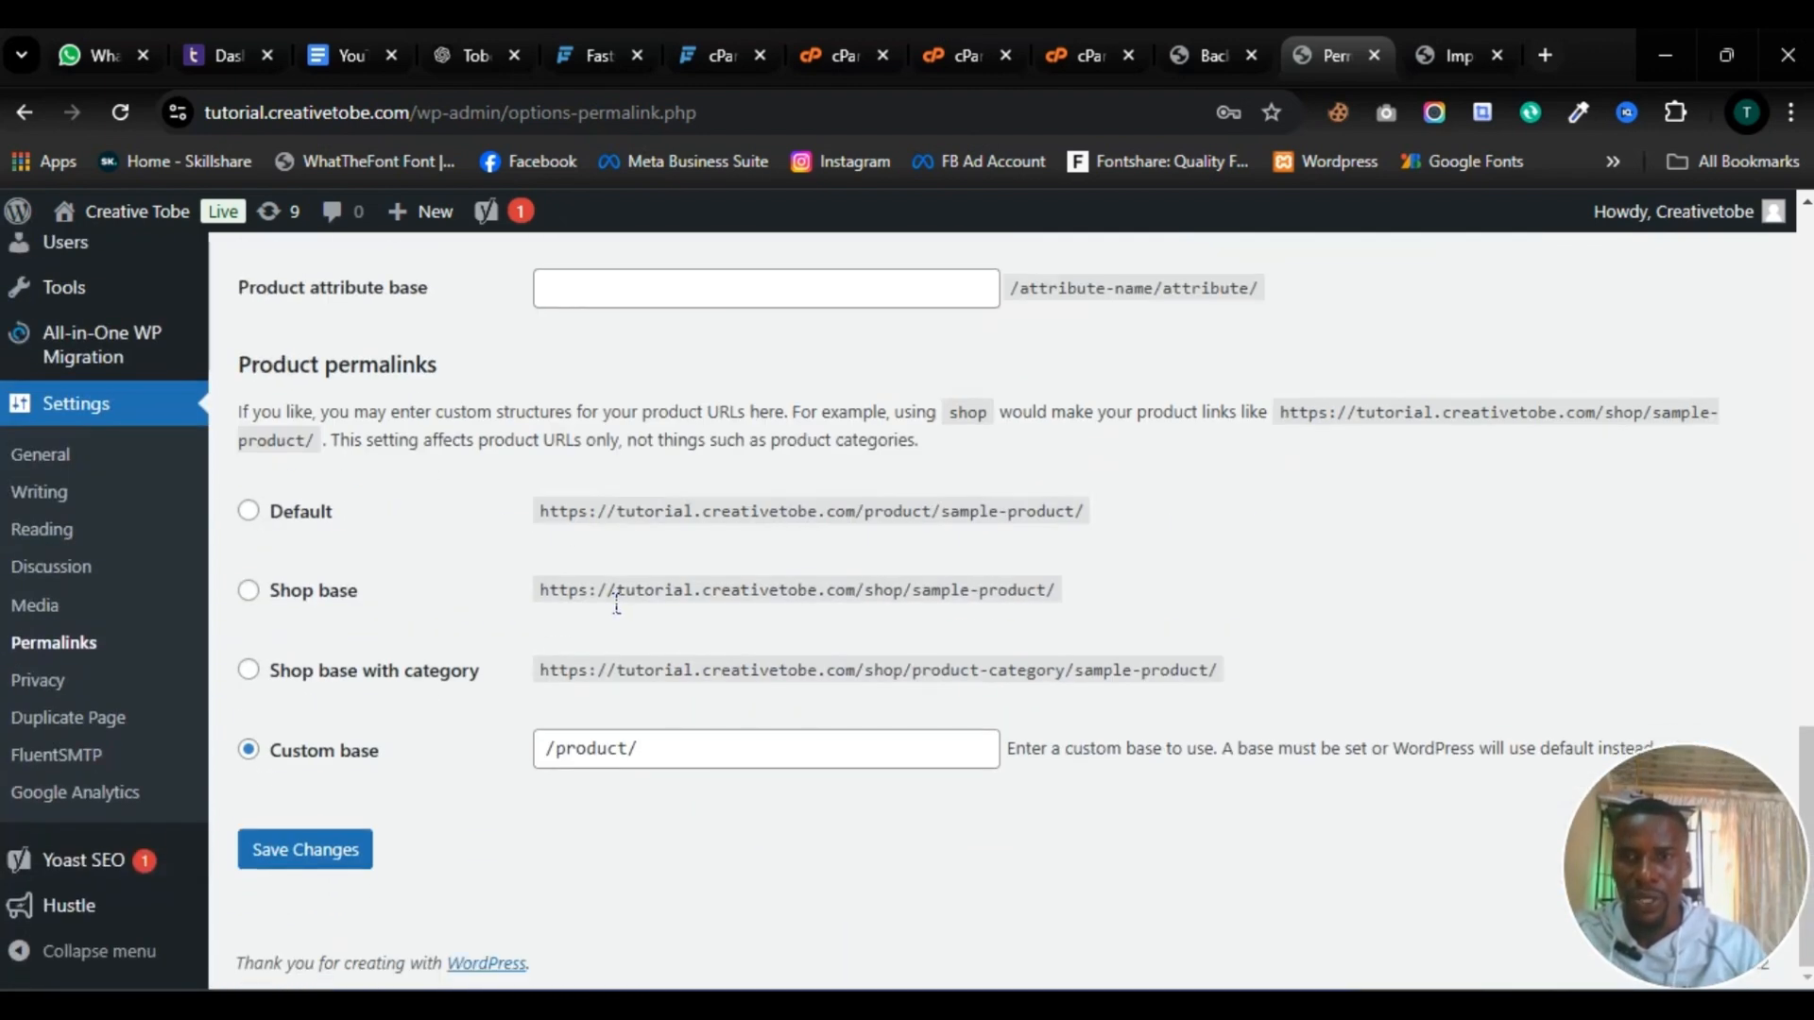
{"action": "left_click", "coordinate": [317, 867]}
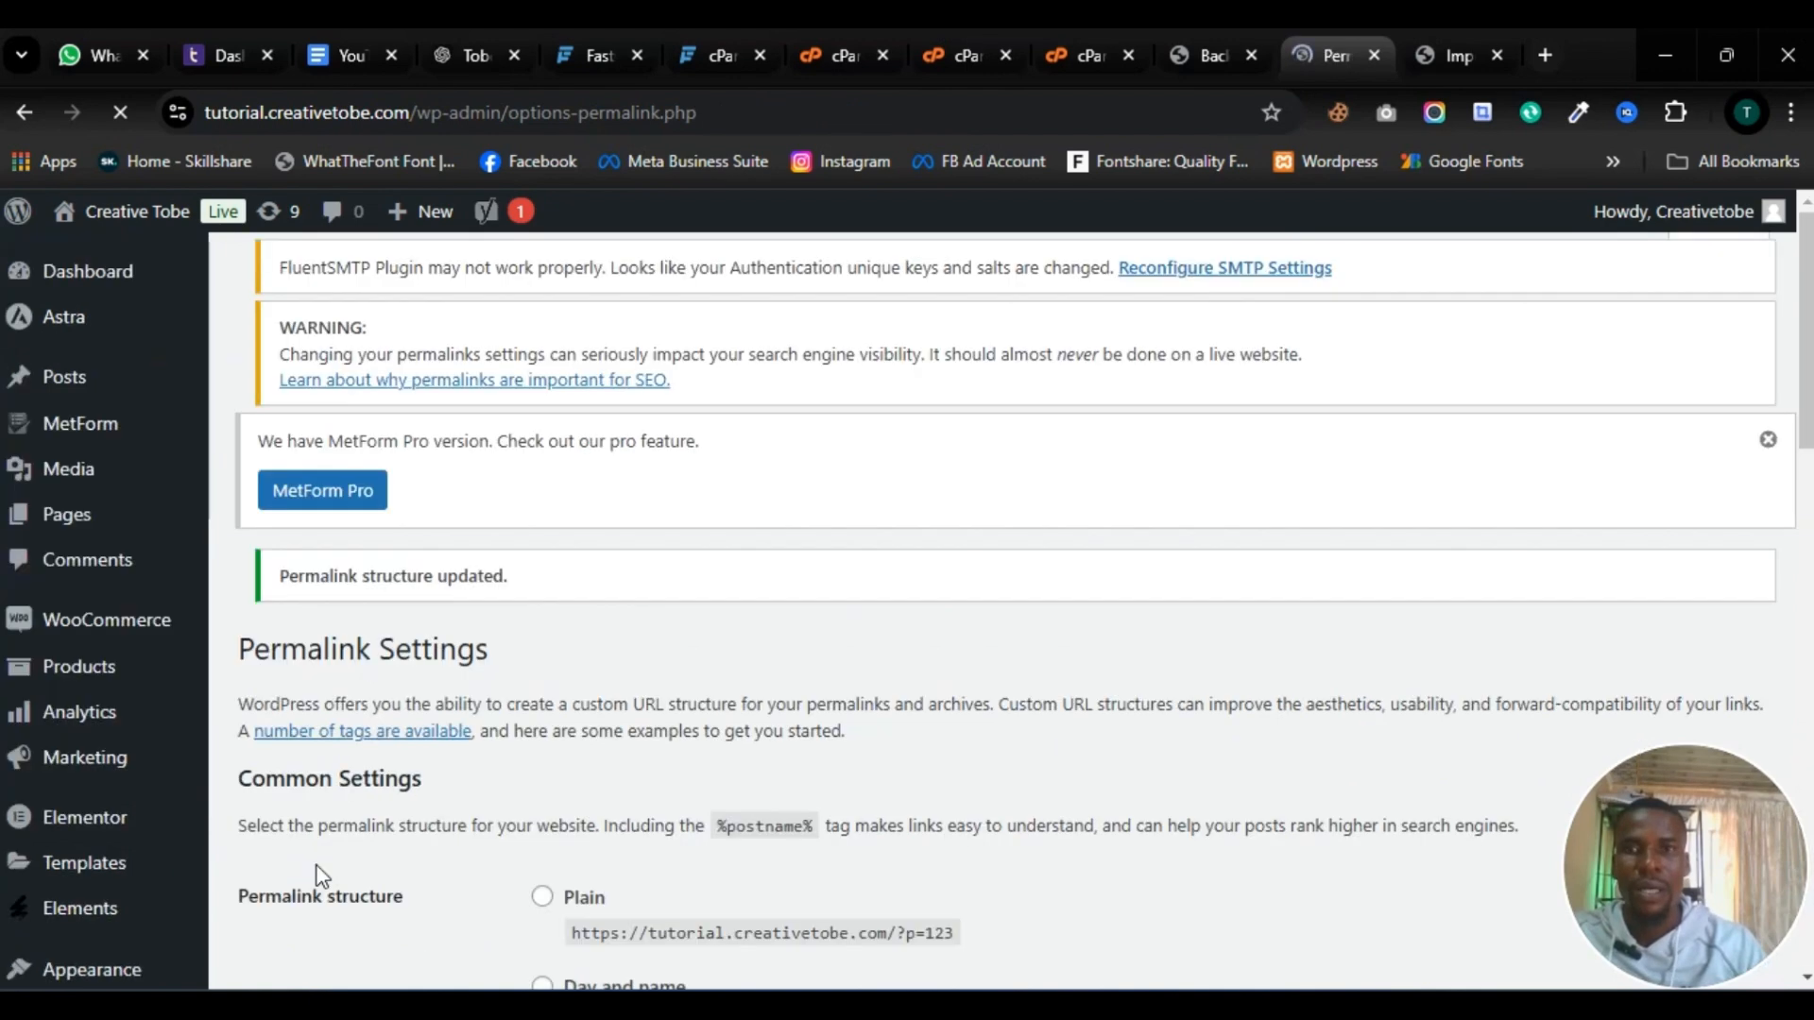
{"action": "scroll", "coordinate": [386, 761], "scroll_direction": "down", "scroll_amount": 18}
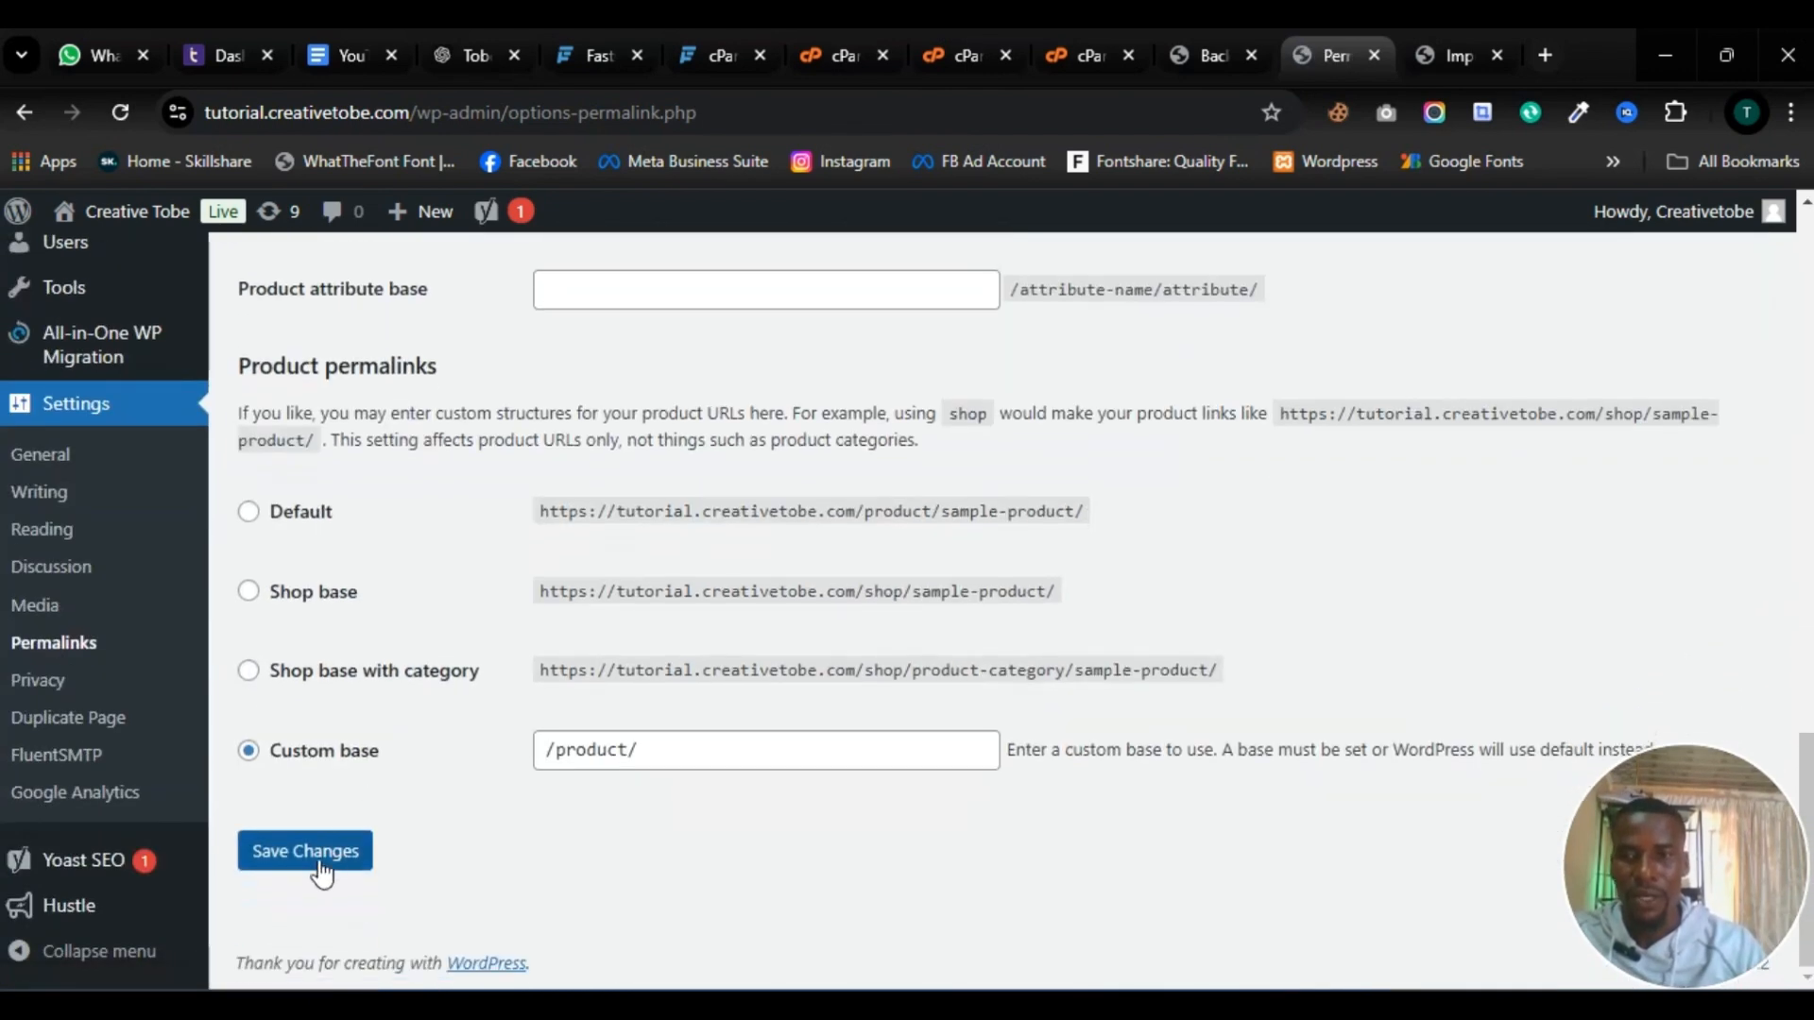
{"action": "left_click", "coordinate": [322, 871]}
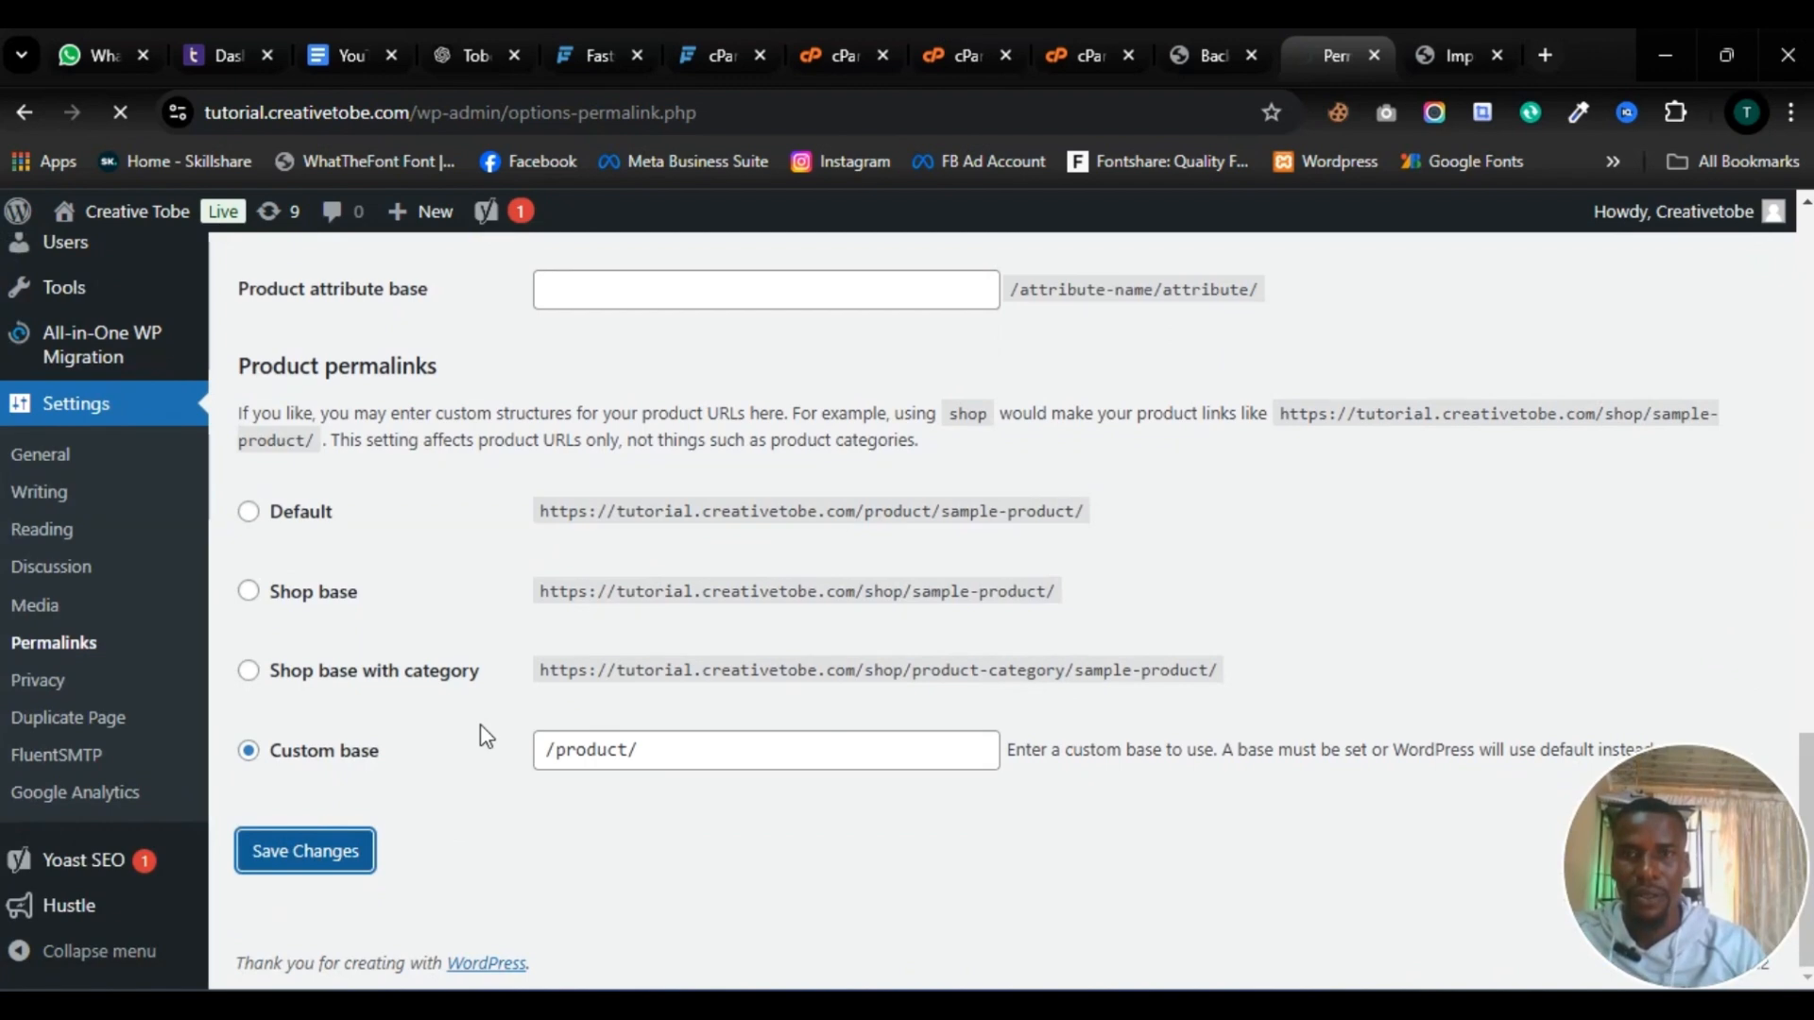
{"action": "scroll", "coordinate": [486, 709], "scroll_direction": "down", "scroll_amount": 15}
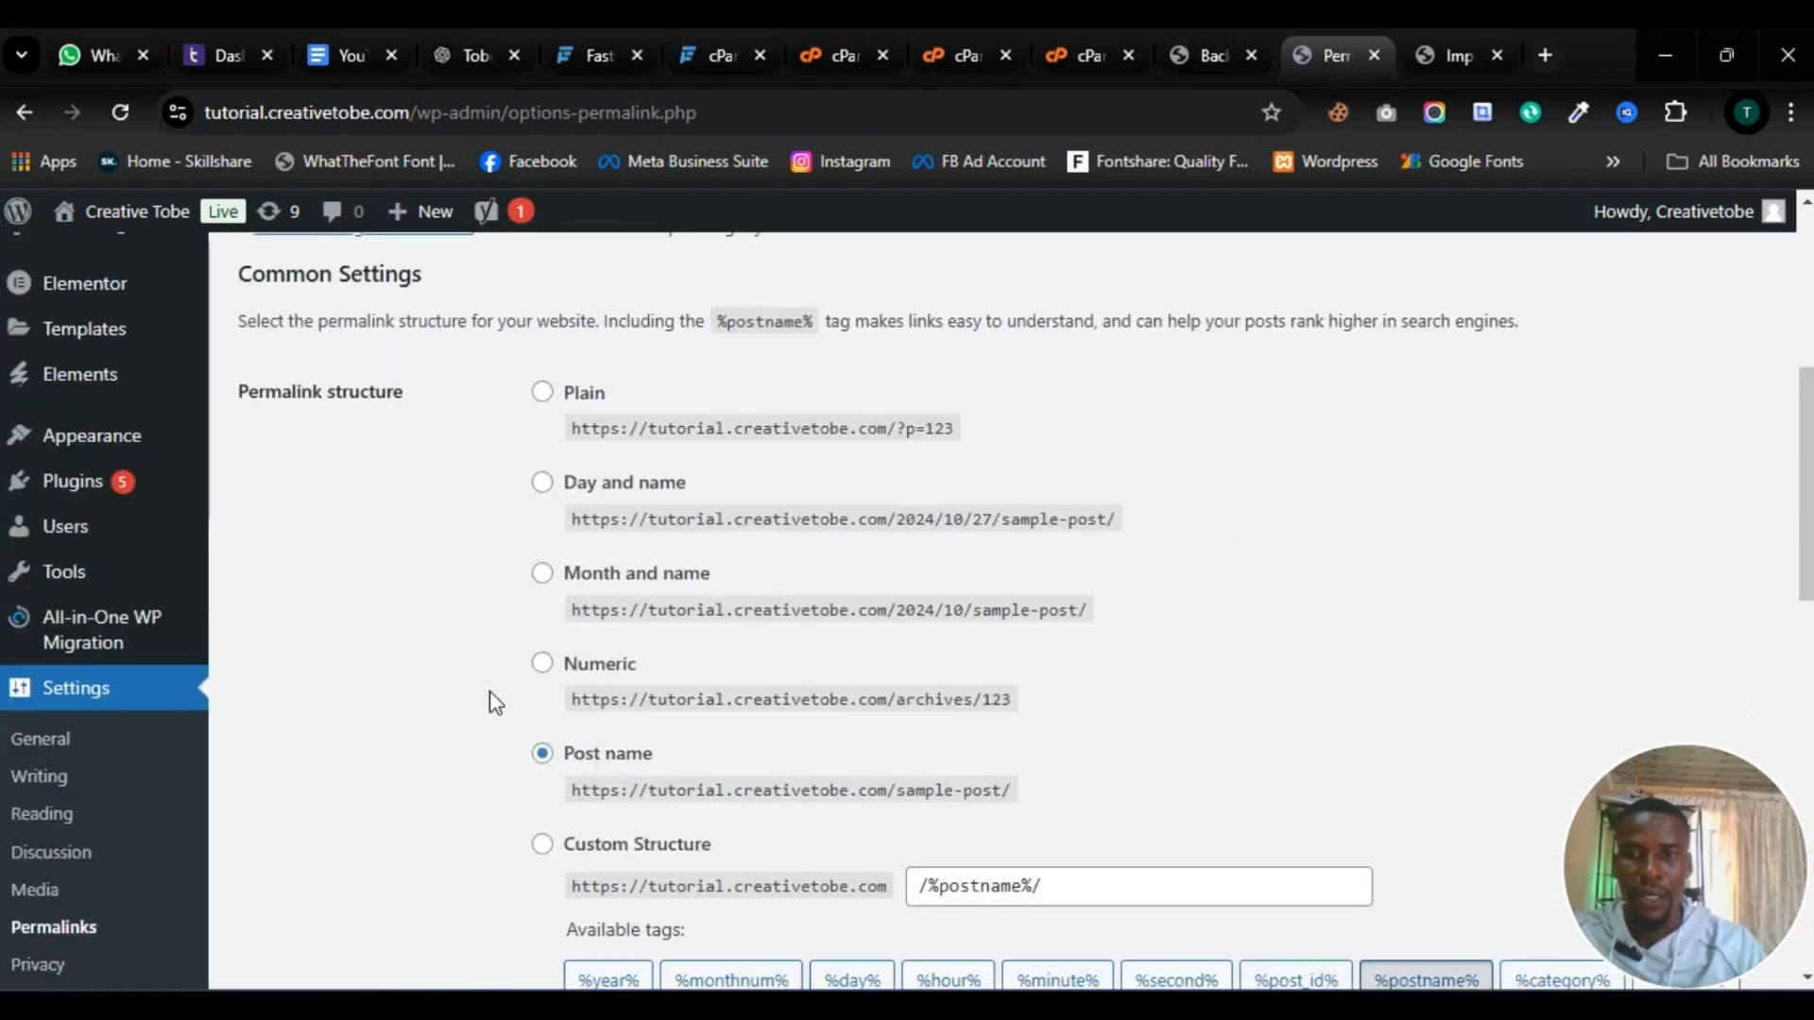
{"action": "scroll", "coordinate": [489, 690], "scroll_direction": "down", "scroll_amount": 3}
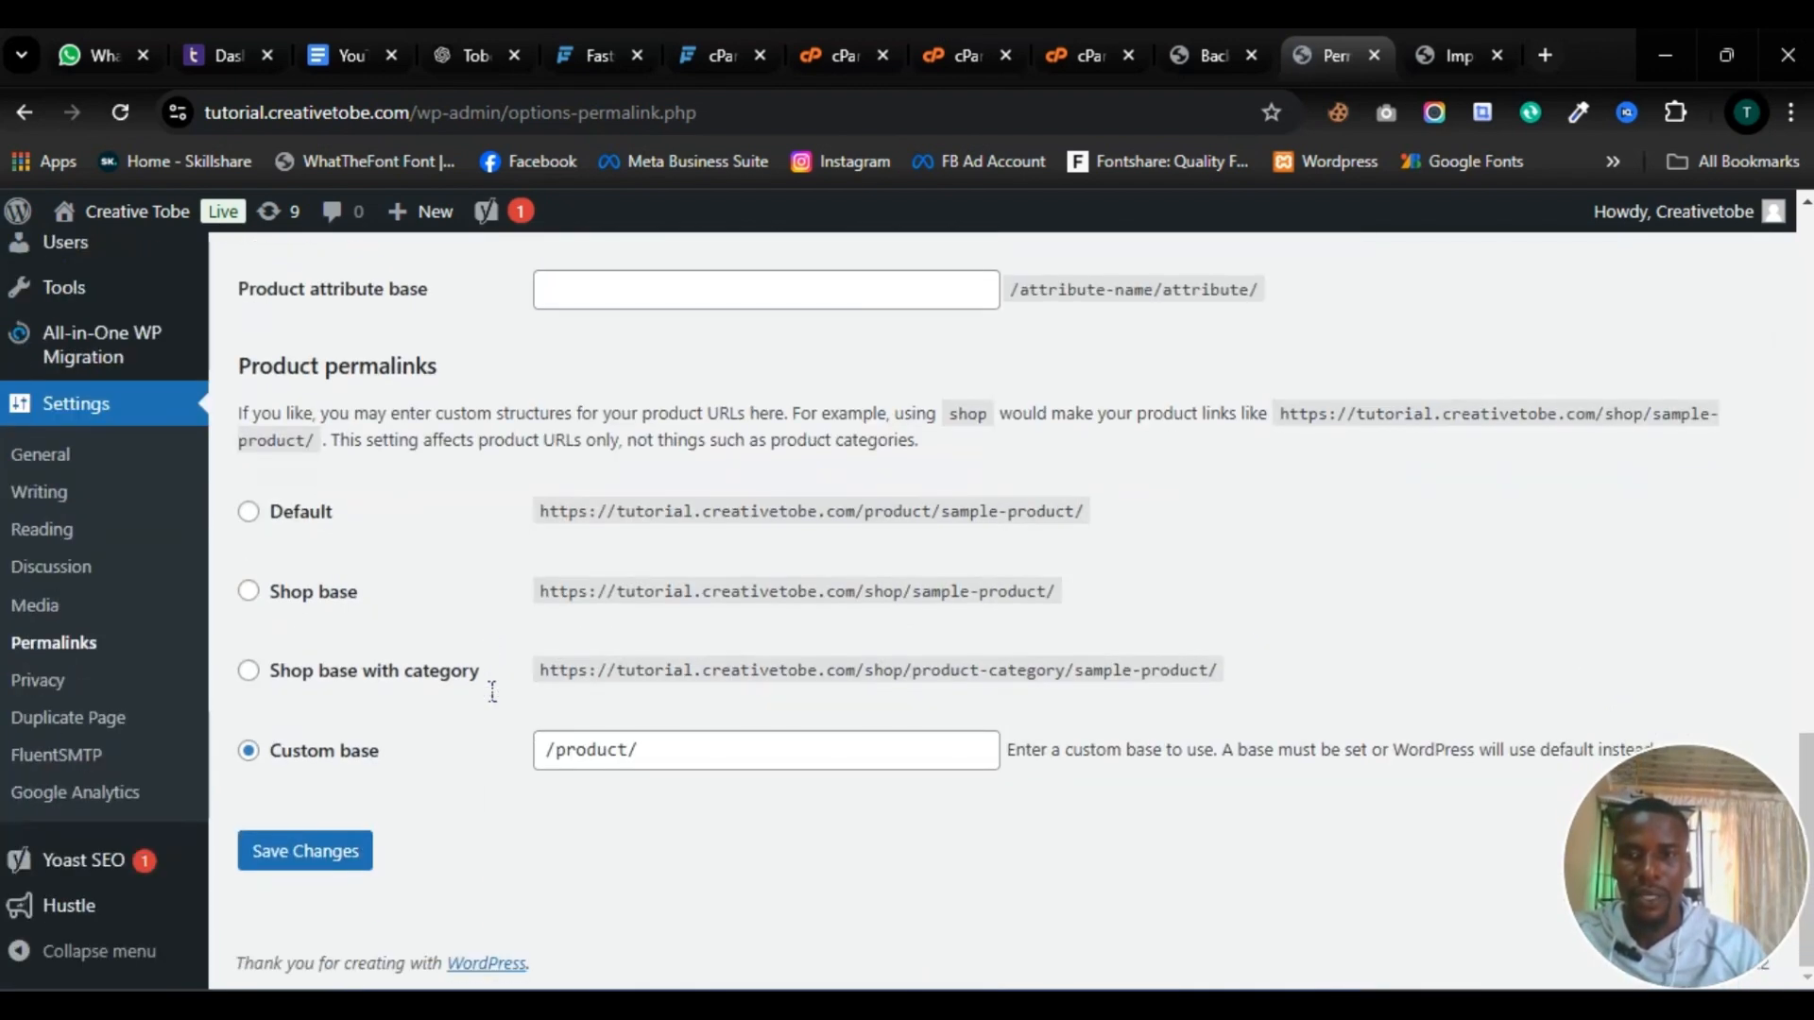
{"action": "left_click", "coordinate": [301, 851]}
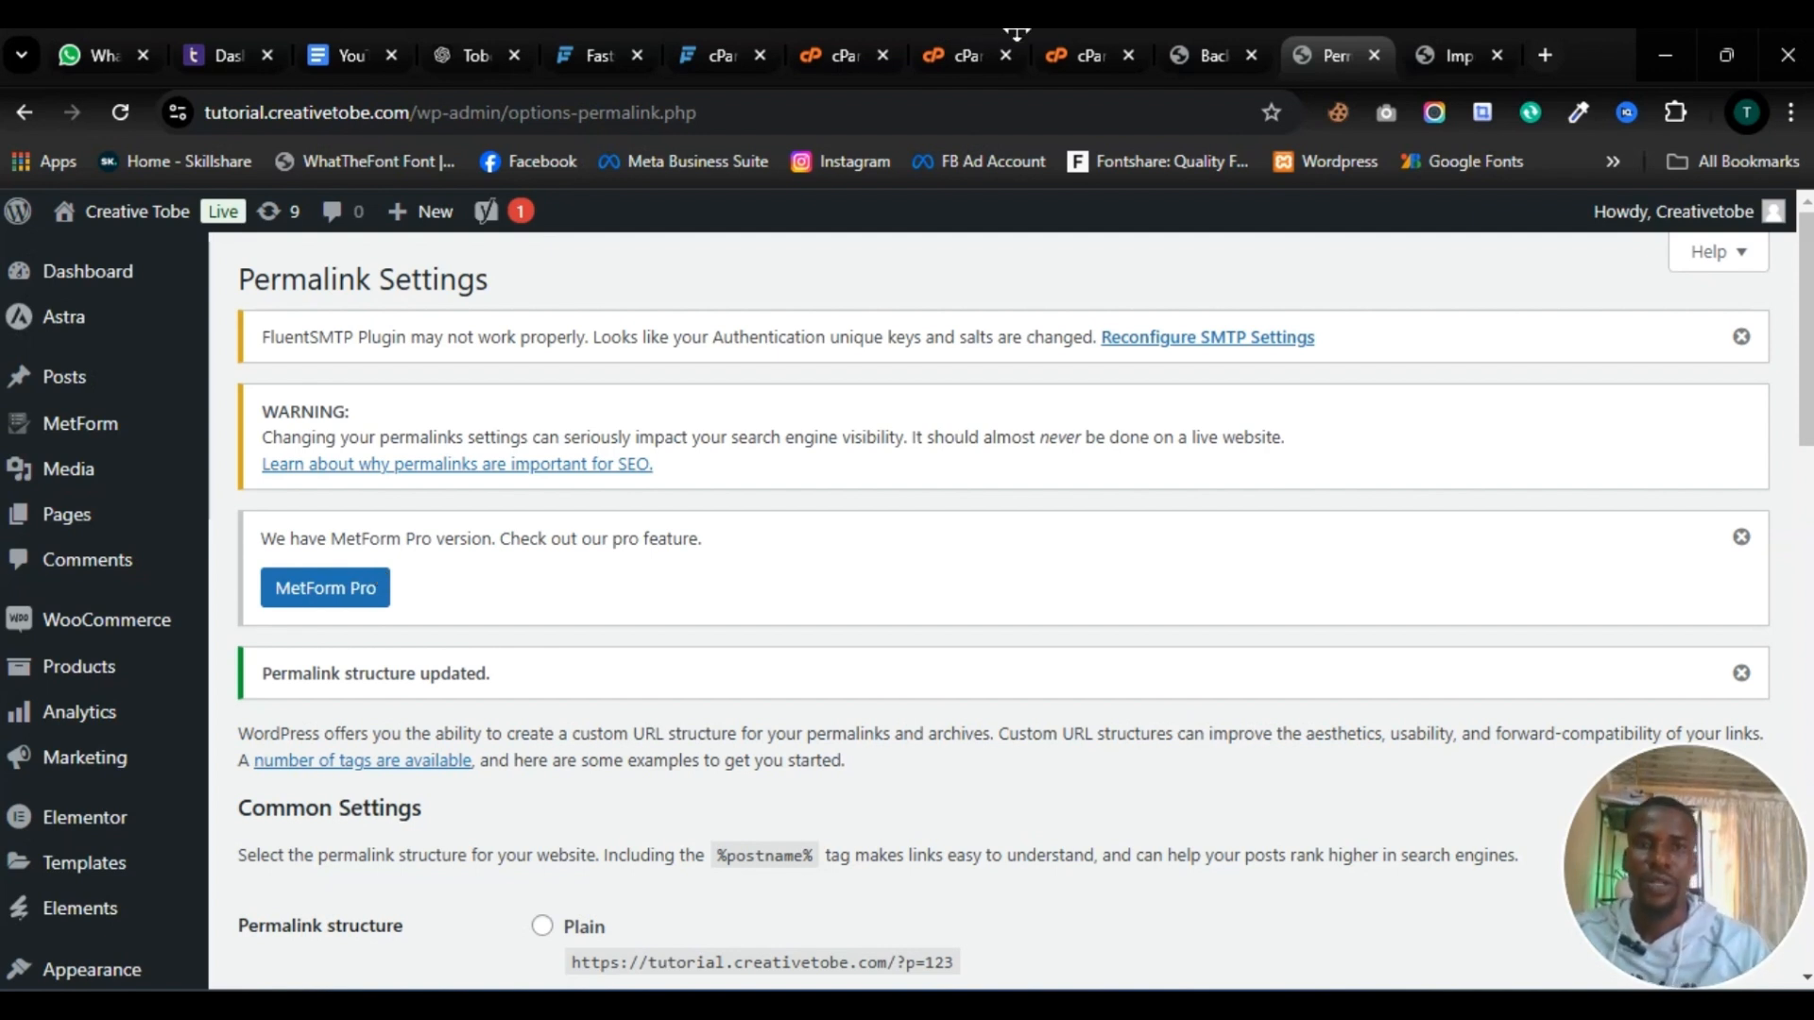
Load the tutorial.creativetobe.com home page in place of the All-in-One WP Migration backups page and look through the migrated site's content
{"action": "left_click", "coordinate": [1213, 57]}
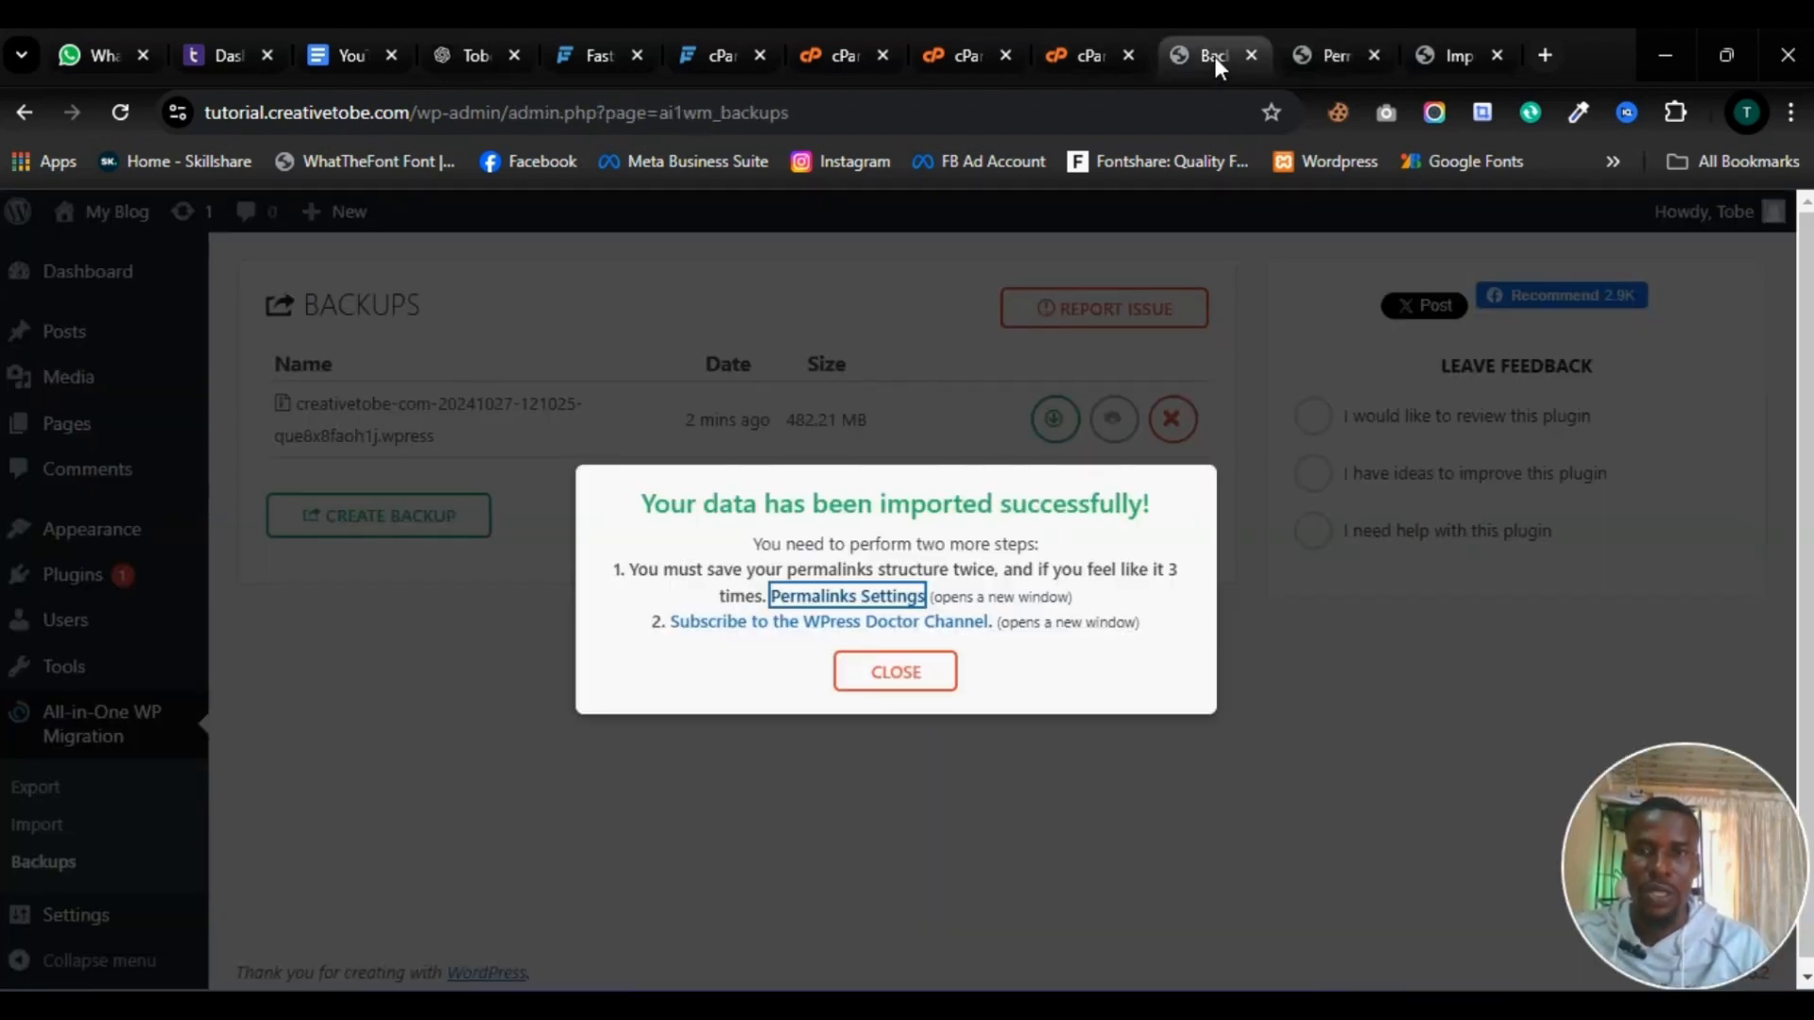
{"action": "left_click", "coordinate": [1010, 108]}
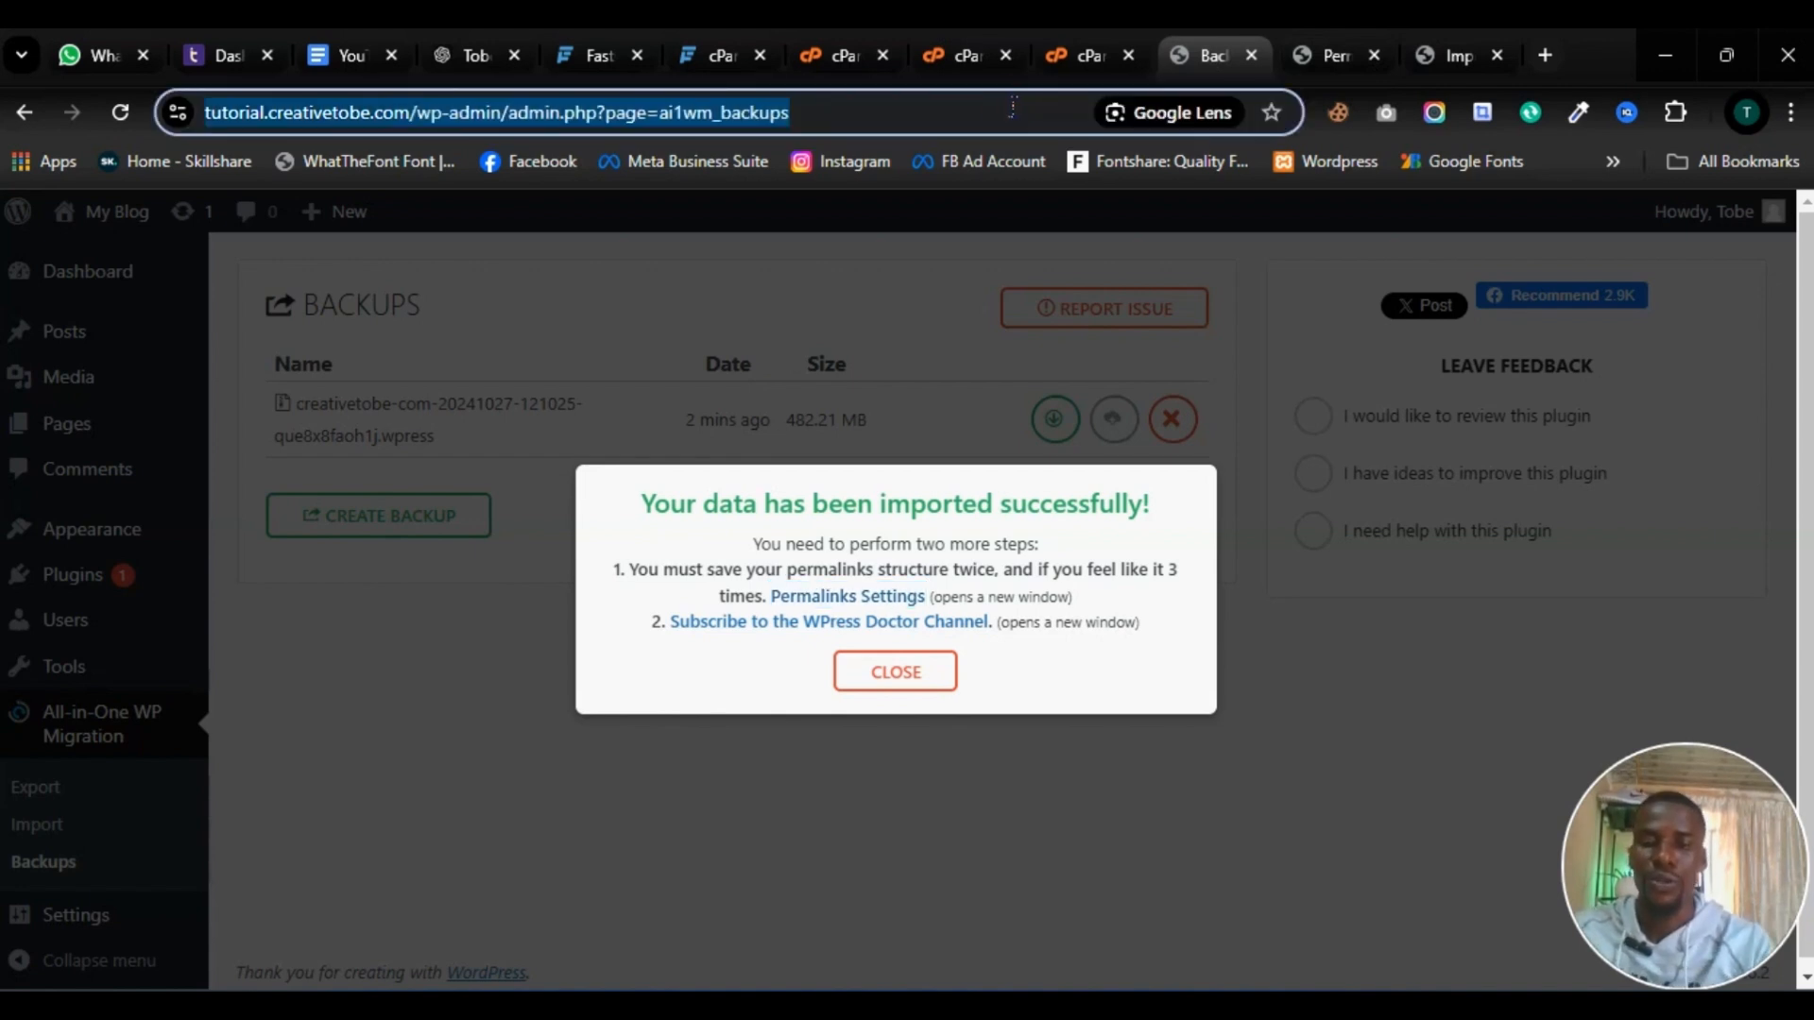
{"action": "type", "text": "tuto"}
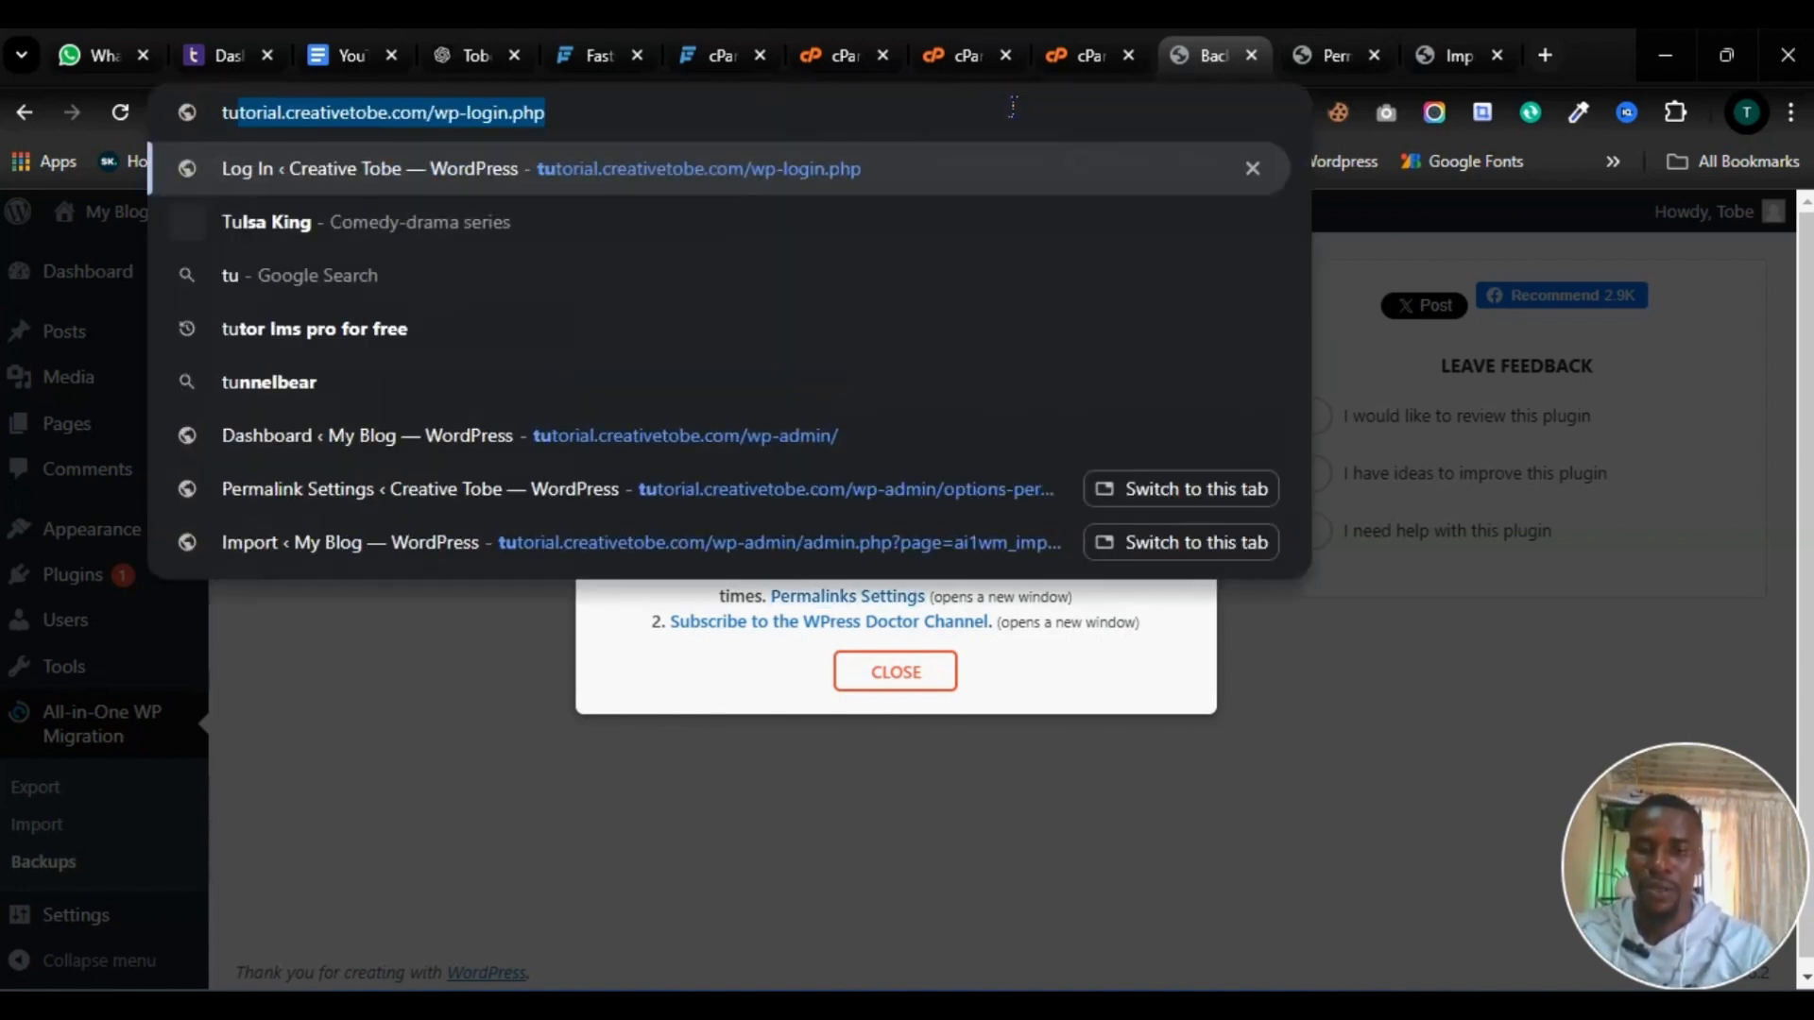
{"action": "key", "text": "Right"}
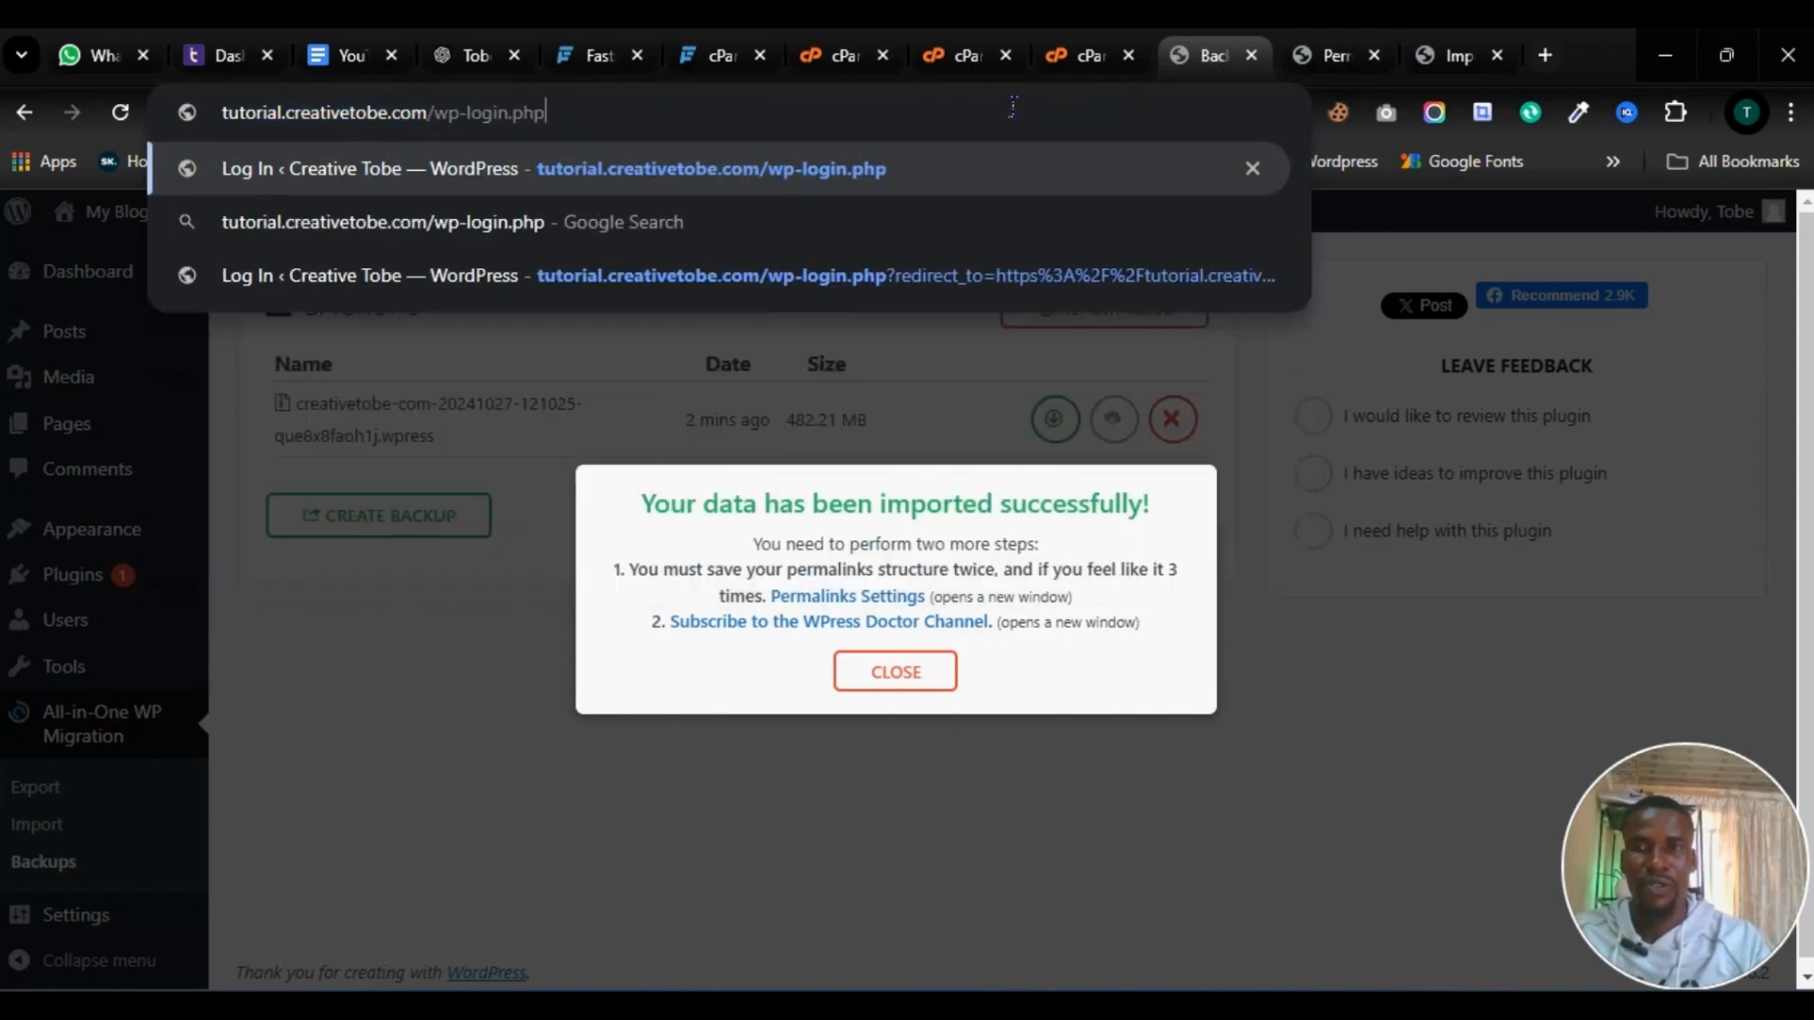
{"action": "key", "text": "BackSpace"}
{"action": "key", "text": "BackSpace"}
{"action": "key", "text": "BackSpace"}
{"action": "key", "text": "BackSpace"}
{"action": "key", "text": "BackSpace"}
{"action": "key", "text": "BackSpace"}
{"action": "key", "text": "BackSpace"}
{"action": "key", "text": "BackSpace"}
{"action": "key", "text": "BackSpace"}
{"action": "key", "text": "BackSpace"}
{"action": "key", "text": "BackSpace"}
{"action": "key", "text": "BackSpace"}
{"action": "key", "text": "BackSpace"}
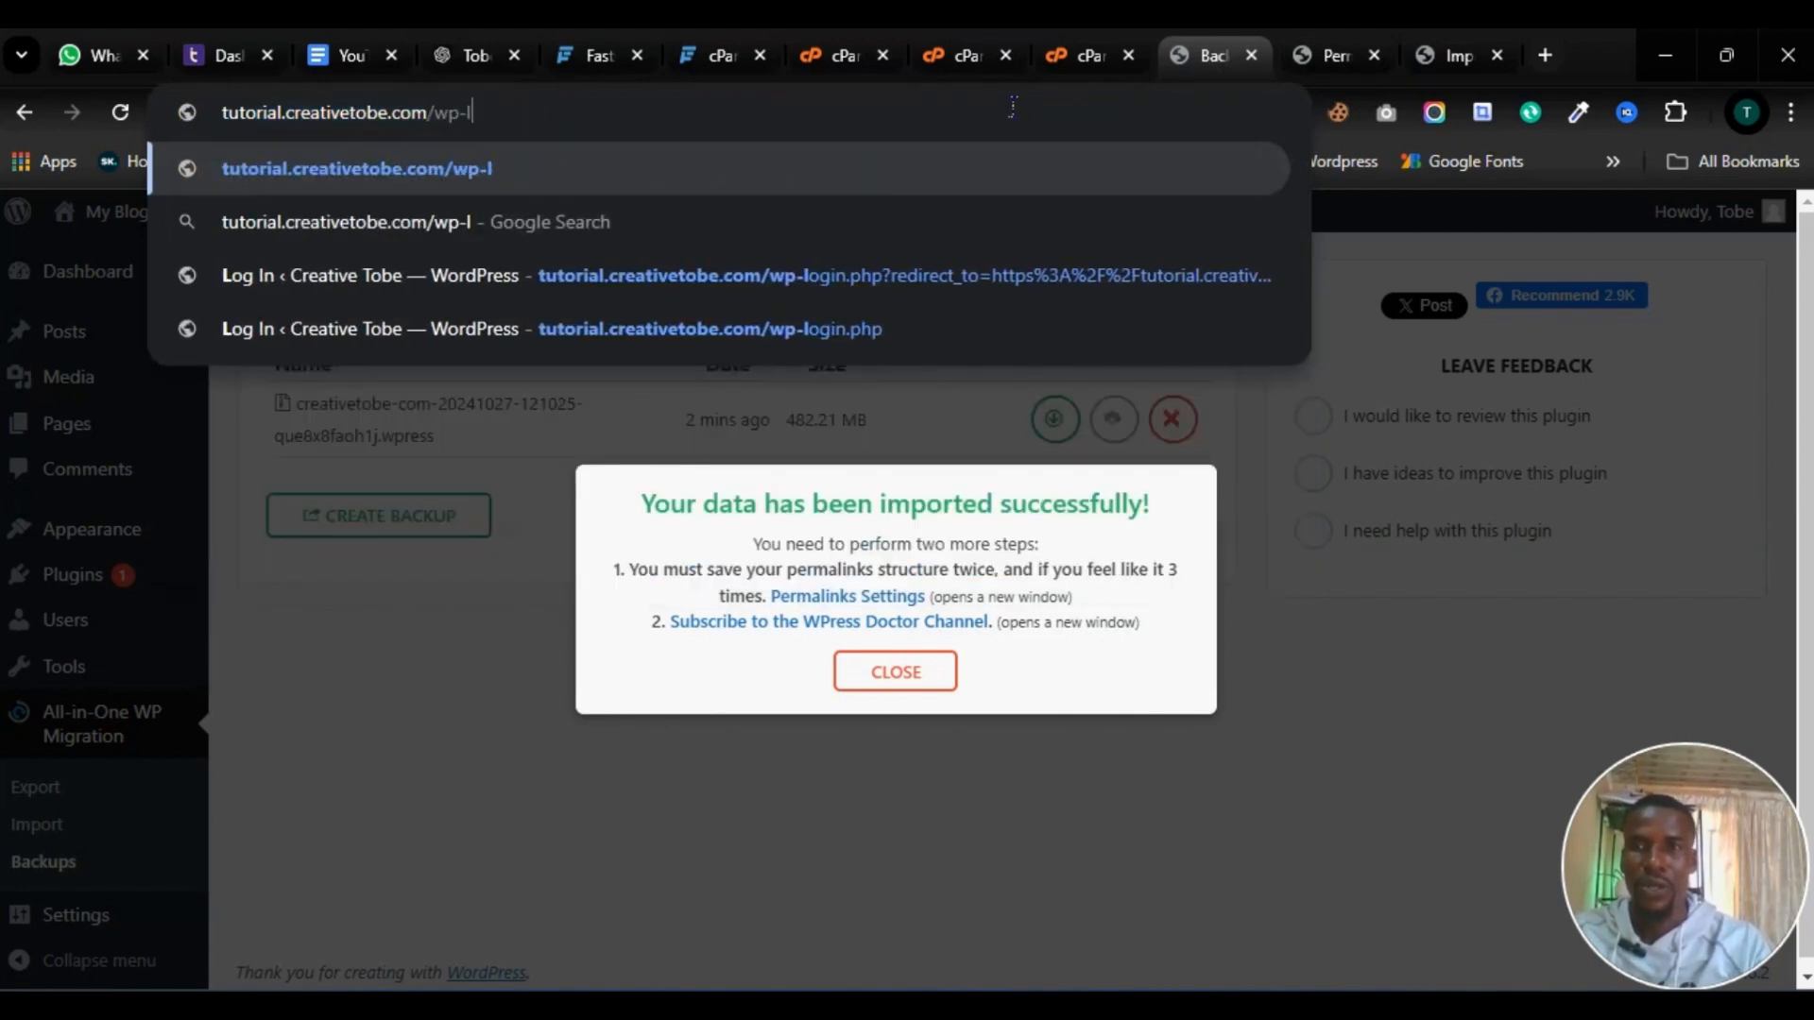
{"action": "key", "text": "Return"}
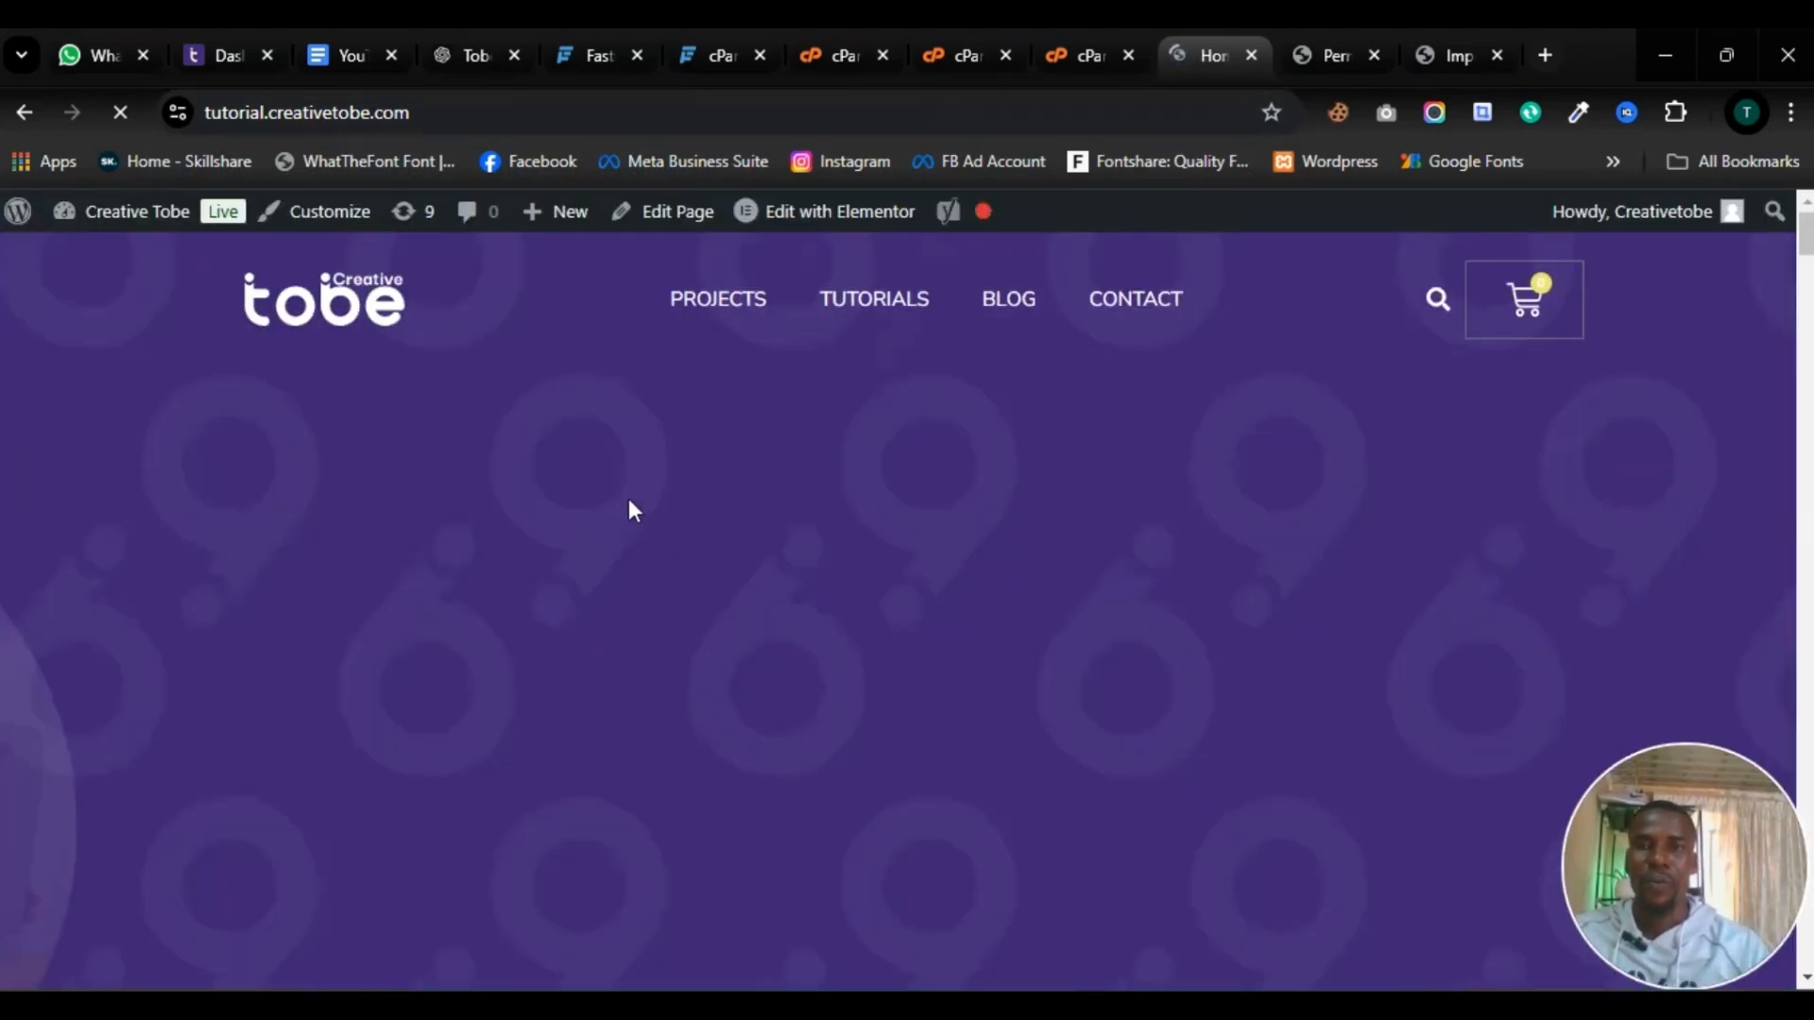
{"action": "scroll", "coordinate": [637, 562], "scroll_direction": "down", "scroll_amount": 10}
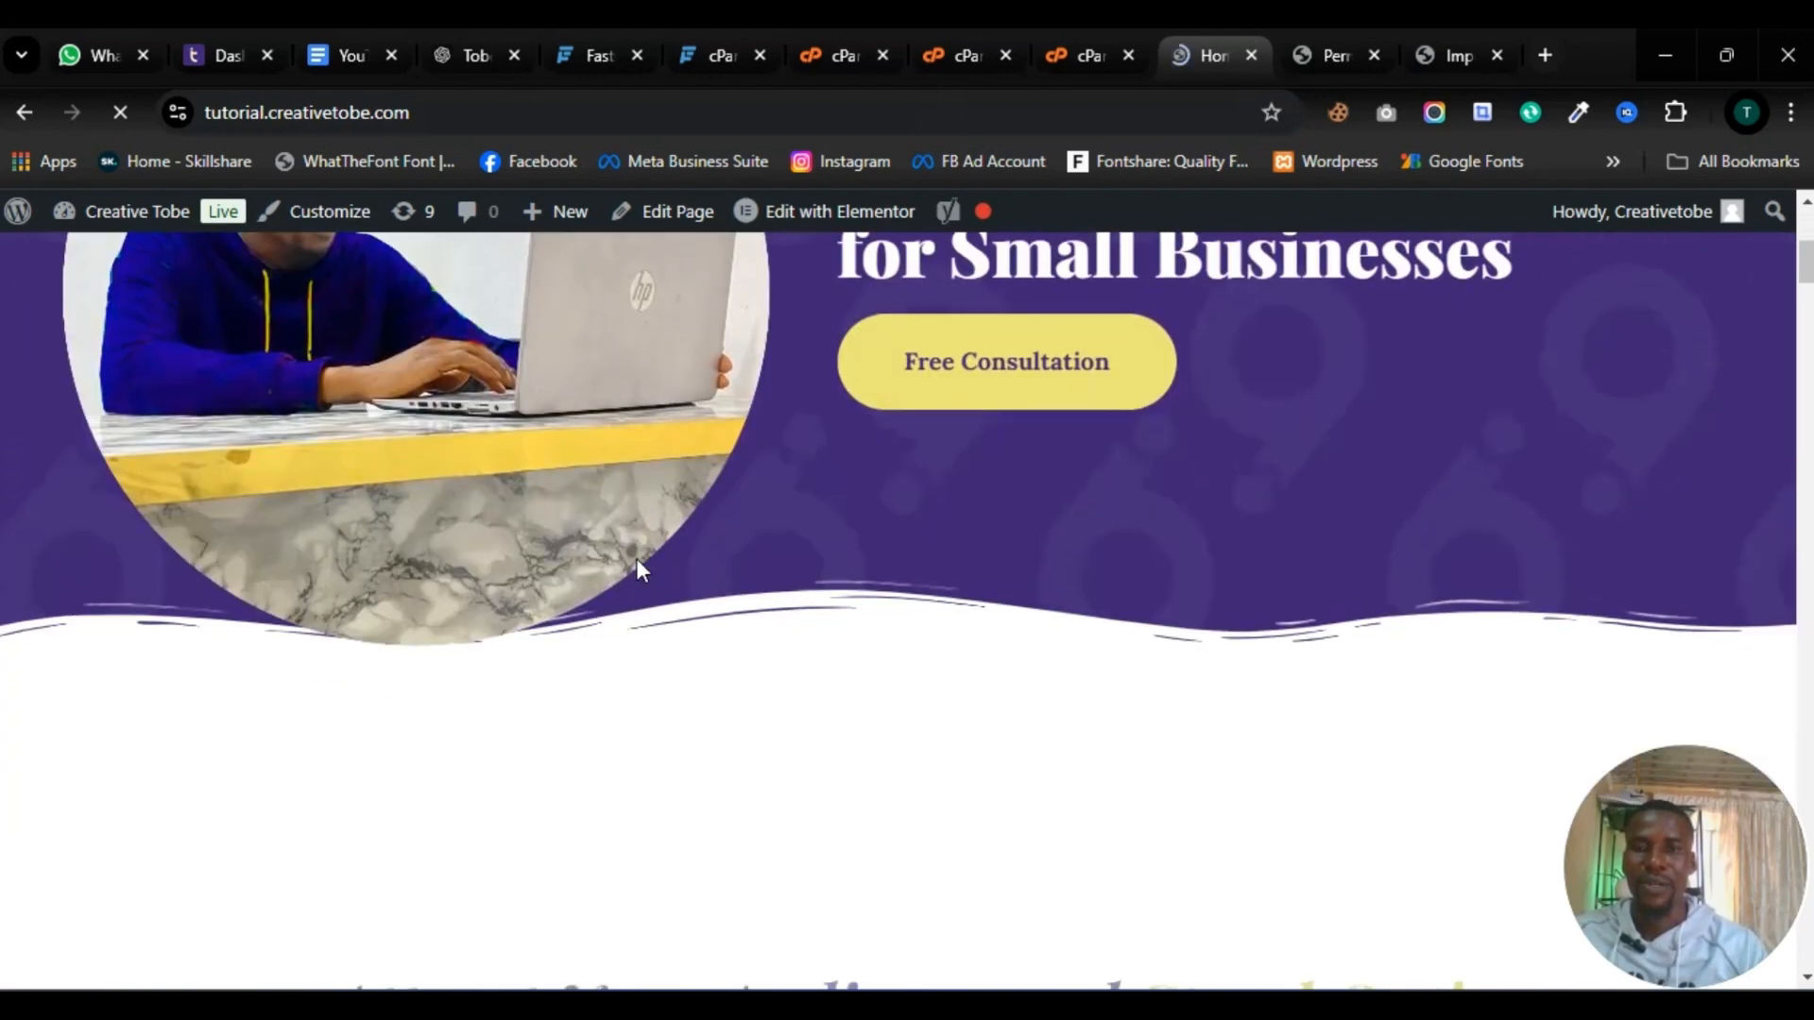
{"action": "scroll", "coordinate": [638, 562], "scroll_direction": "down", "scroll_amount": 15}
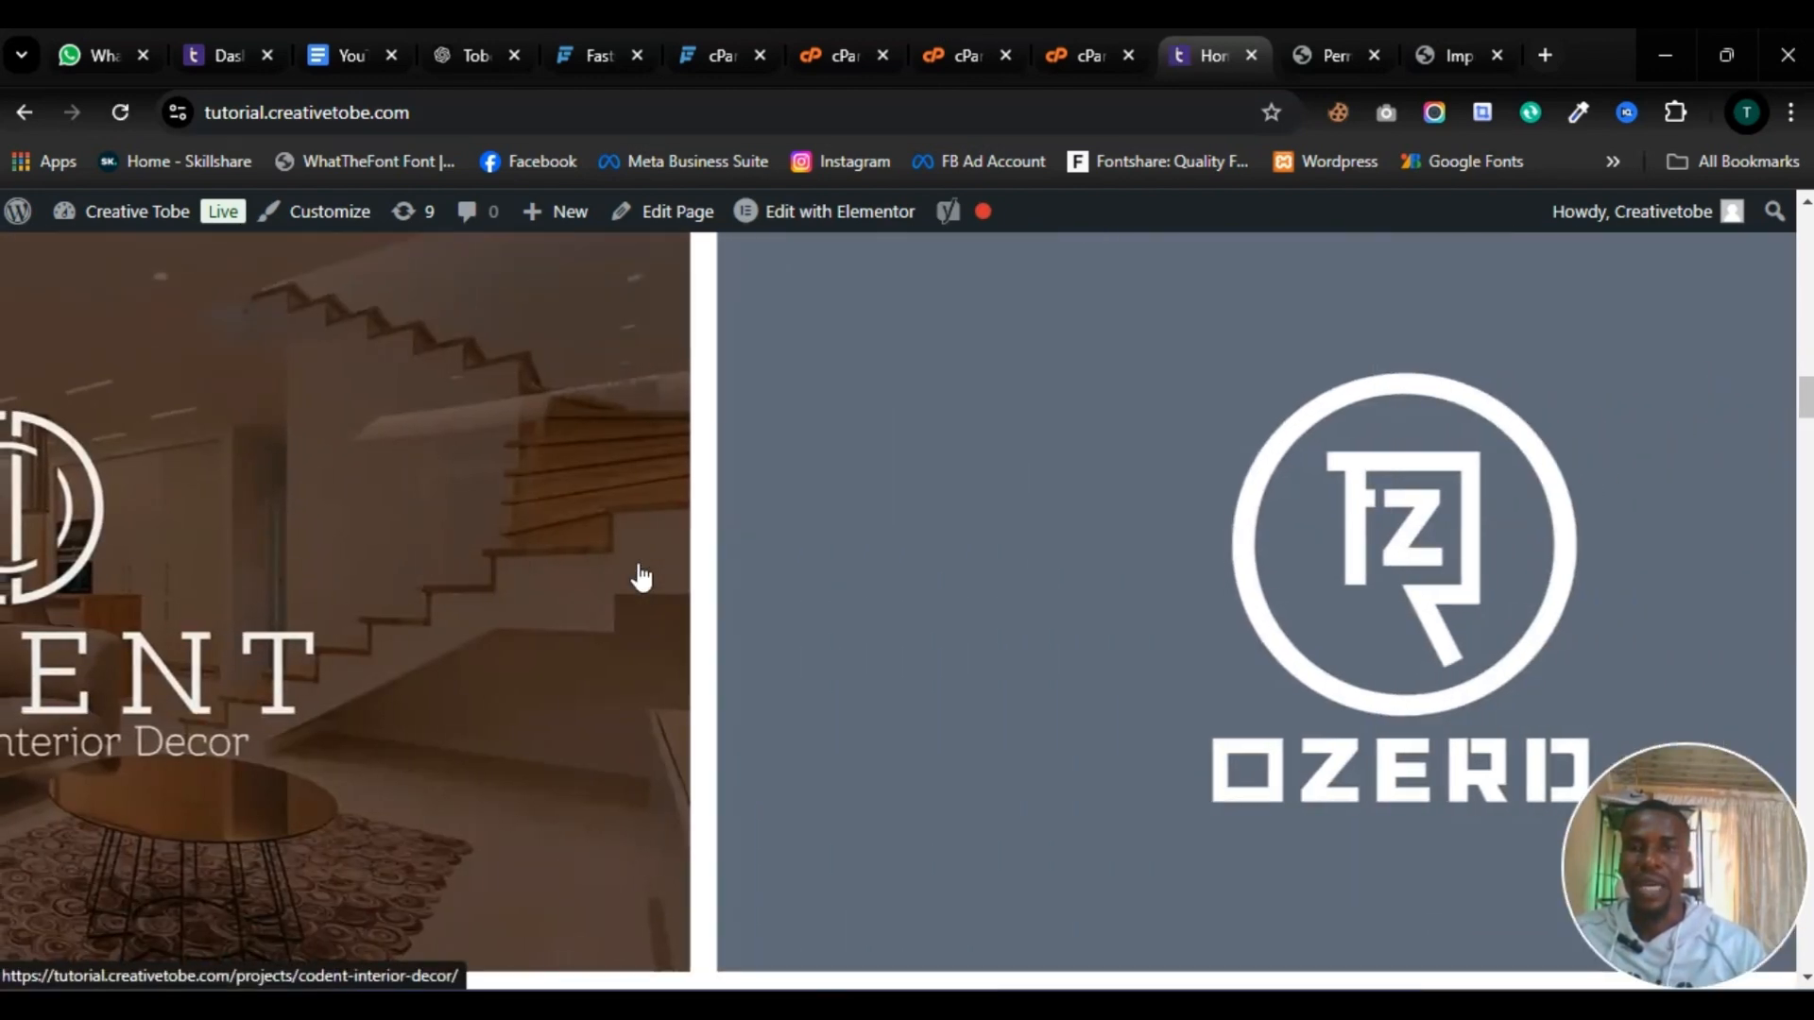
{"action": "scroll", "coordinate": [628, 520], "scroll_direction": "up", "scroll_amount": 5}
{"action": "scroll", "coordinate": [617, 461], "scroll_direction": "up", "scroll_amount": 10}
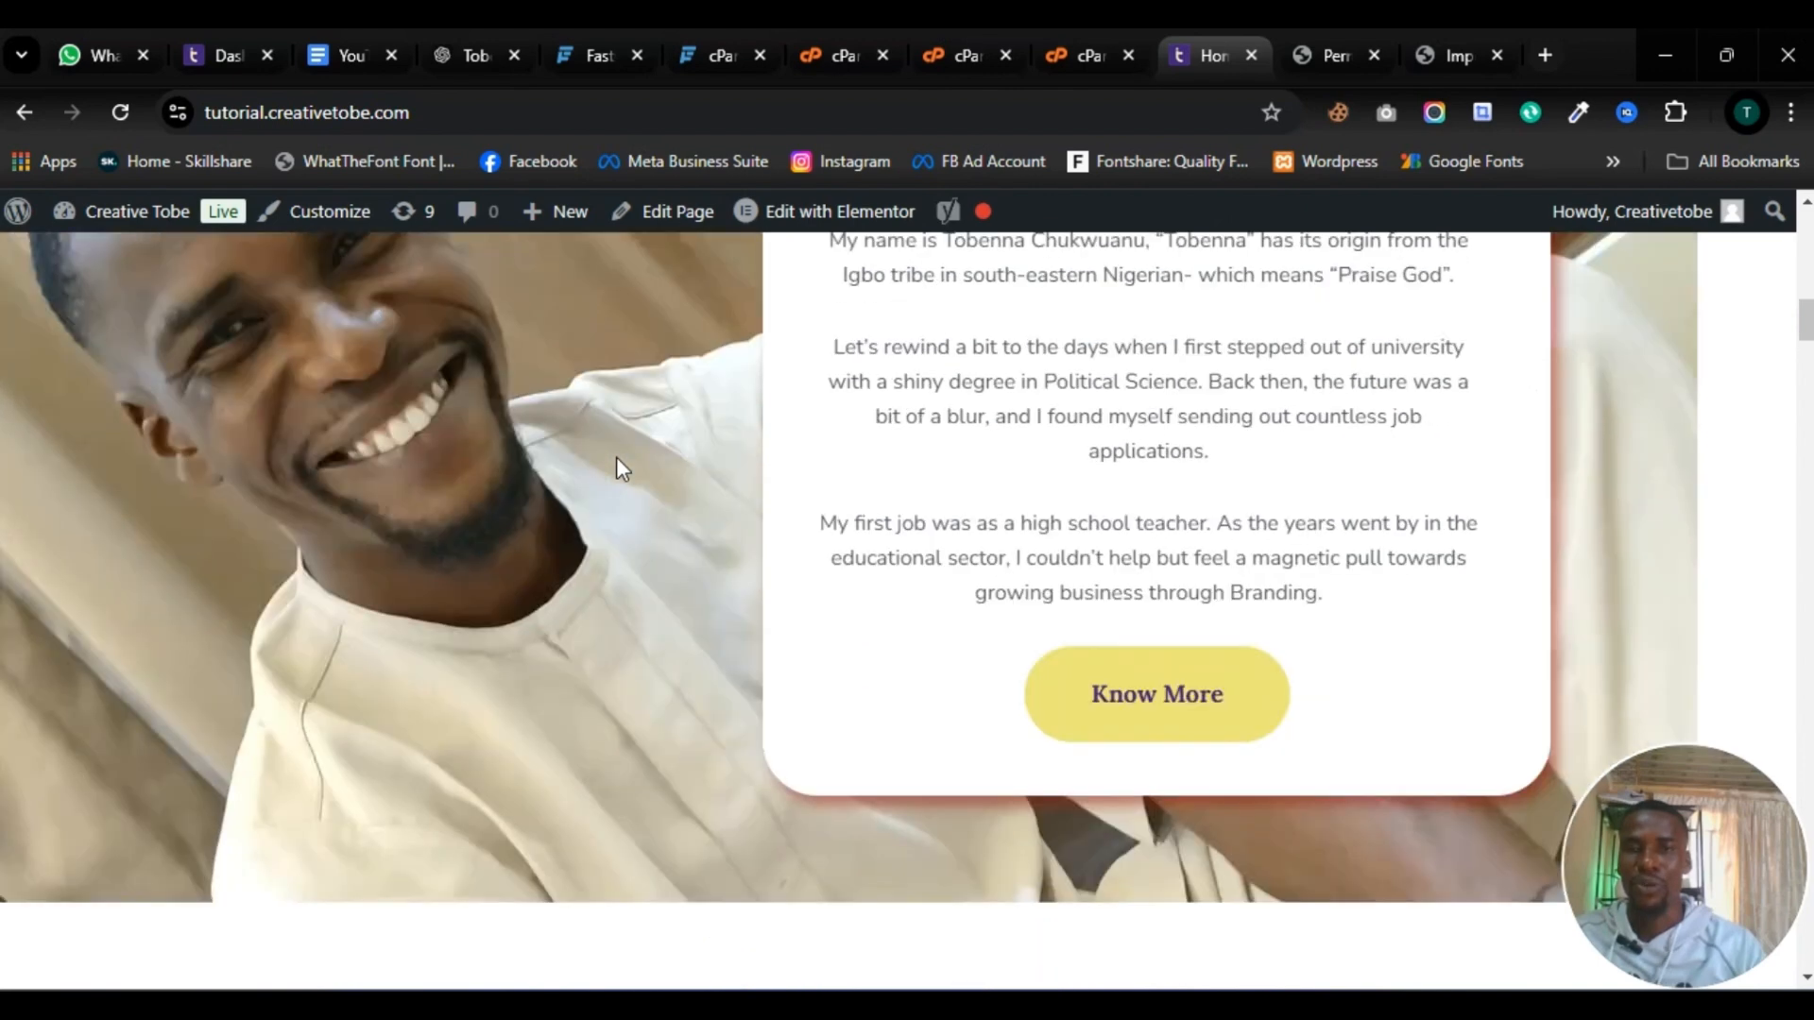